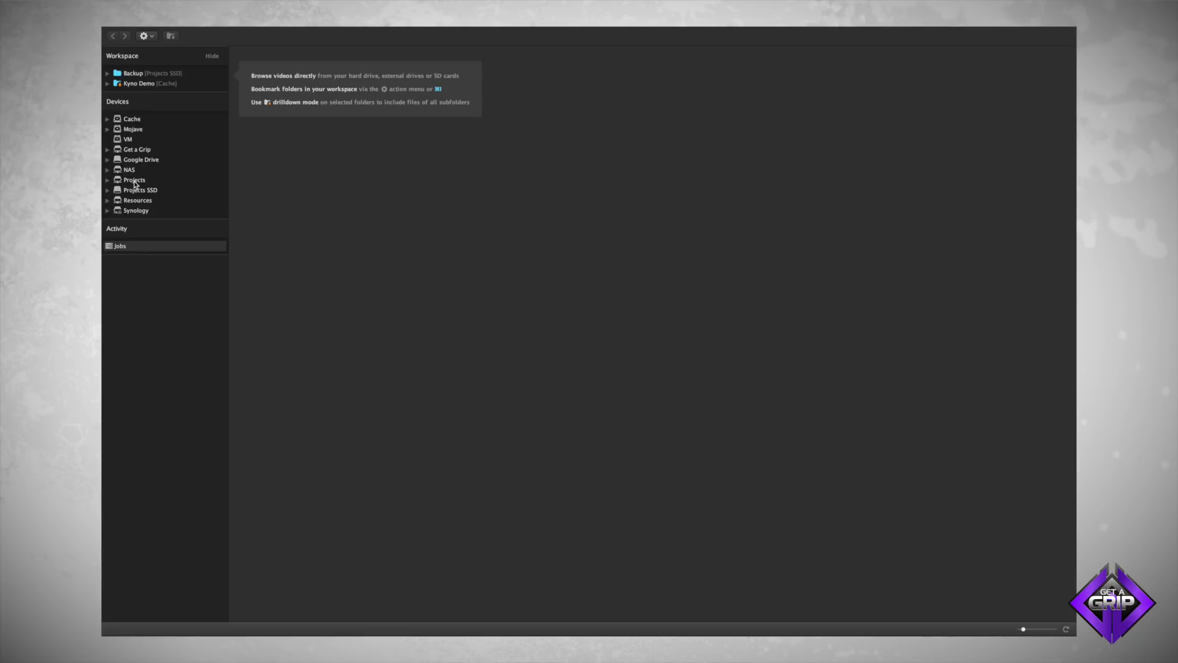
Step: Add the Projects device to the workspace, select it there, and hide the Devices list
left_click_drag(135, 183, 184, 92)
left_click(136, 96)
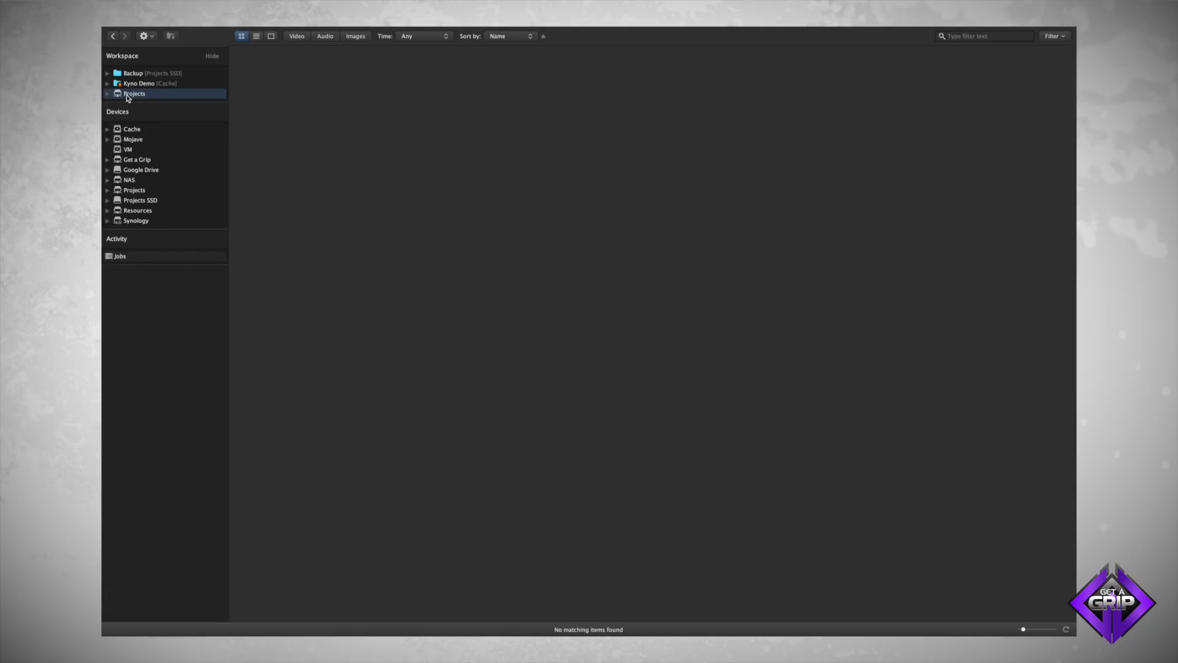
left_click(212, 112)
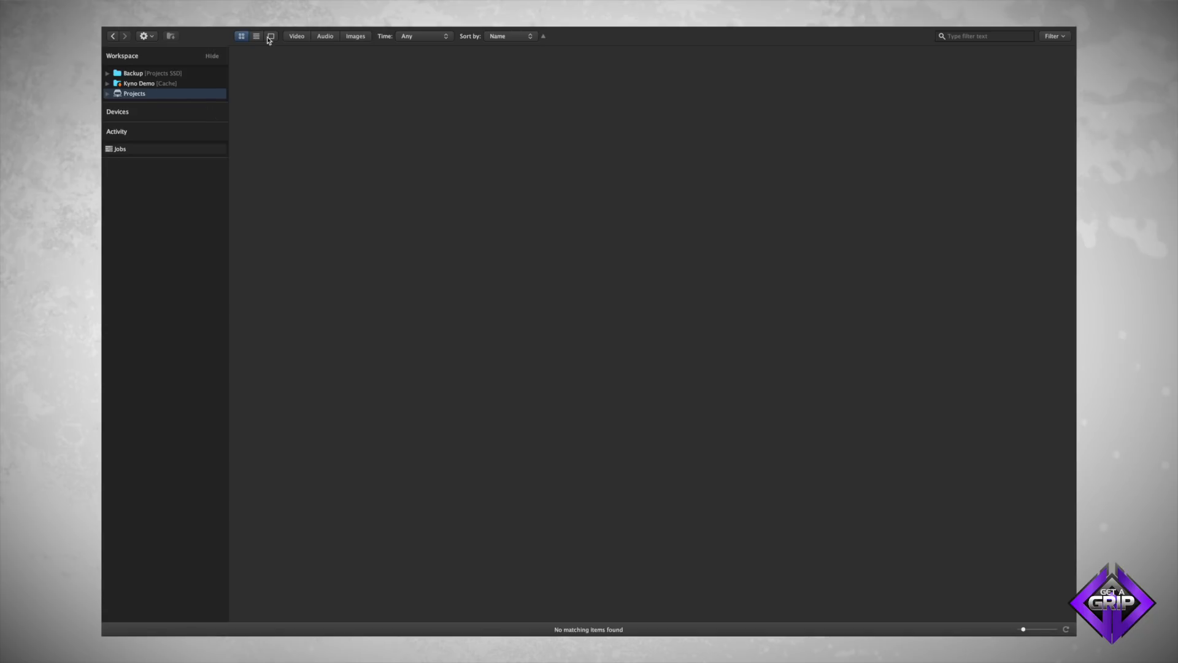
Step: Look at the file browser in list and detail view, and return to the thumbnail grid
left_click(243, 37)
left_click(257, 37)
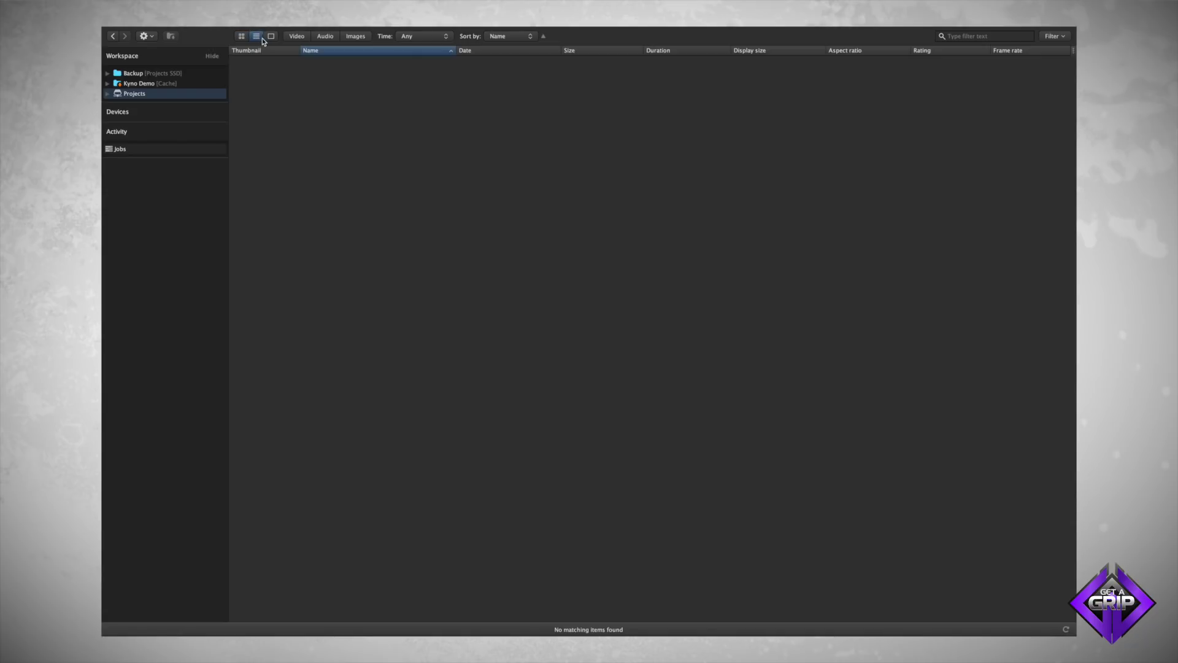
left_click(272, 37)
left_click(243, 37)
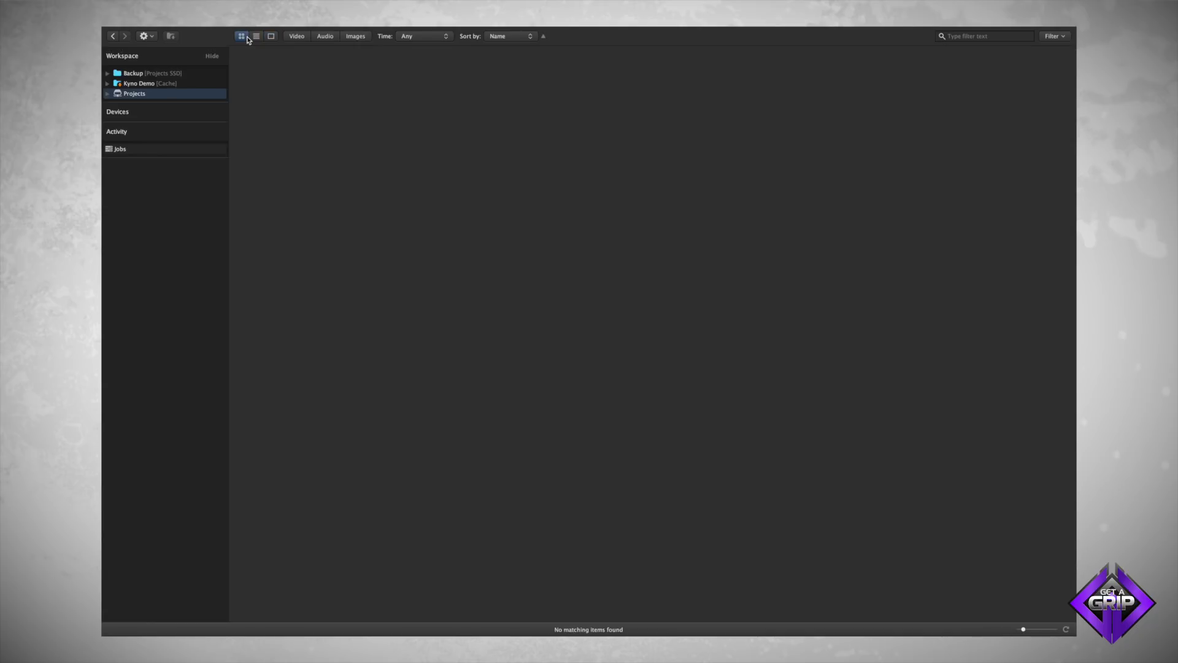
Step: Try the Video, Audio and Images media type filters and switch them off again
left_click(298, 36)
left_click(327, 37)
left_click(297, 36)
left_click(358, 38)
left_click(347, 37)
Step: Expand Projects through 007 - Youtube, 007-060 - Youtube - KYNO and 01 Media, and show the contents of the Original folder
mouse_move(105, 96)
left_click(108, 93)
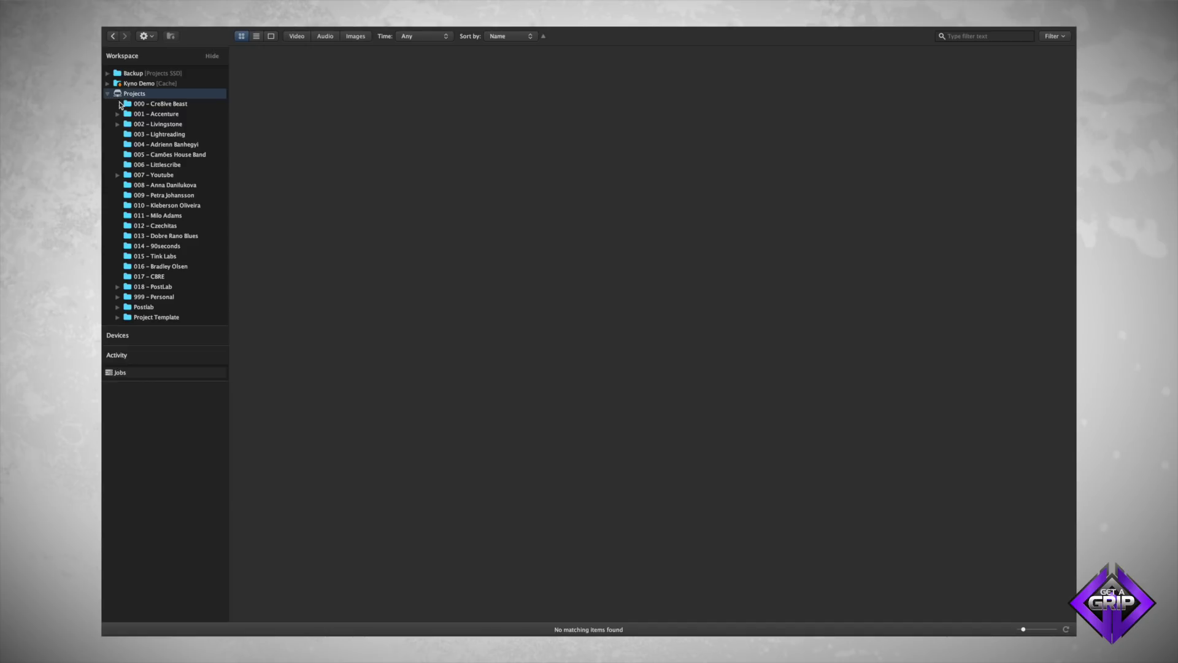
left_click(108, 94)
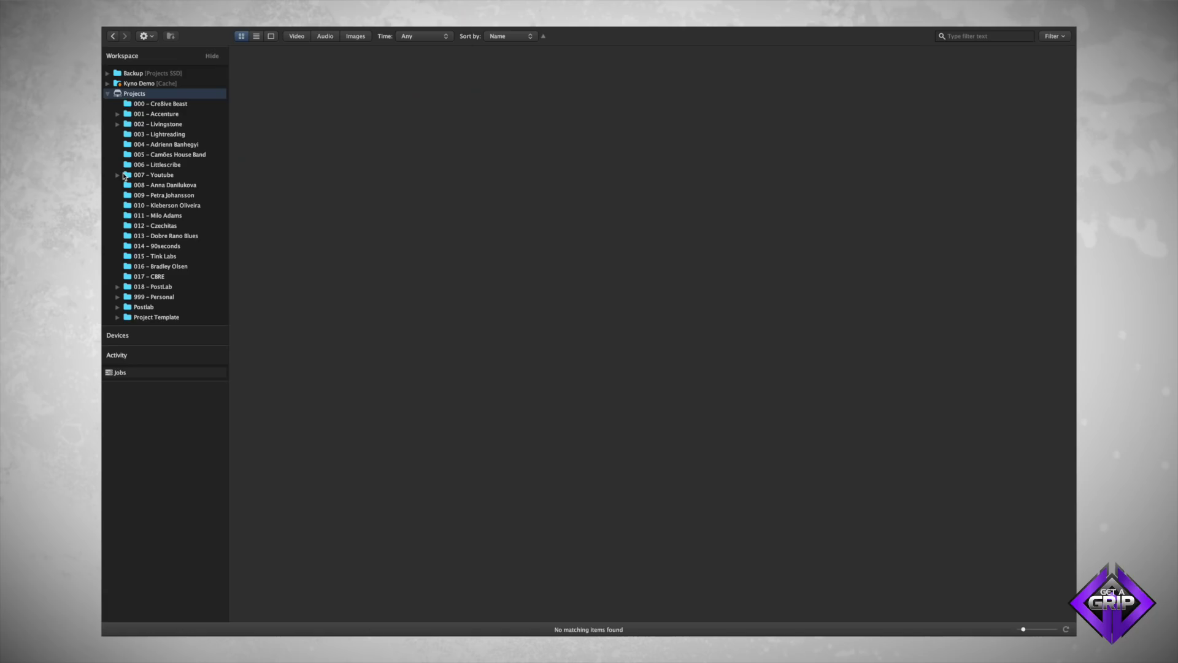
left_click(118, 175)
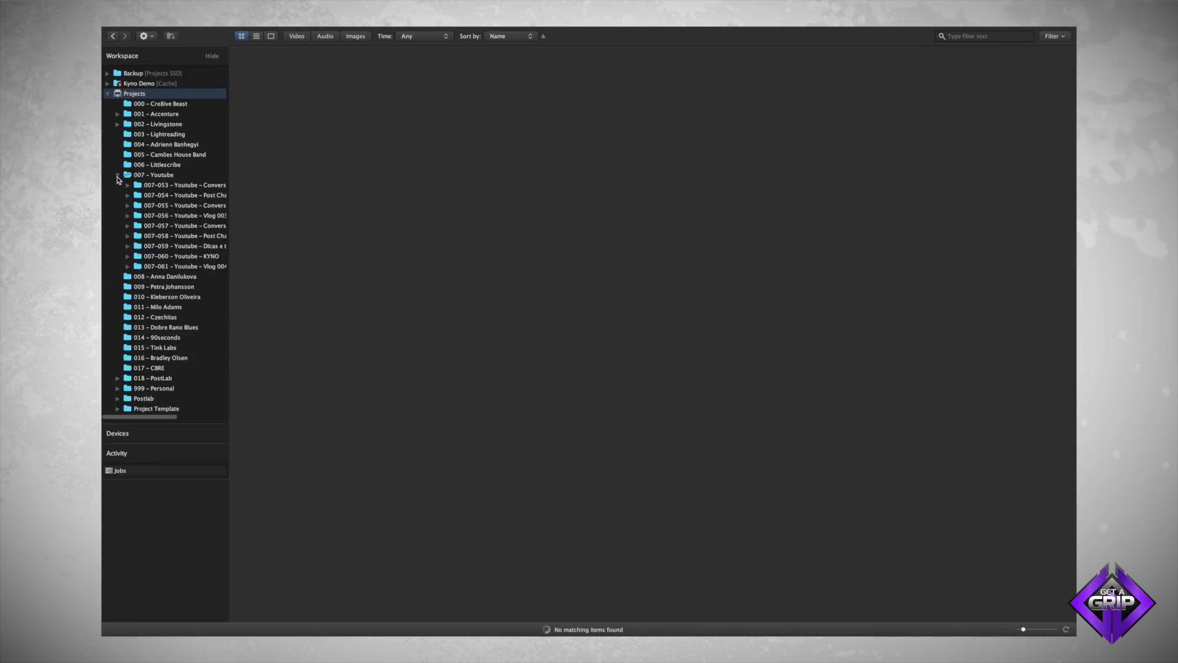
left_click(128, 257)
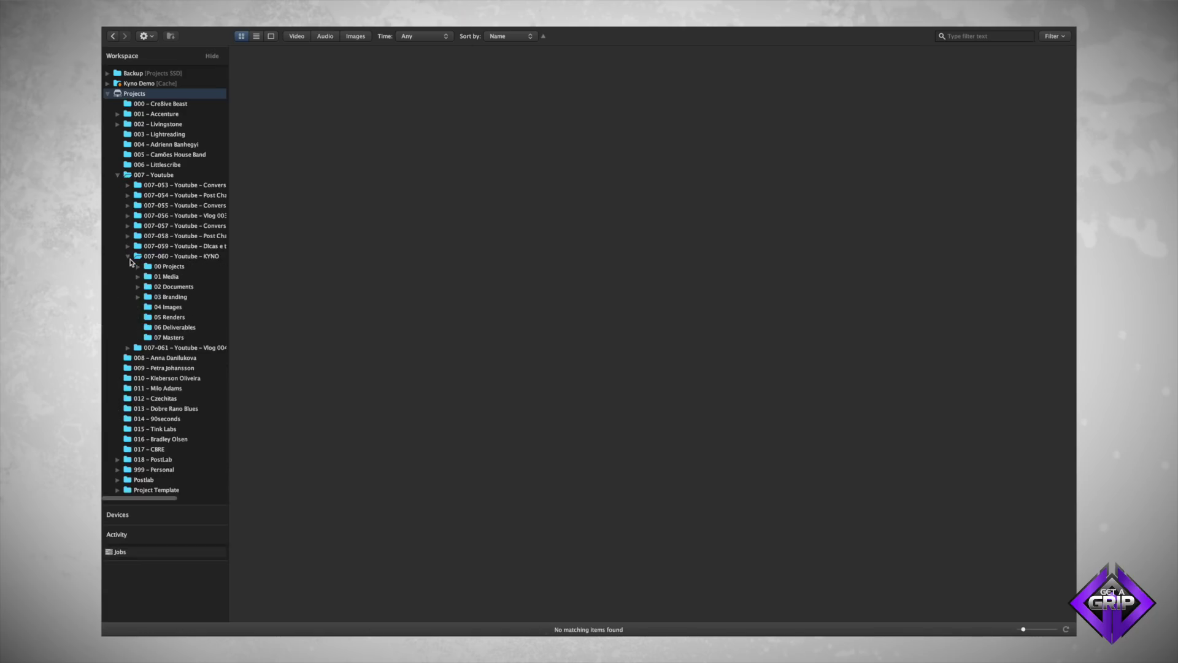
left_click(139, 287)
left_click(138, 277)
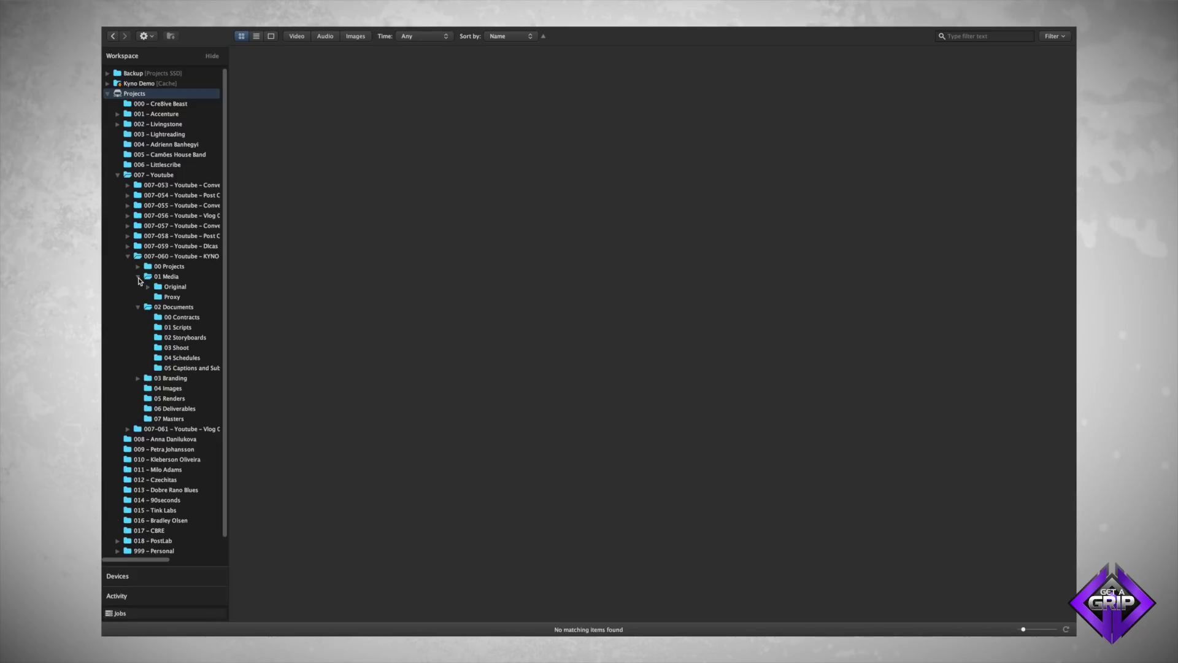
left_click(138, 307)
left_click(176, 288)
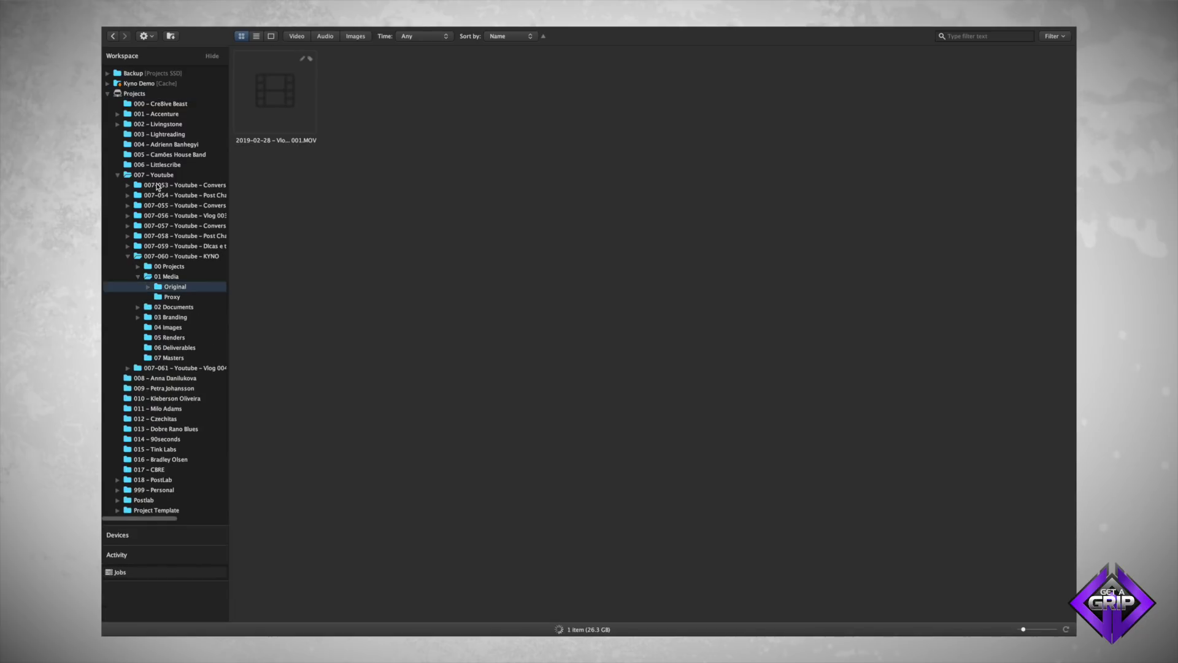
Step: Collapse the expanded Projects folder tree and enable drilldown mode on Projects to include files of all subfolders
left_click(128, 256)
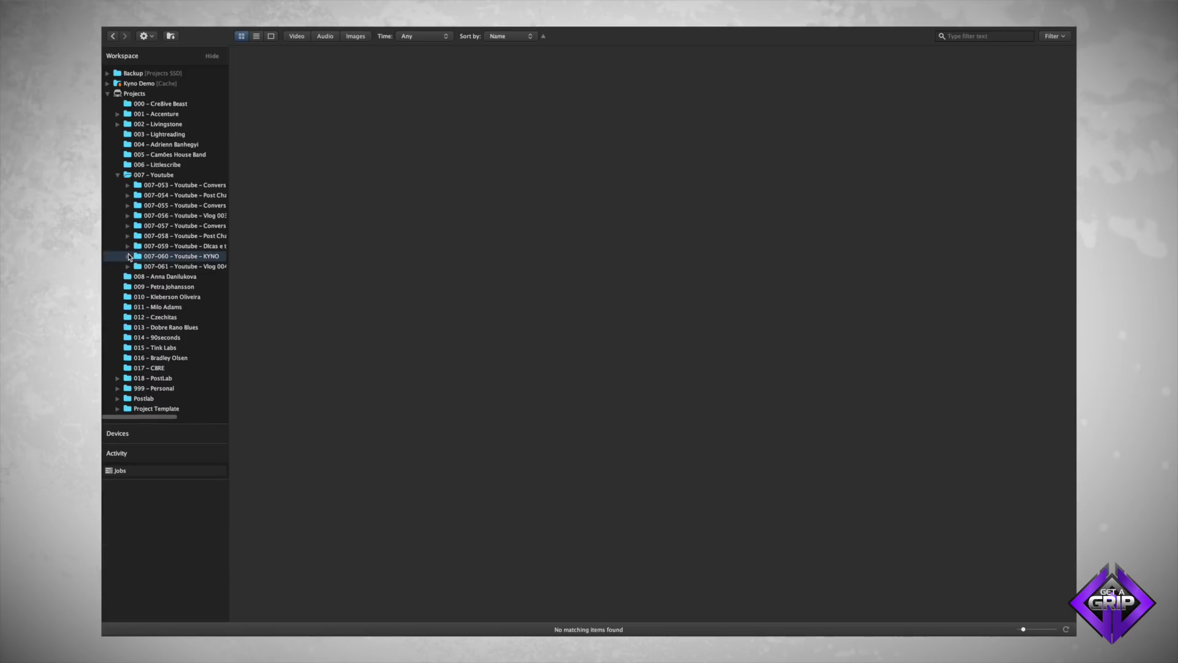
left_click(117, 175)
left_click(107, 94)
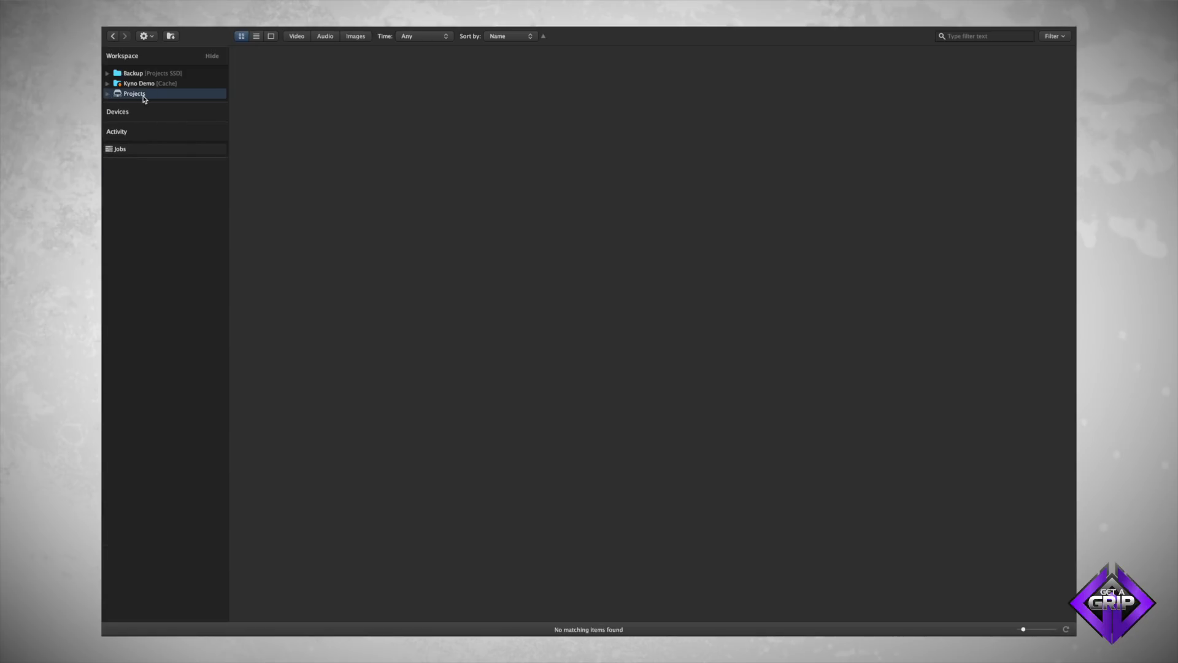
key("super+r")
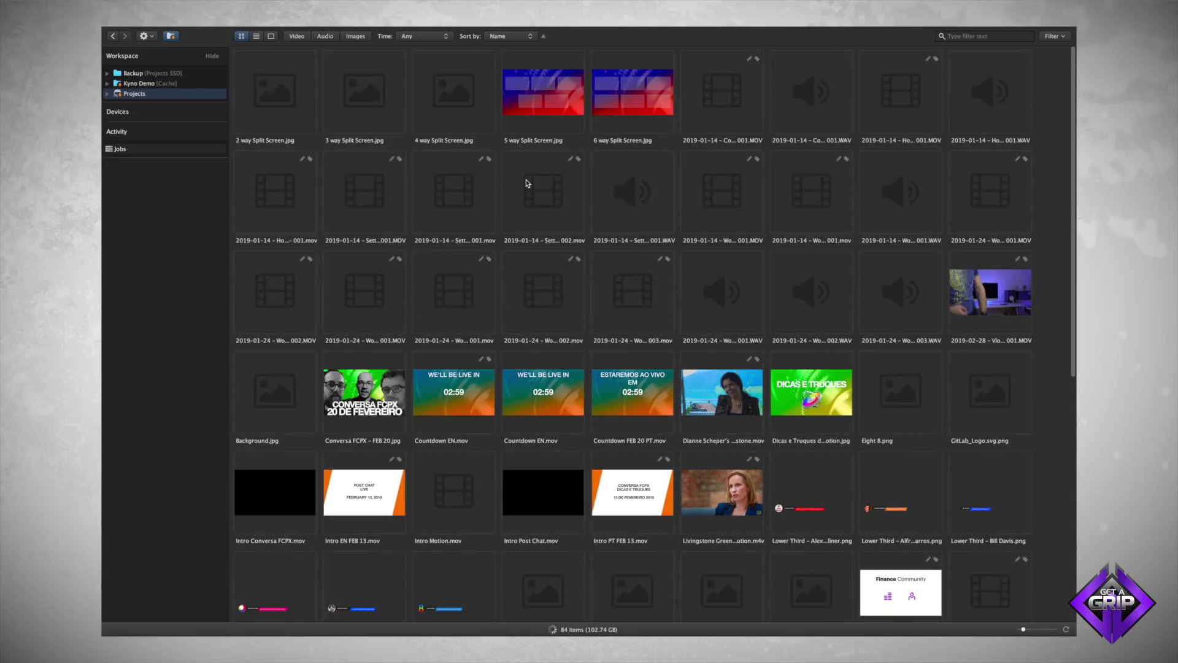
Step: Limit the files to the Last 24 Hours and reset the time filter to Any
left_click(445, 40)
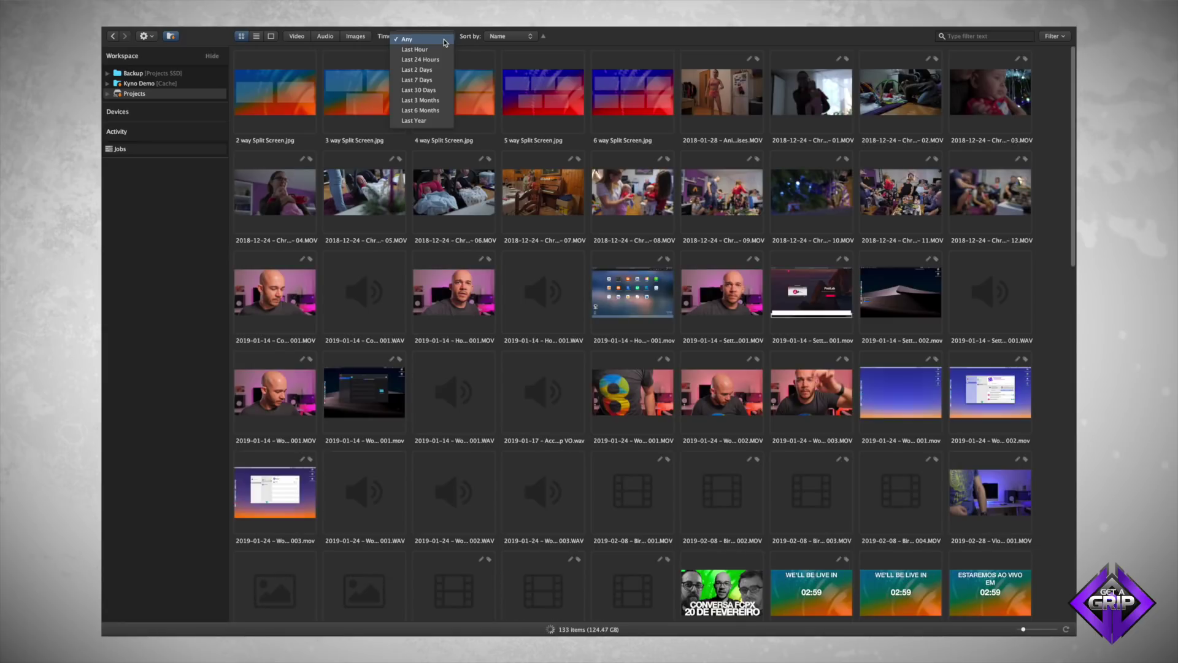
left_click(433, 60)
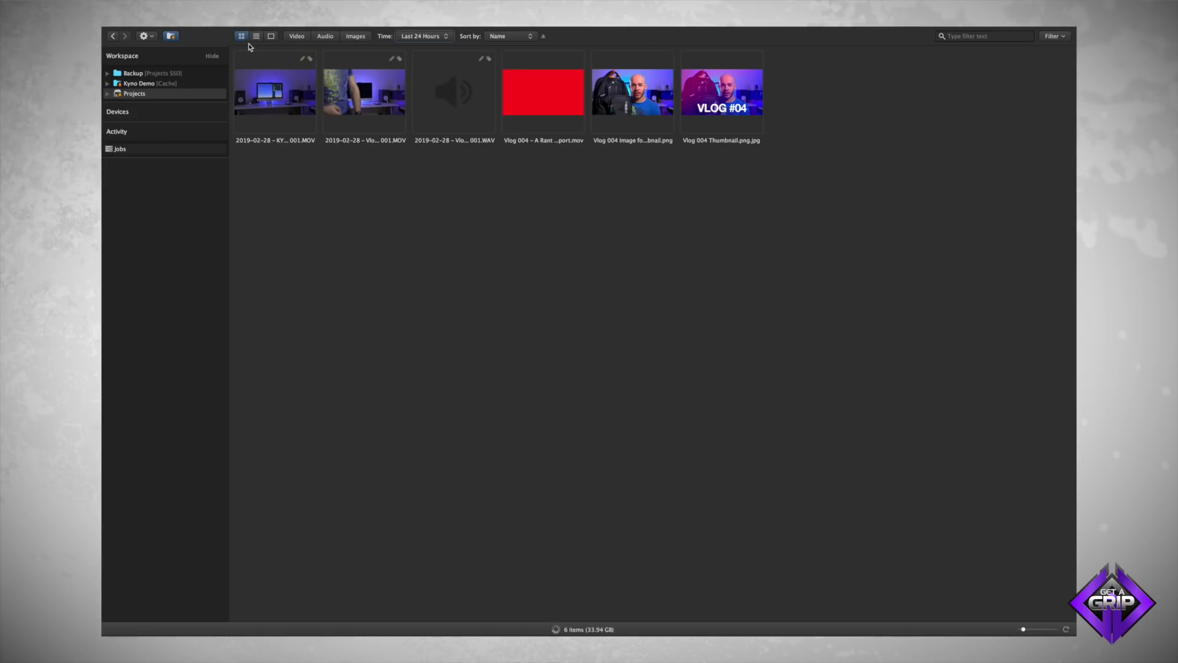
left_click(432, 38)
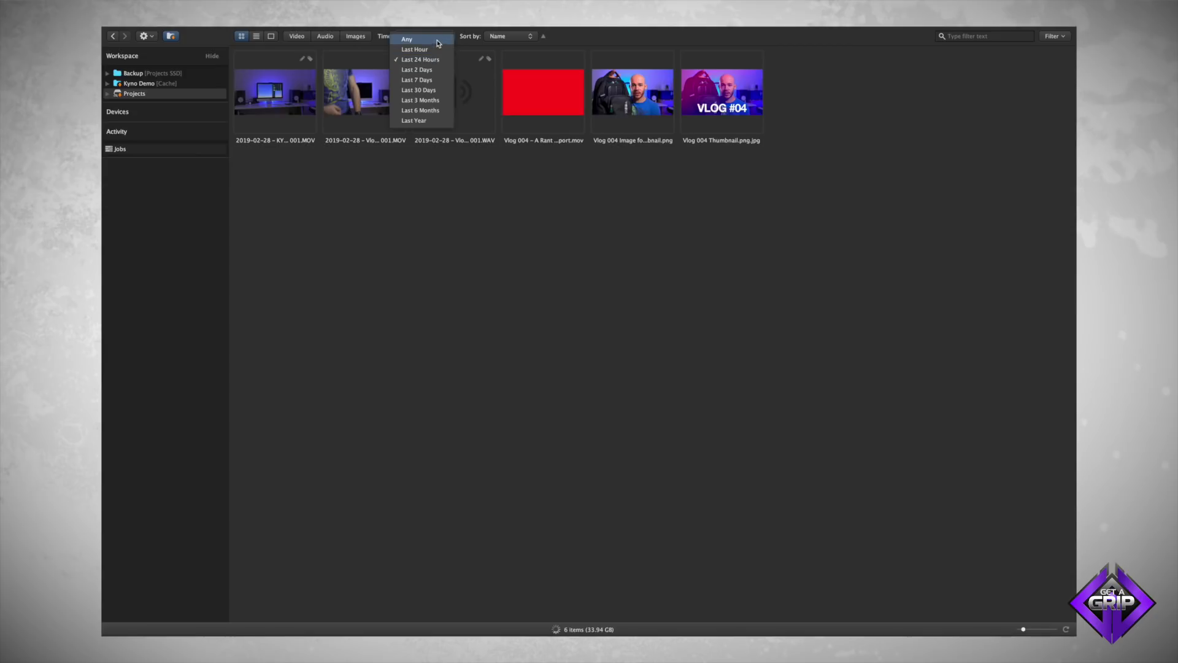
left_click(439, 42)
Step: Look through the available sort criteria for the files, keeping the sorting by Name
left_click(515, 38)
scroll(520, 91, "down", 1)
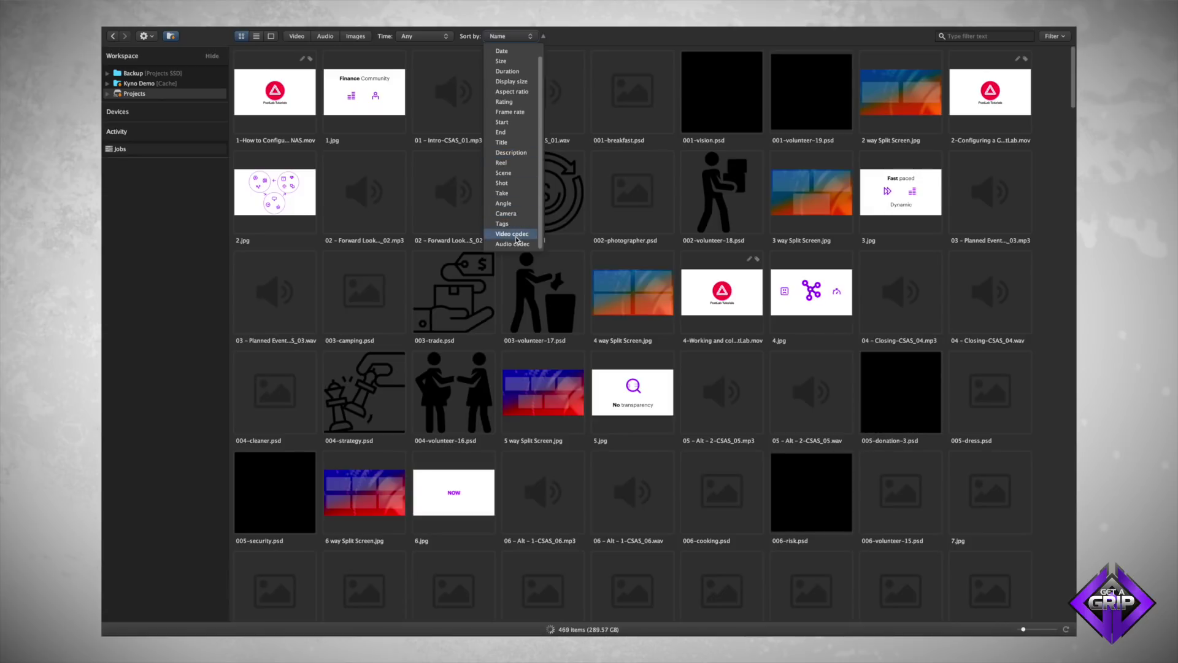
left_click(513, 38)
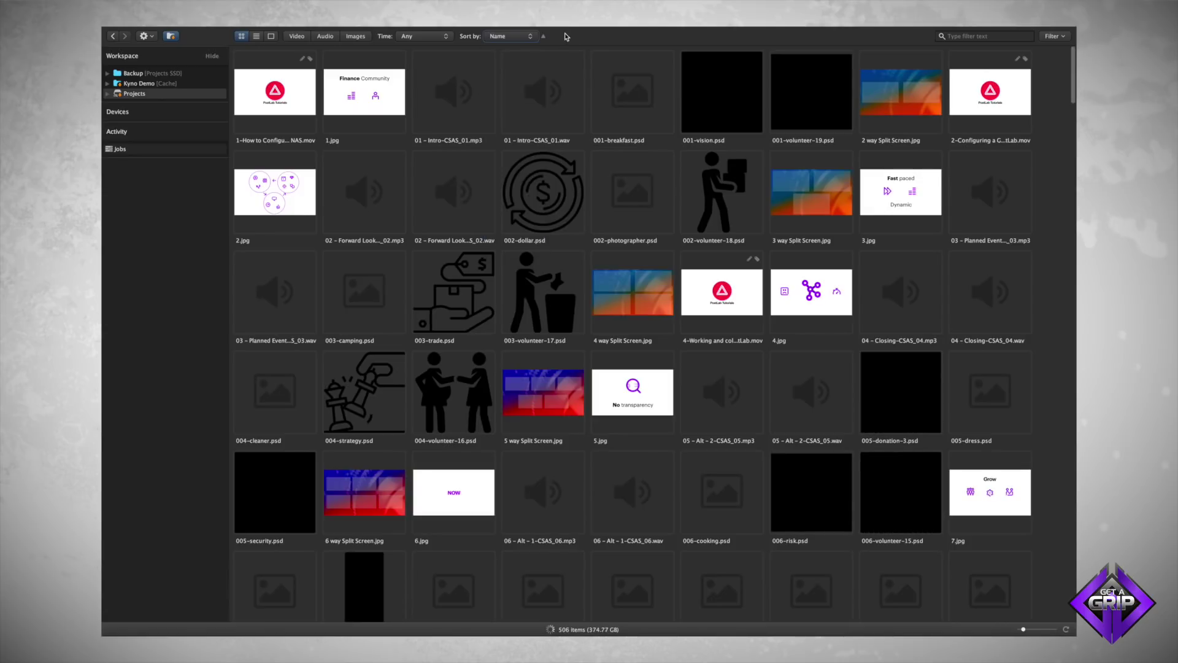
Step: Add an Other fields filter and look through the metadata fields it can search, keeping Title and contains
left_click(1054, 36)
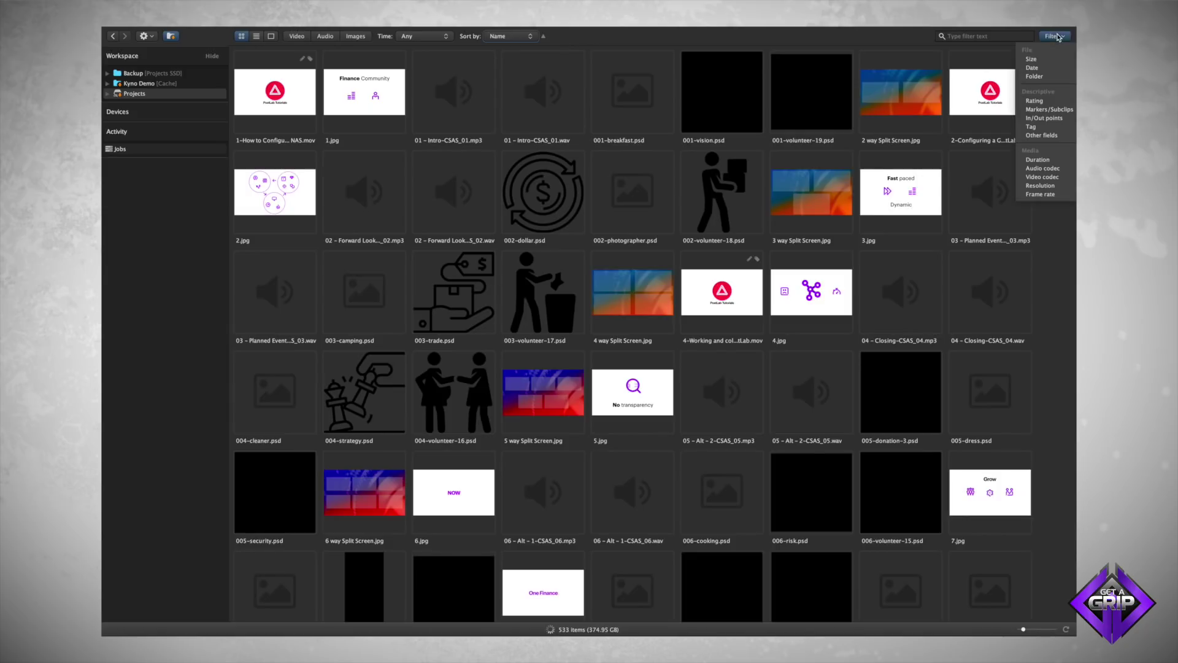
left_click(1044, 135)
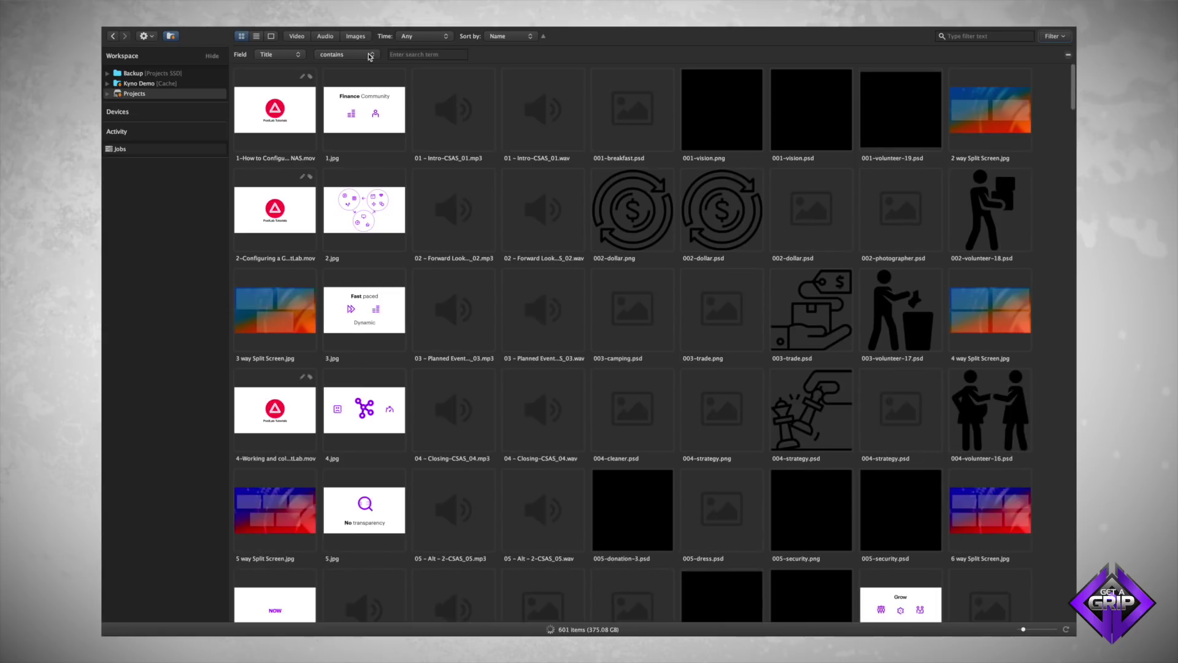
left_click(335, 54)
left_click(284, 55)
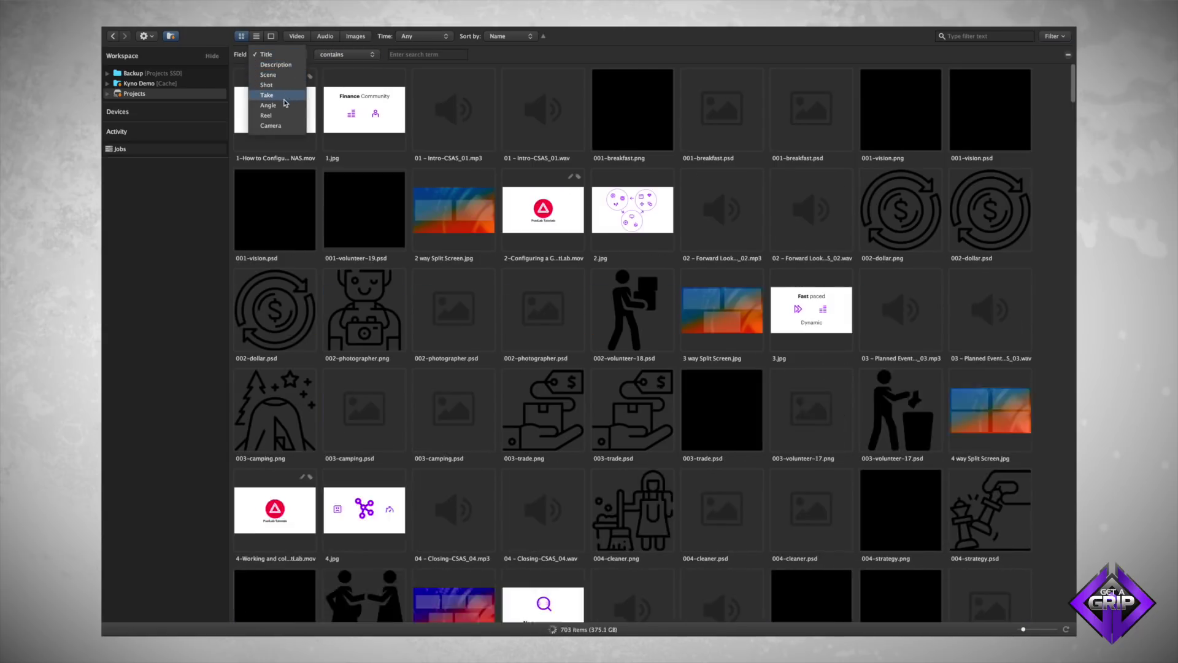
key("Escape")
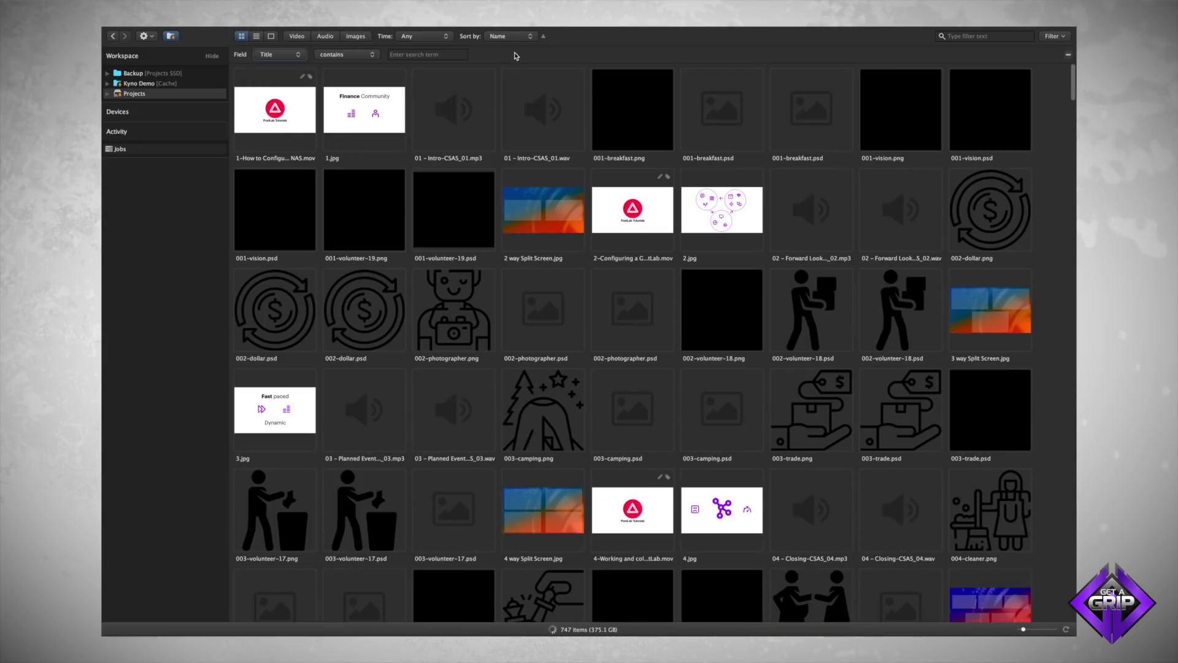
key("Escape")
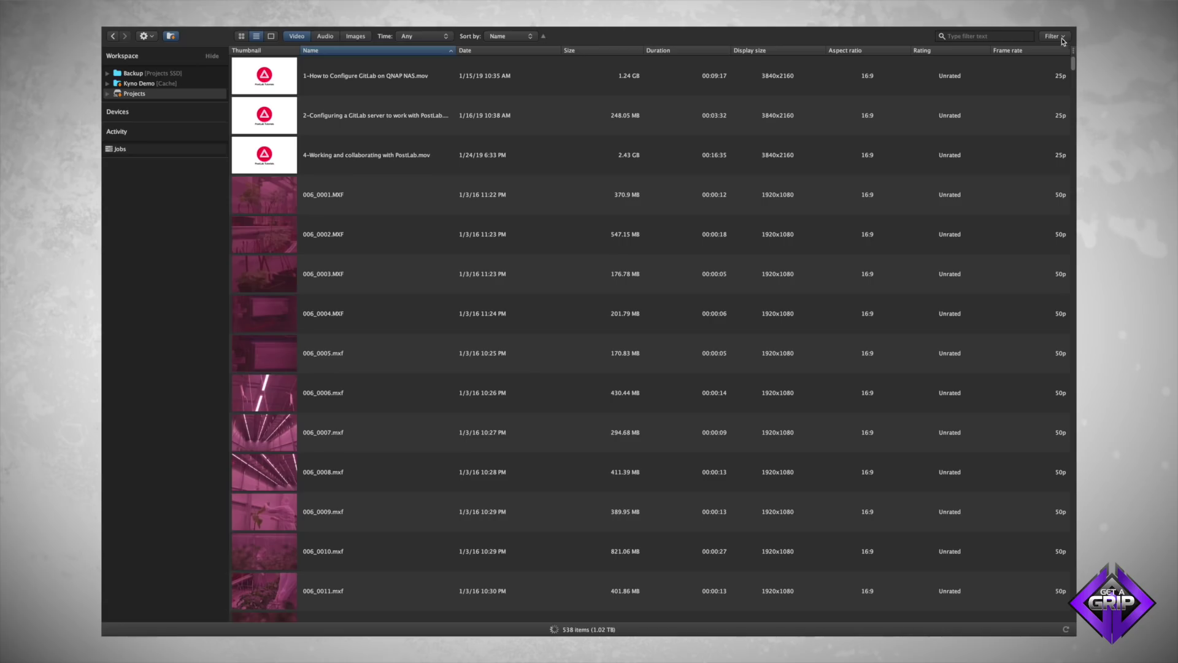
Step: Add a Date filter for videos with Created set to is between, and open the start date's calendar
left_click(1062, 38)
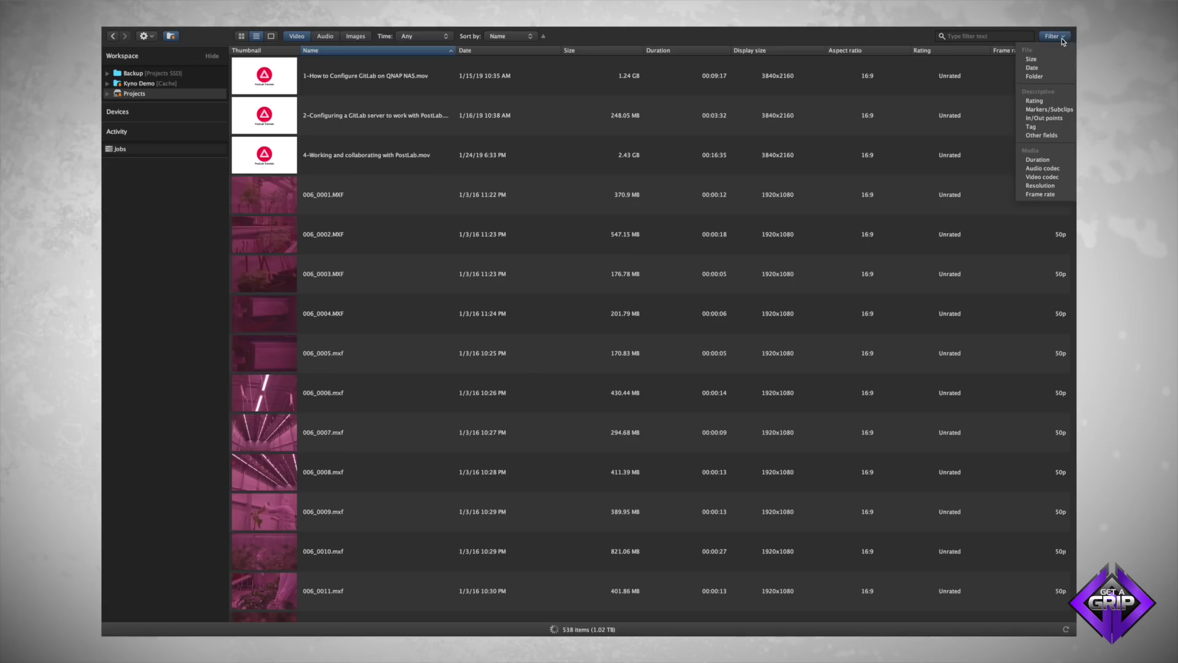
left_click(1037, 67)
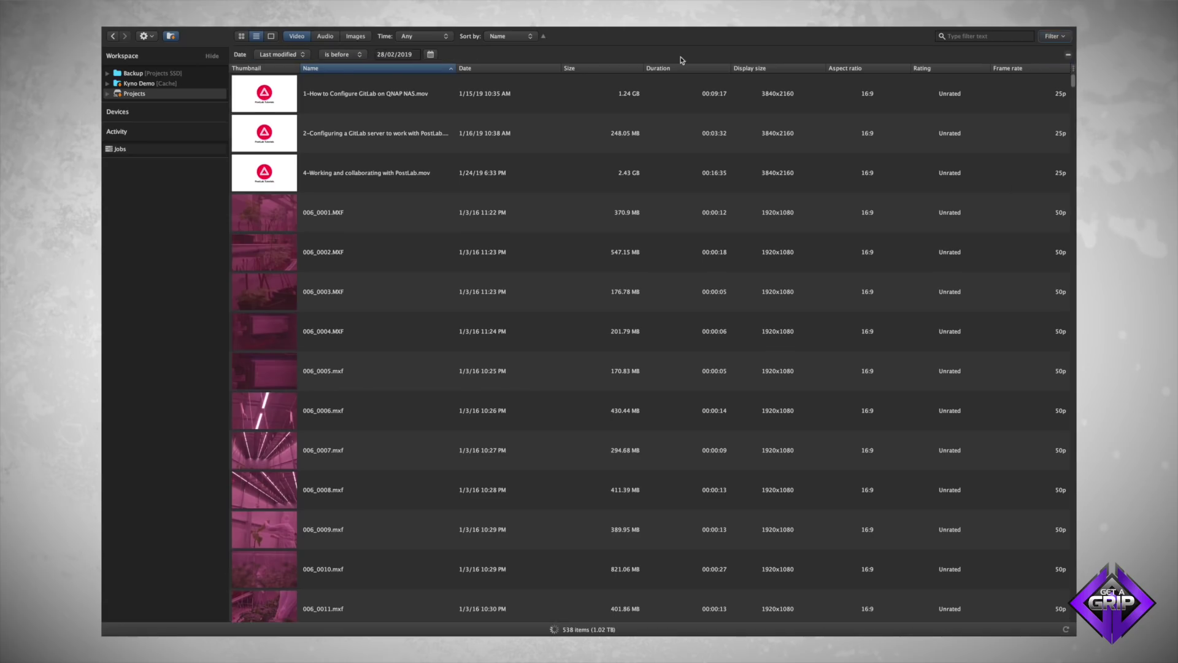
left_click(297, 56)
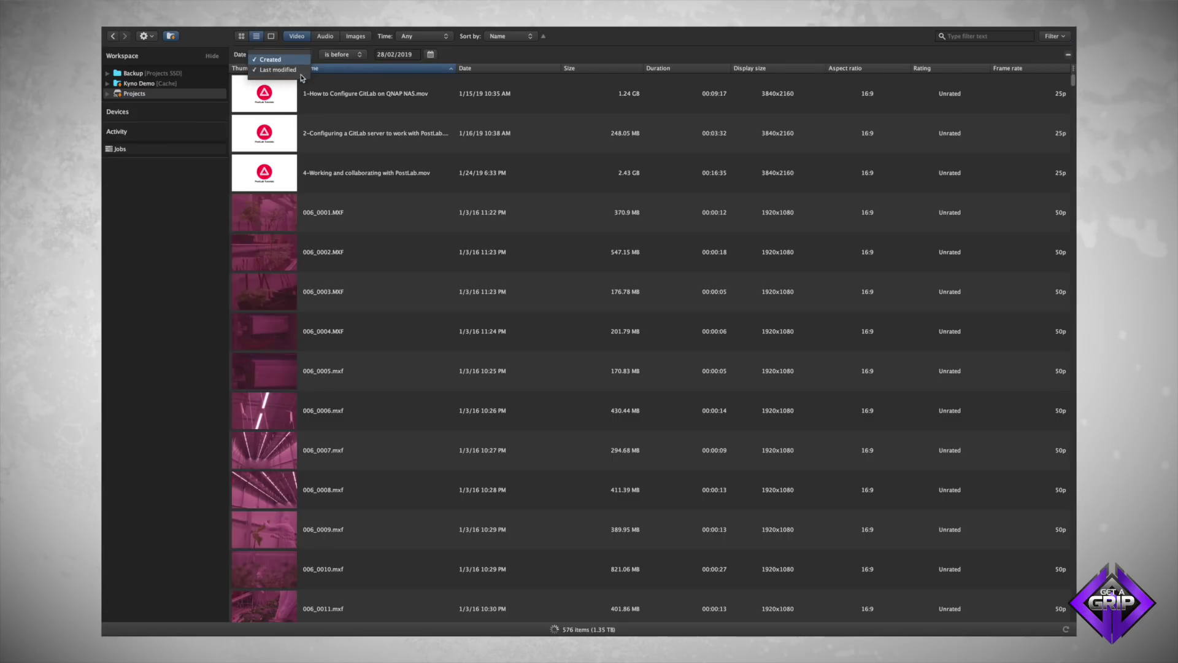
left_click(348, 57)
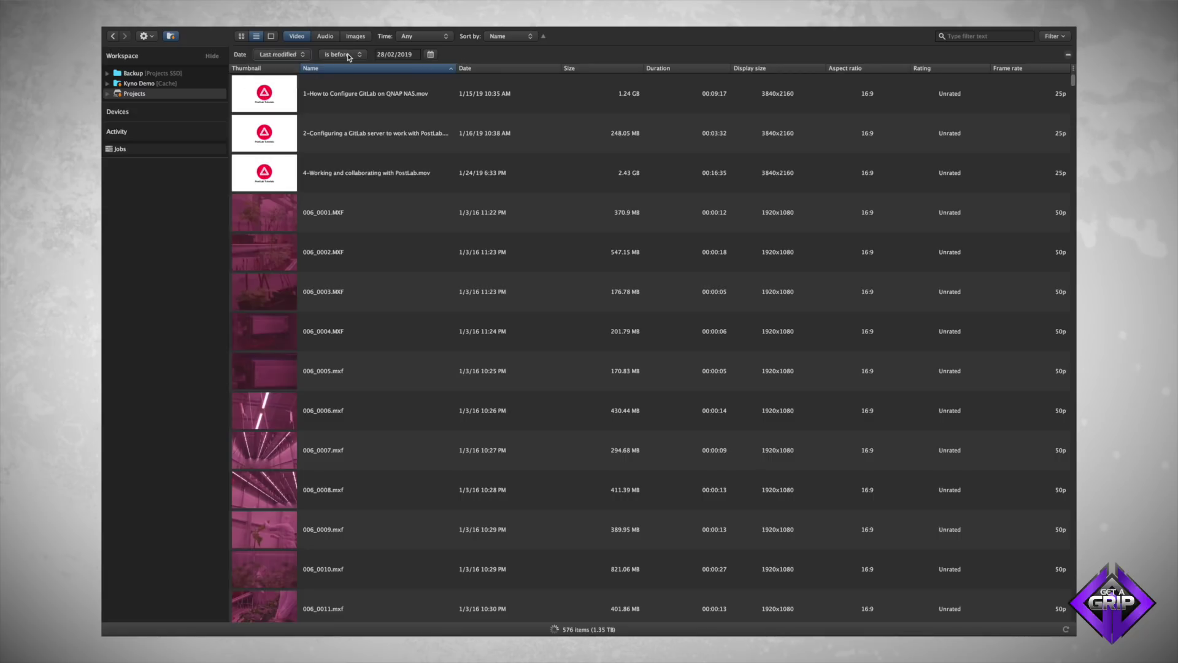
left_click(273, 55)
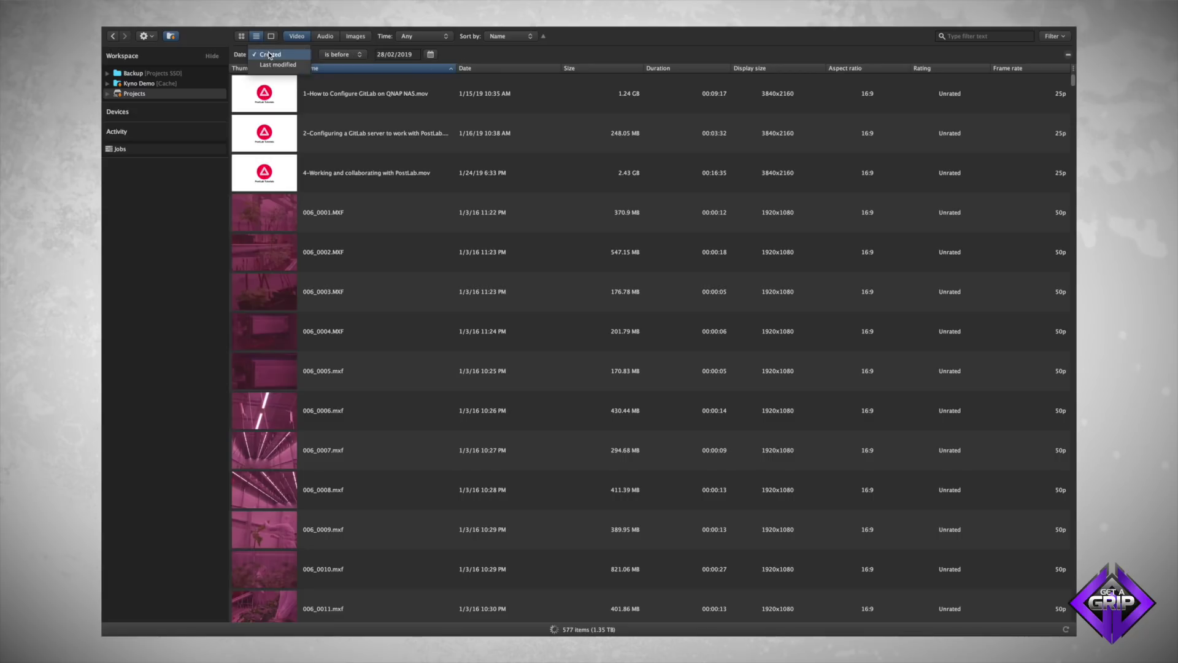
left_click(350, 54)
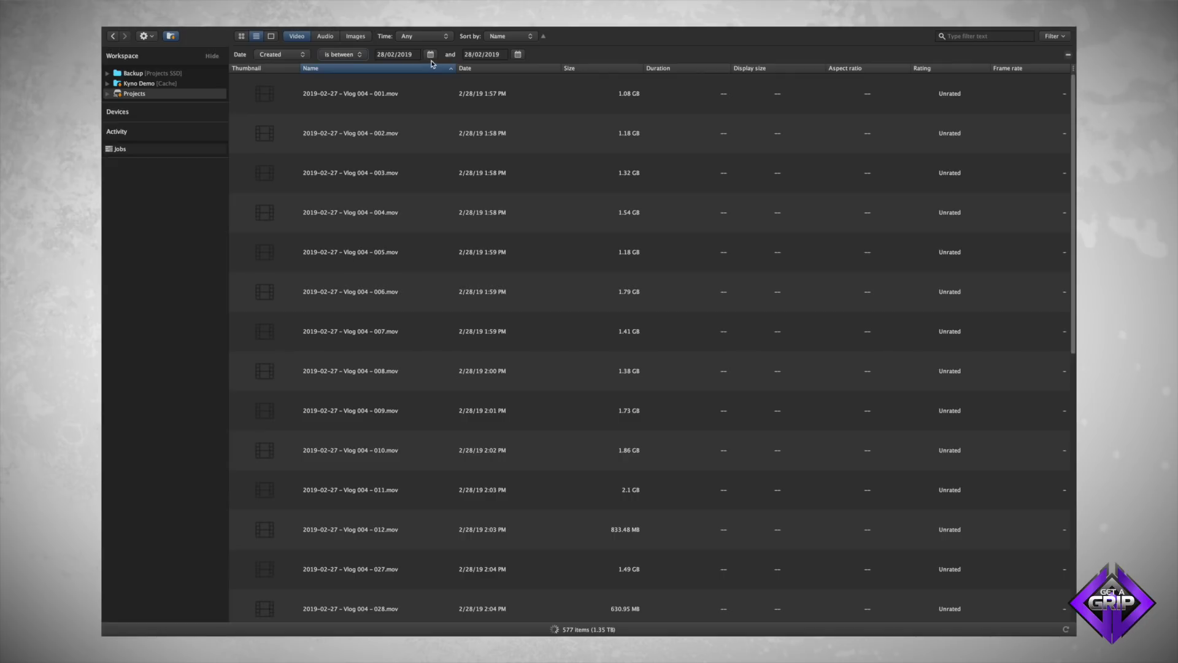
left_click(431, 55)
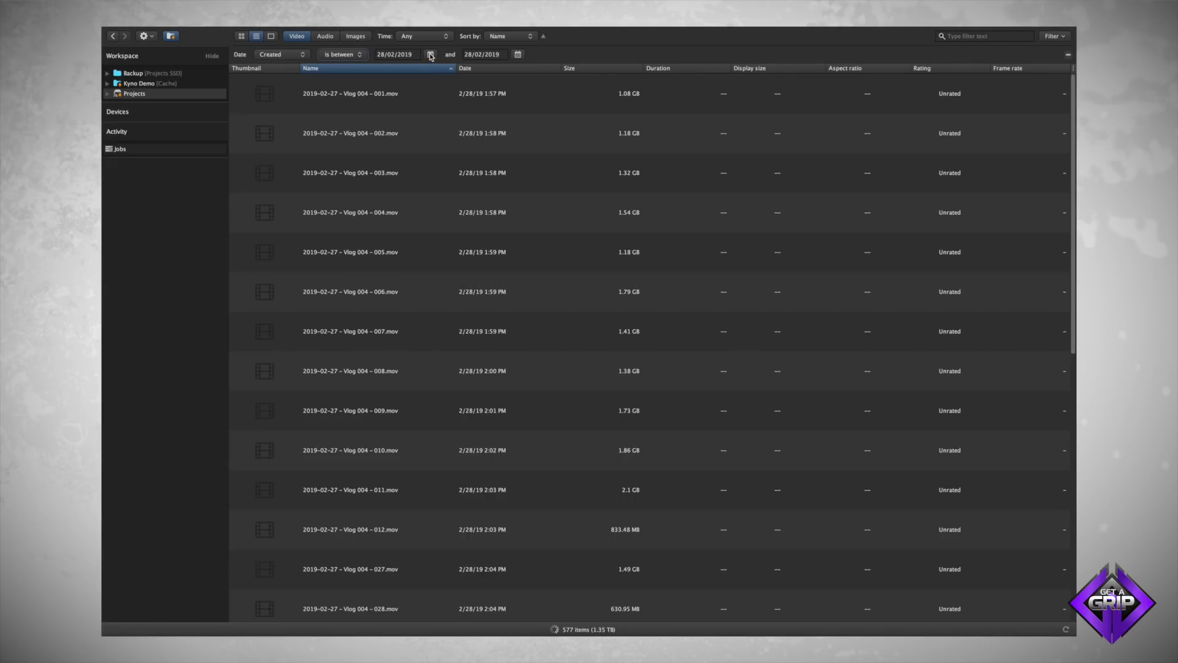
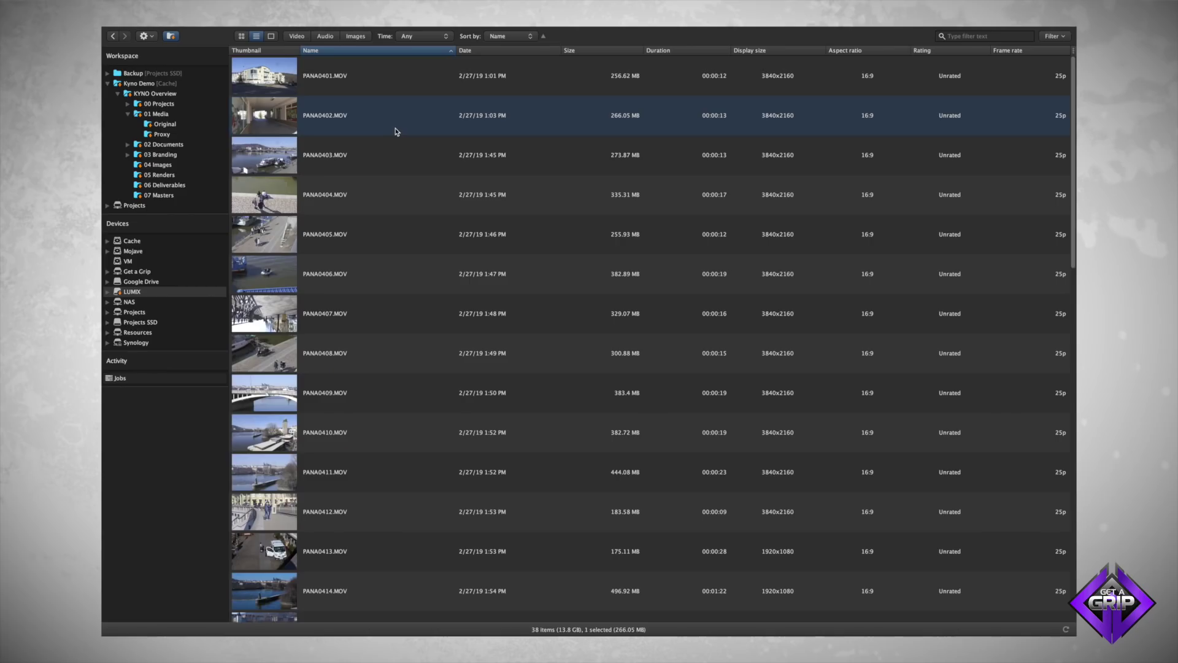
Step: Open Batch Rename for all the clips on the LUMIX card and set the file name pattern to Custom Name + Index (1)
right_click(396, 132)
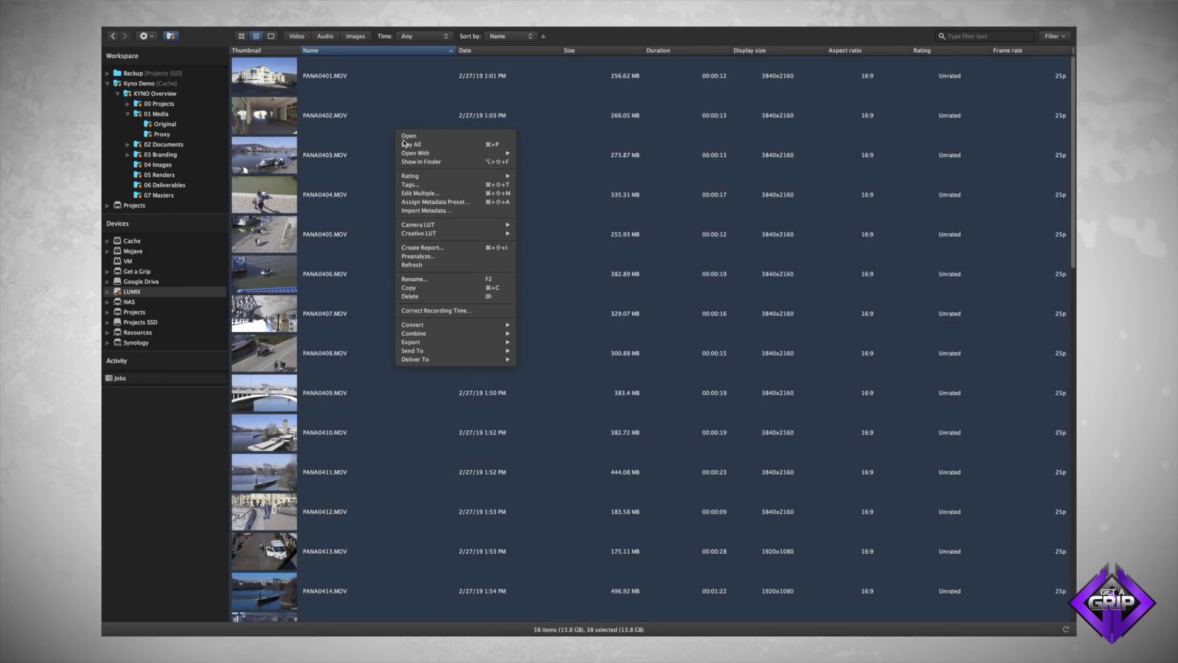
left_click(435, 282)
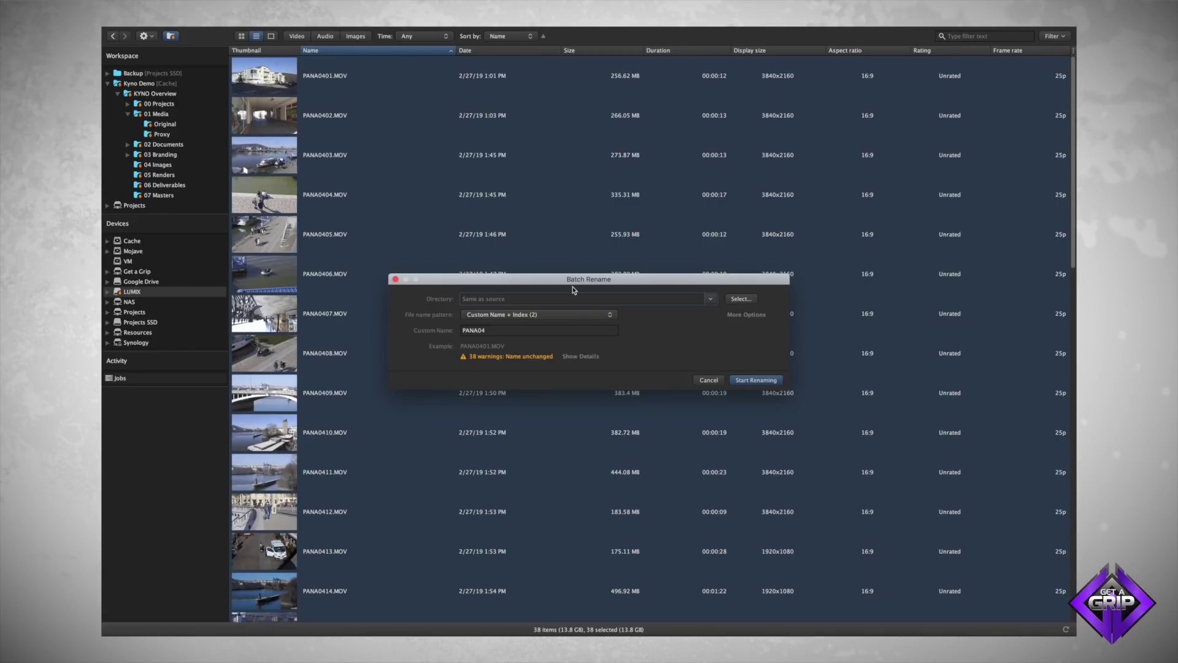
left_click(571, 320)
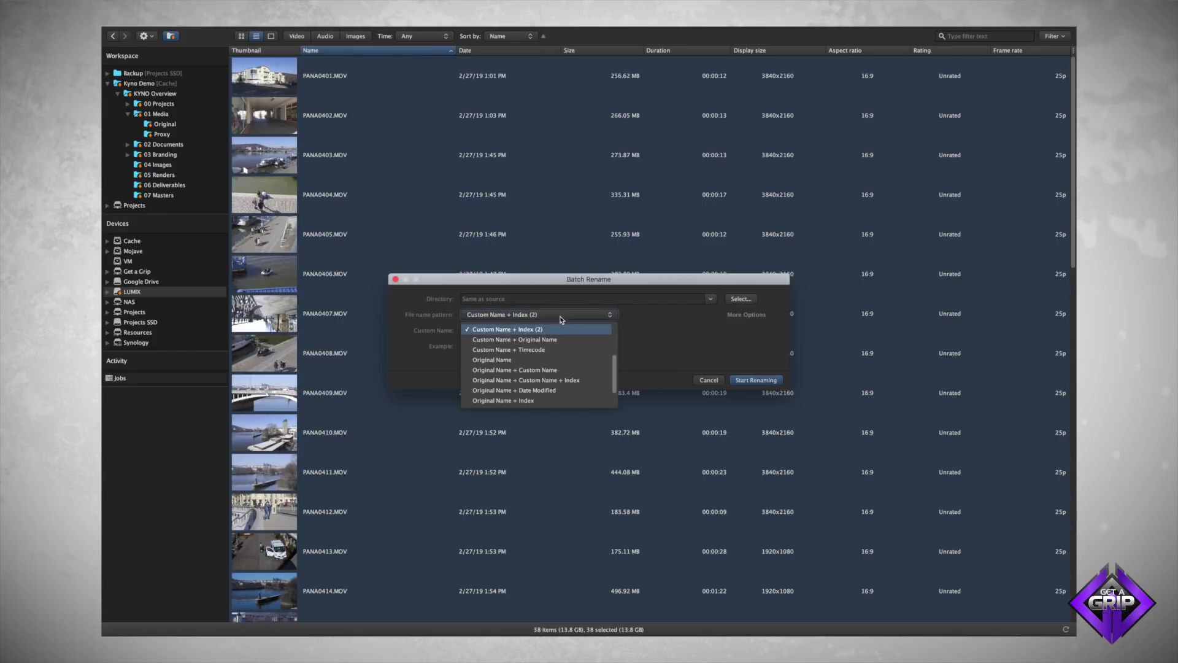
key("Down")
key("Down")
key("Down")
key("Down")
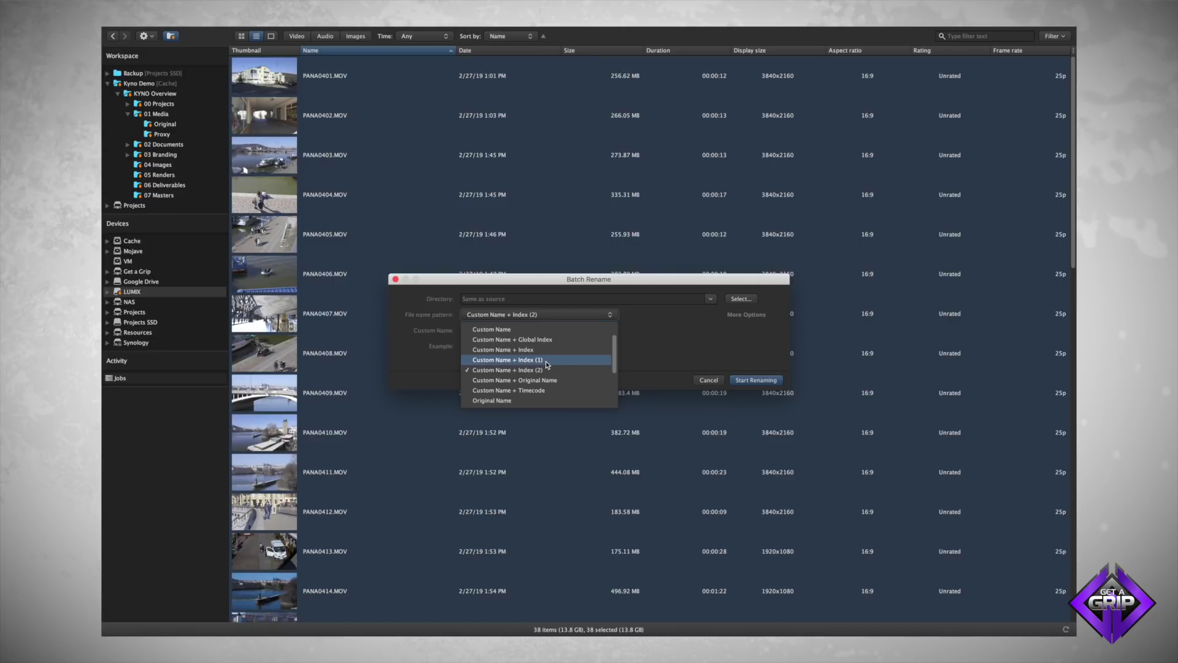
left_click(547, 365)
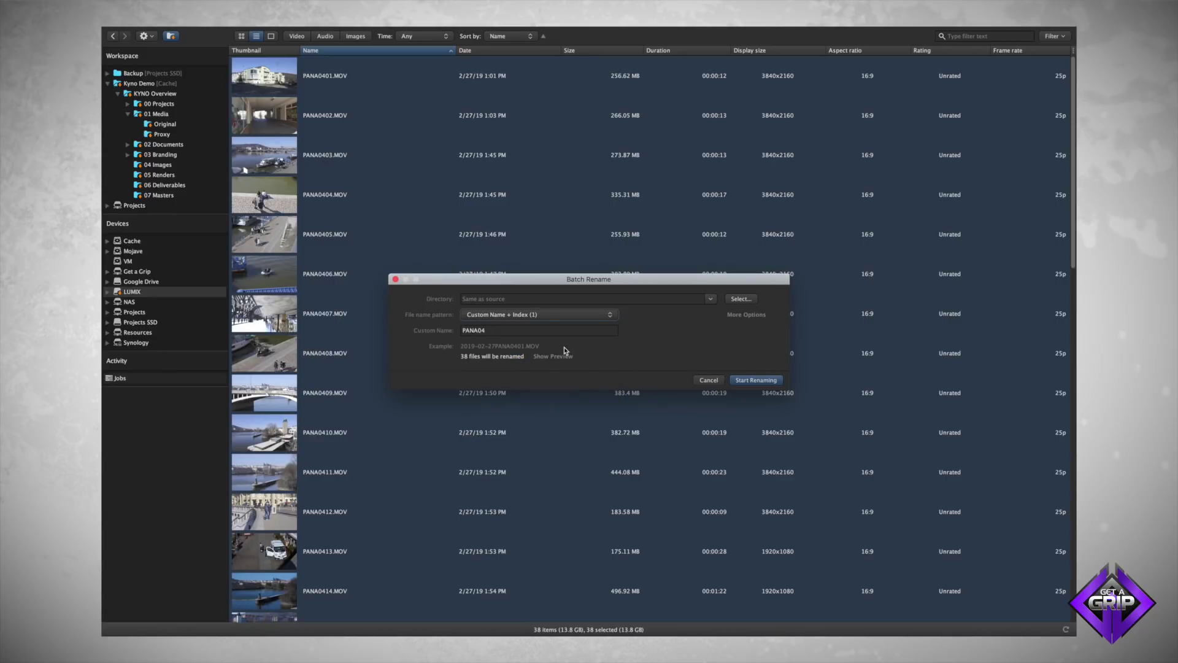
Step: Open the filename preset manager, look through the variables that can be added to the pattern, and cancel
left_click(534, 331)
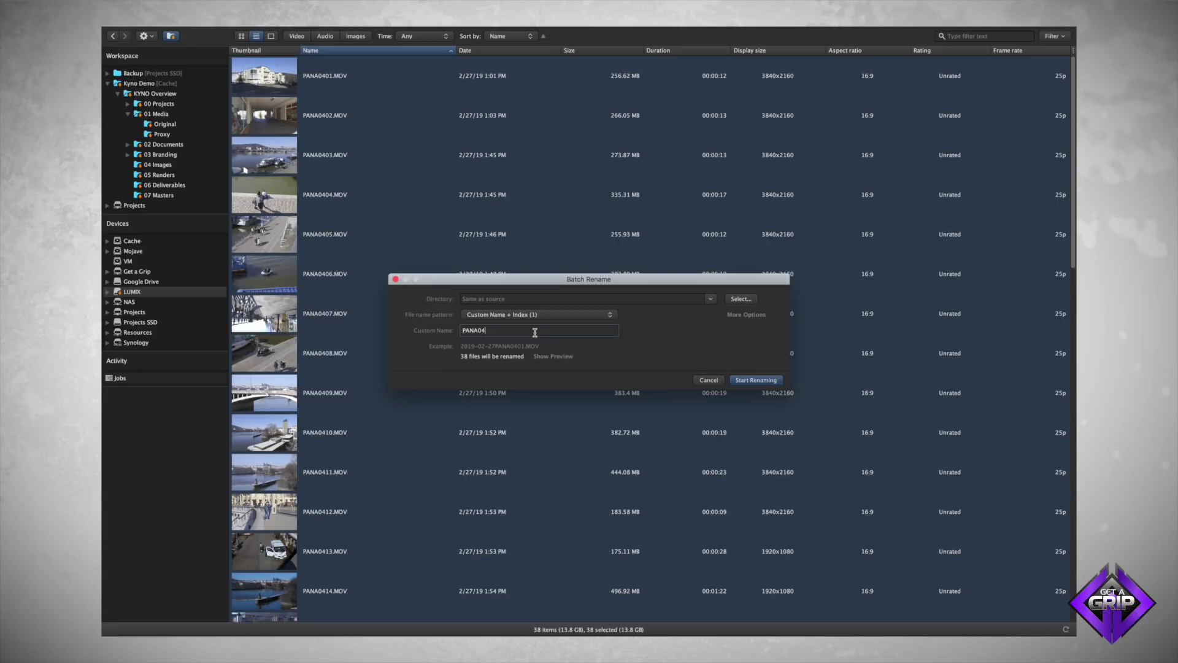
left_click(581, 319)
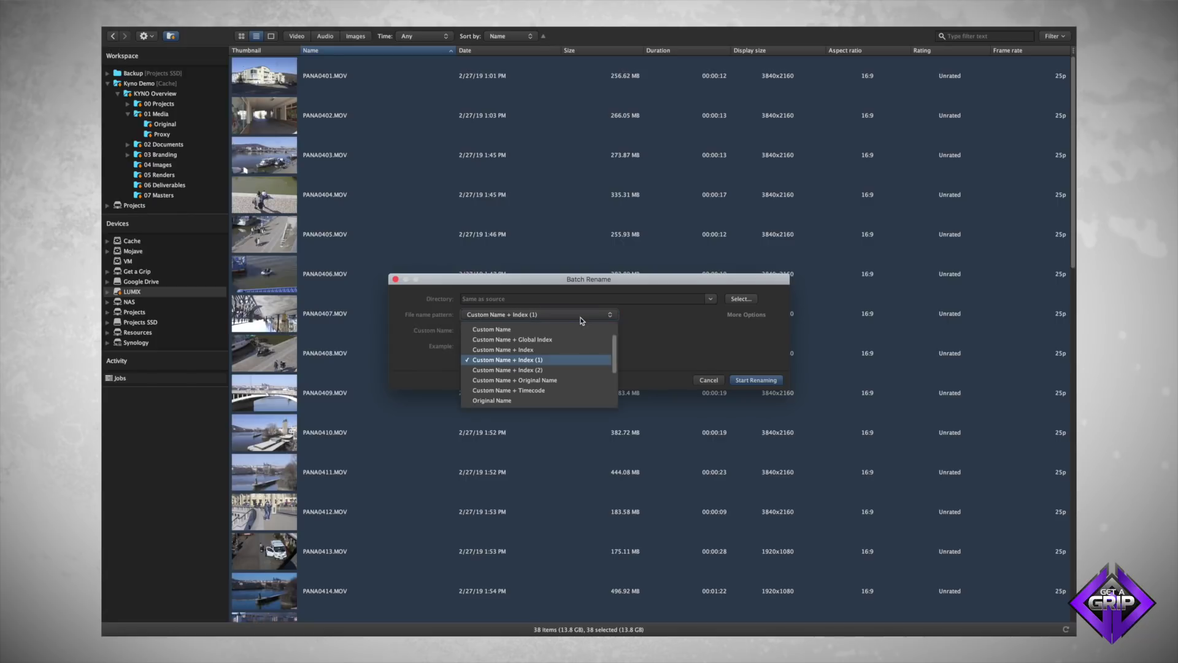
scroll(573, 363, "down", 4)
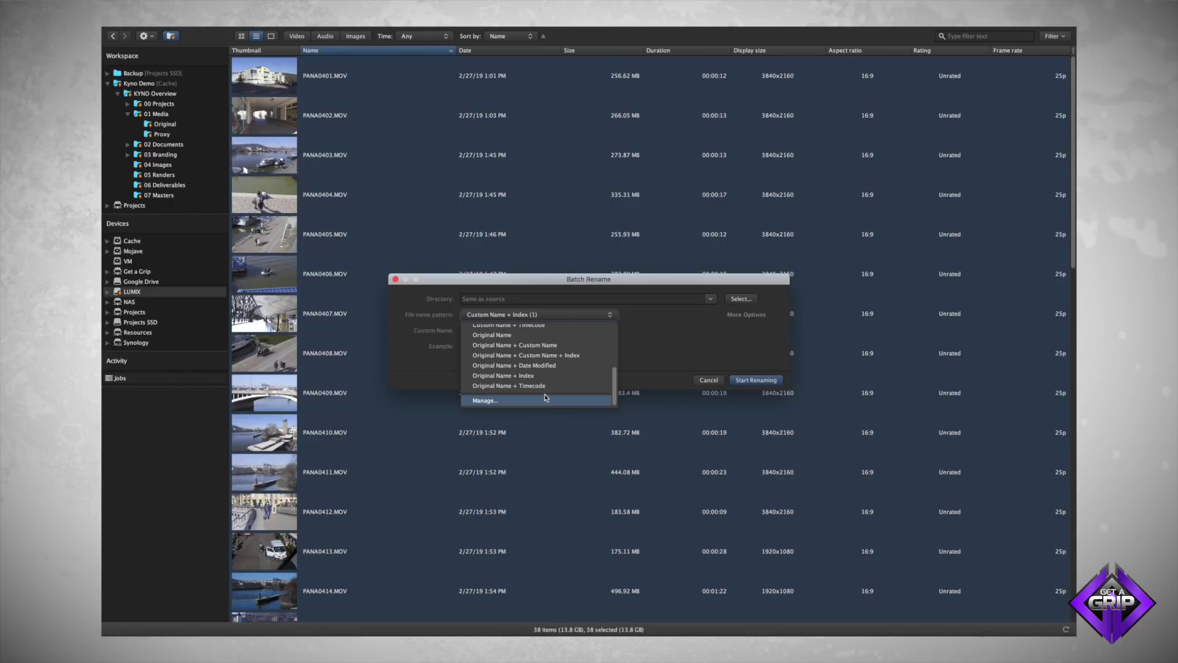
scroll(561, 367, "down", 1)
scroll(560, 367, "up", 3)
scroll(561, 368, "down", 3)
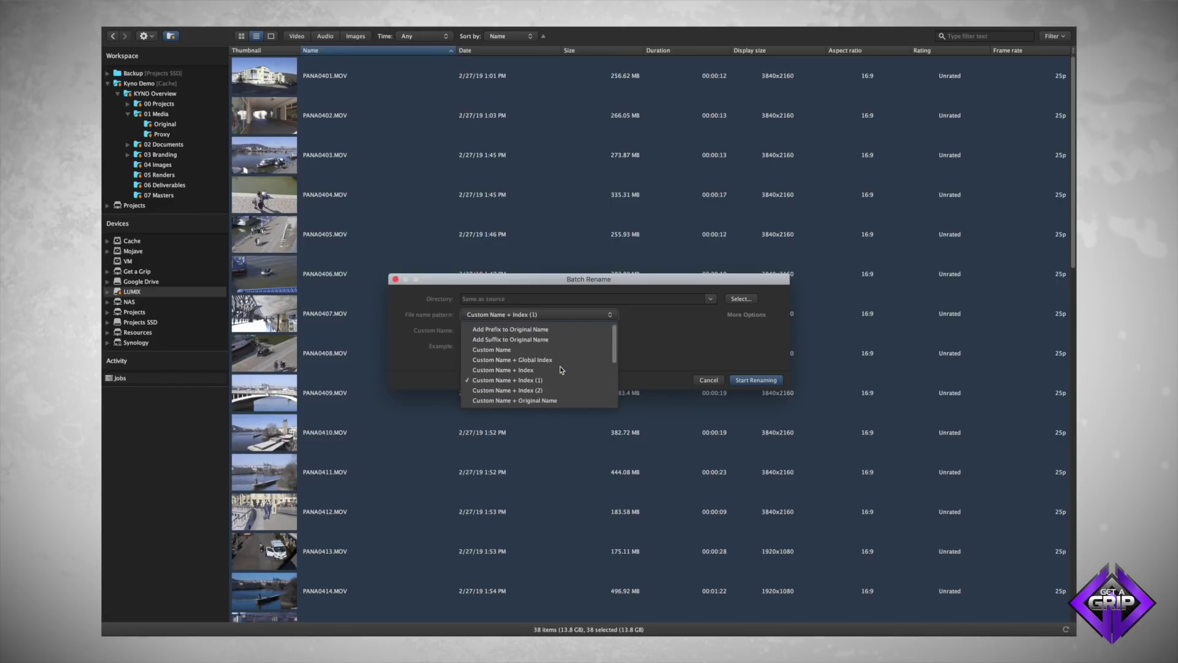
left_click(529, 401)
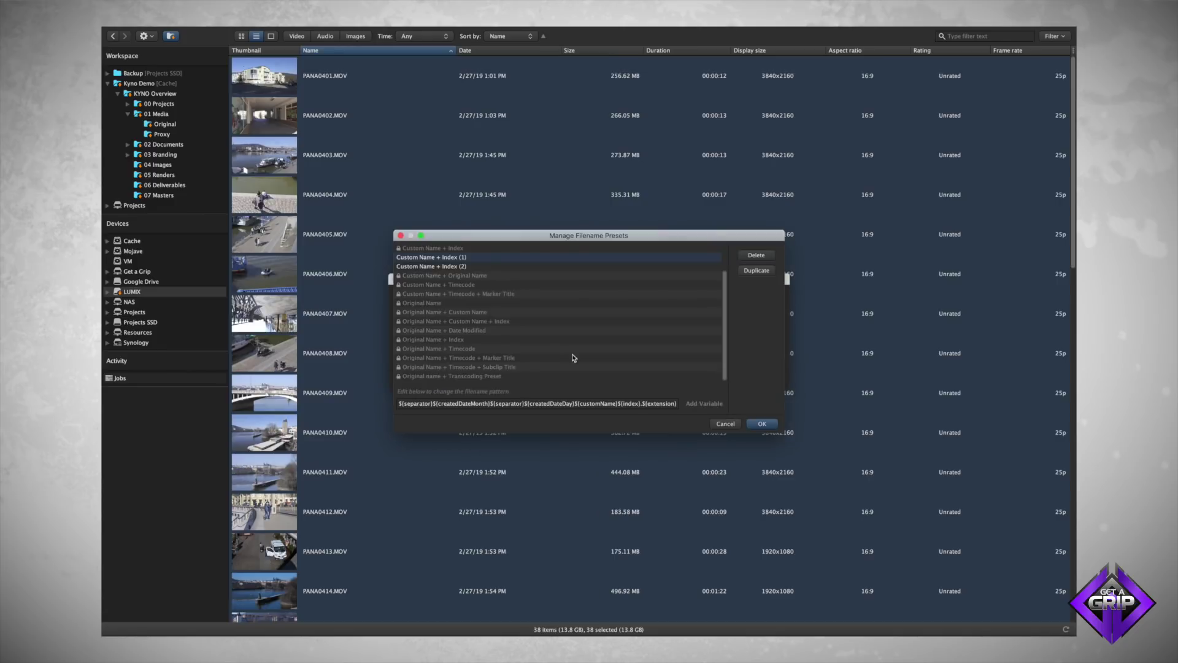
left_click(704, 403)
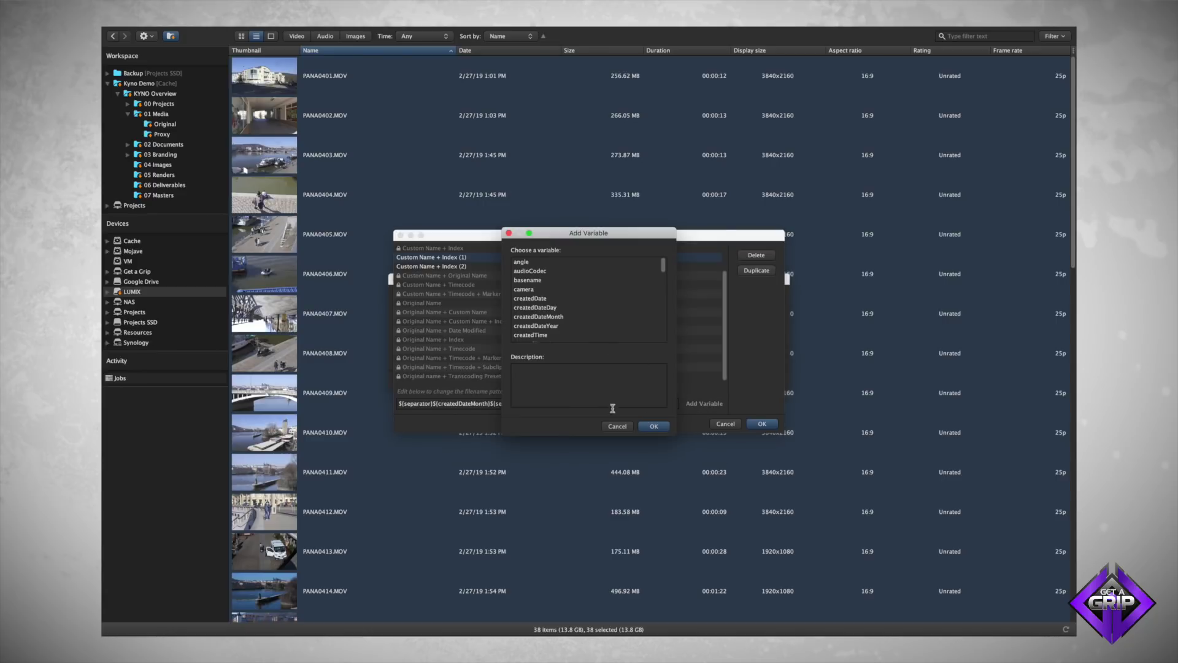
scroll(592, 332, "down", 10)
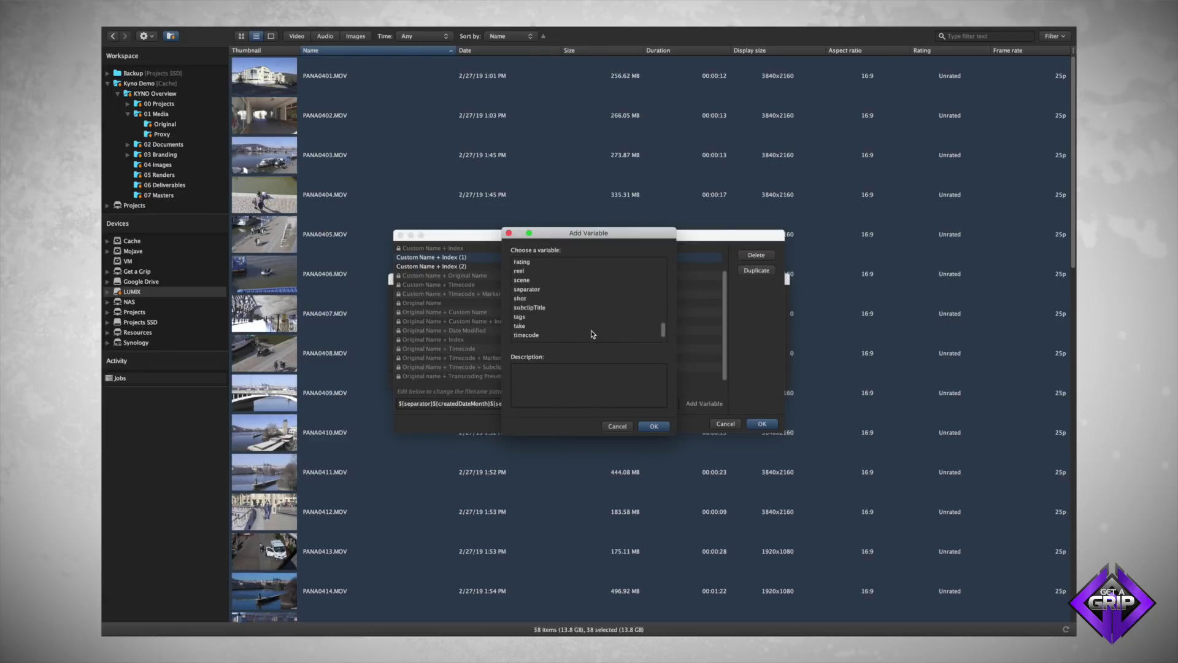
left_click(626, 427)
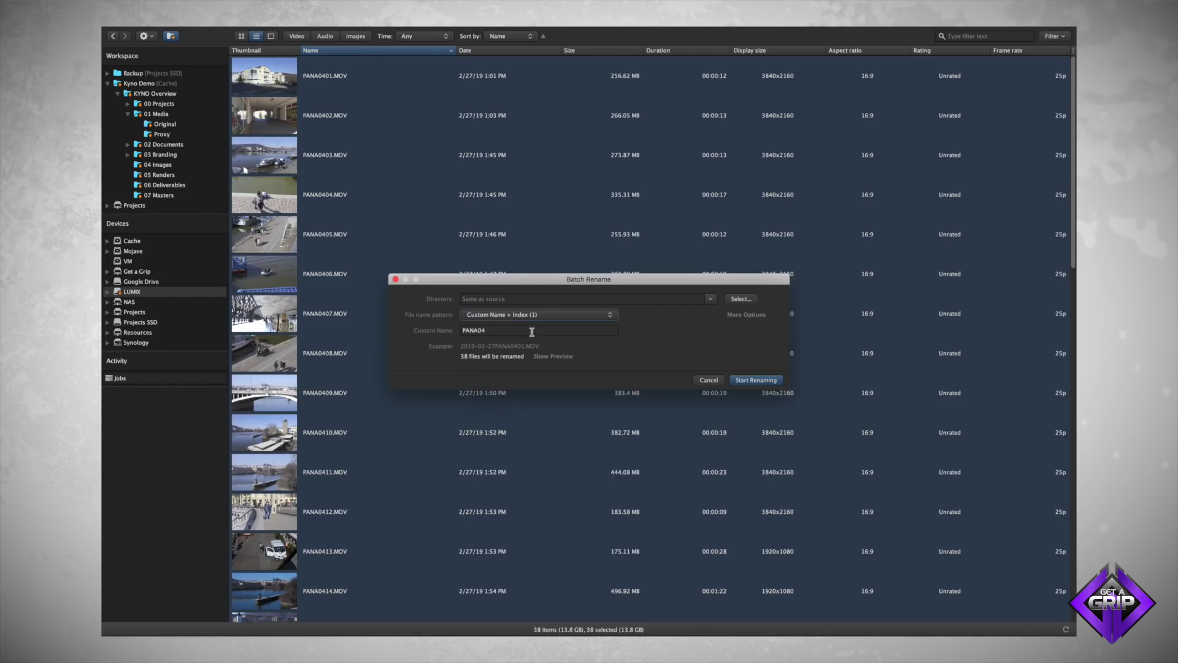
Step: Replace the custom name with "- KYNO Overview -"
left_click(529, 334)
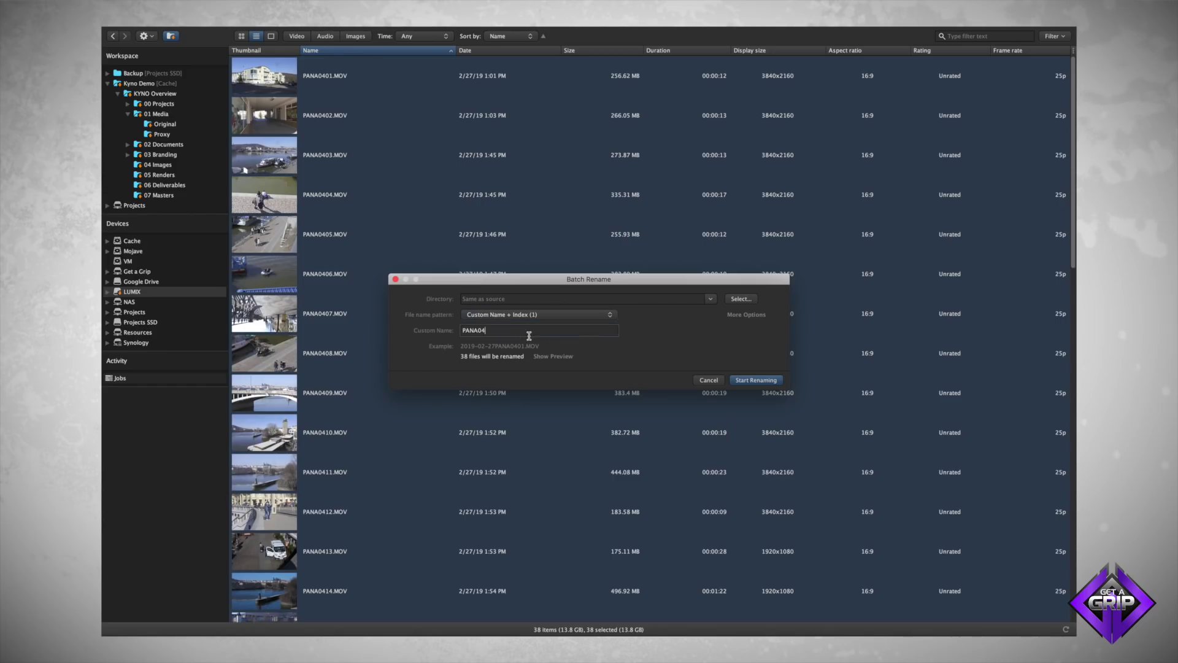
double_click(496, 337)
type("- Ky")
key("BackSpace")
type("YNO Overview -")
Step: Expand the additional rename options, set the number of digits to 3, and collapse the options again
left_click(735, 316)
double_click(523, 362)
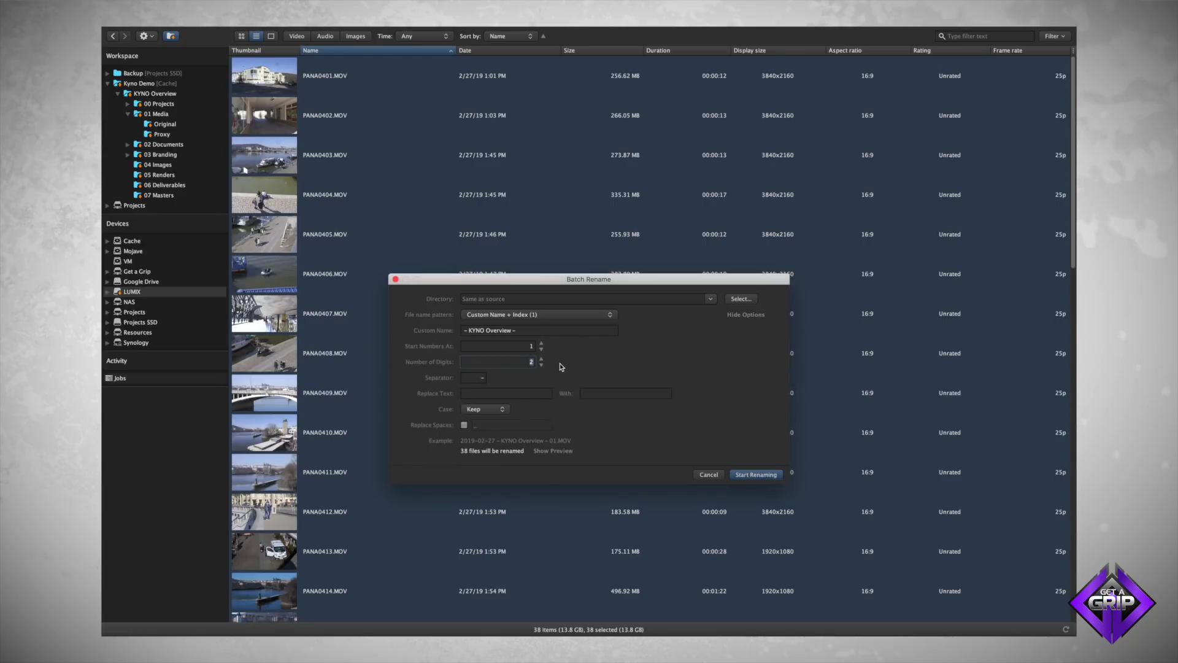
left_click(745, 315)
left_click(745, 315)
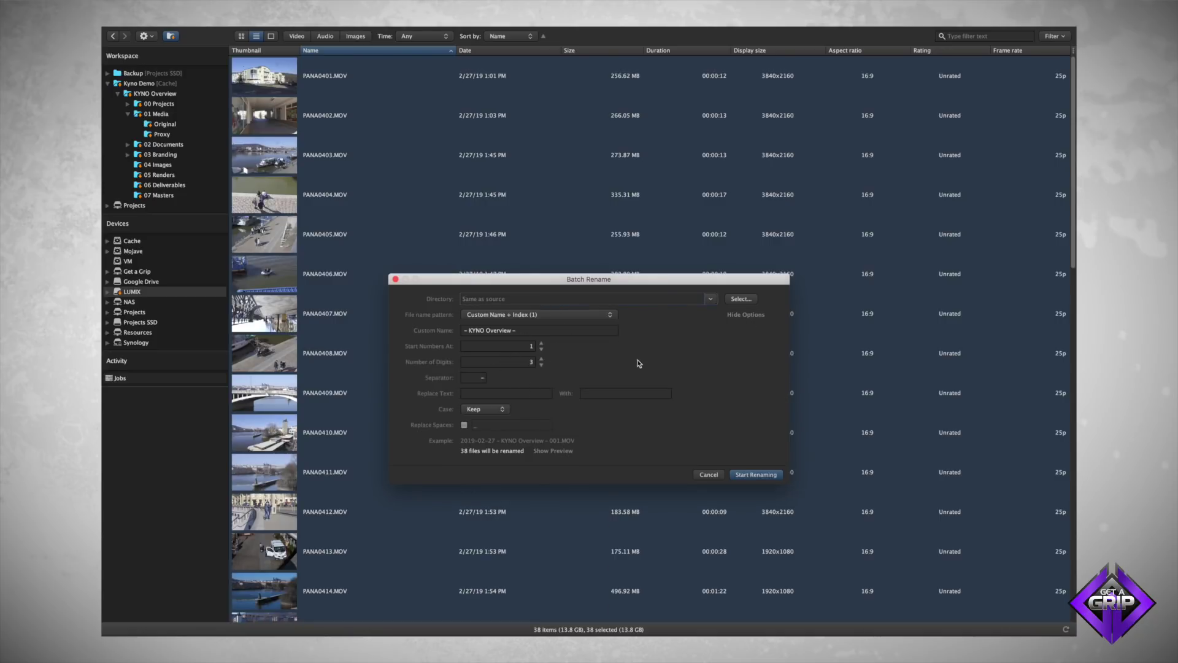
left_click(500, 395)
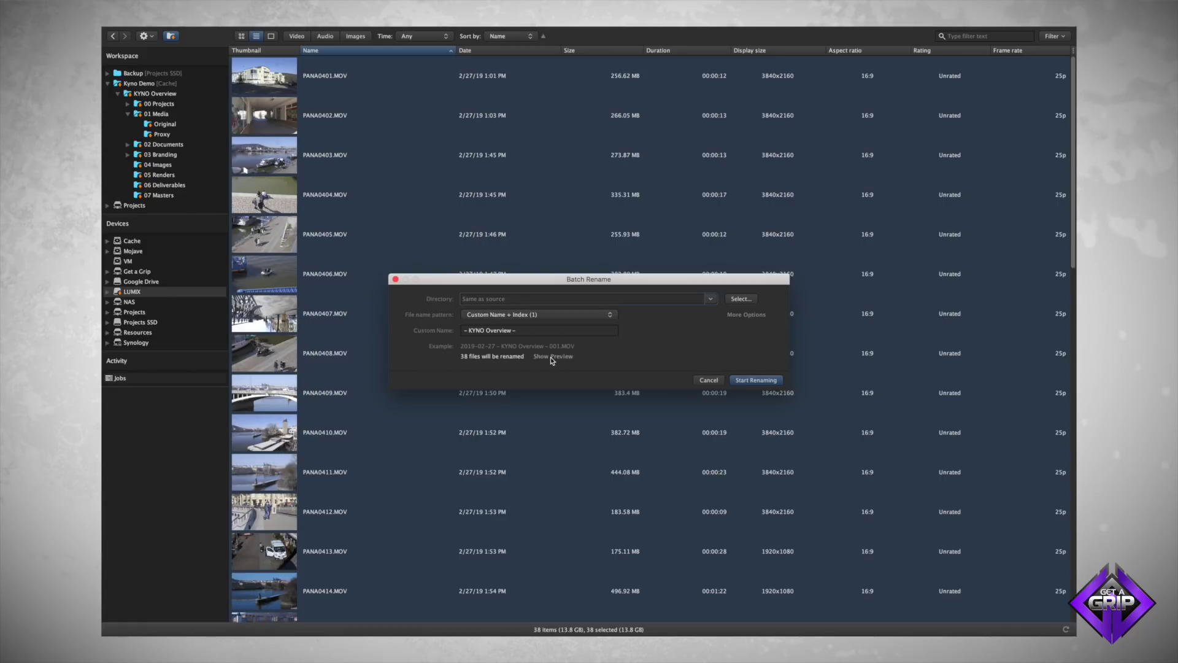
Step: Review the preview of the output file names, start renaming the clips, and narrow the Name column slightly
left_click(553, 358)
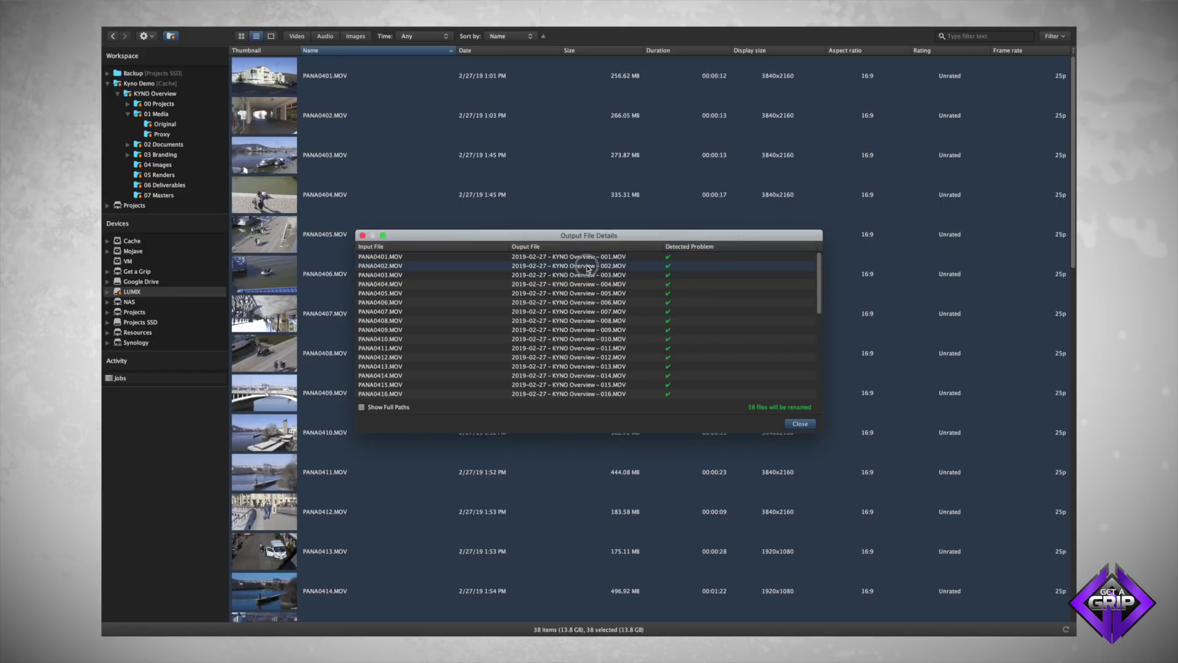
scroll(587, 271, "down", 10)
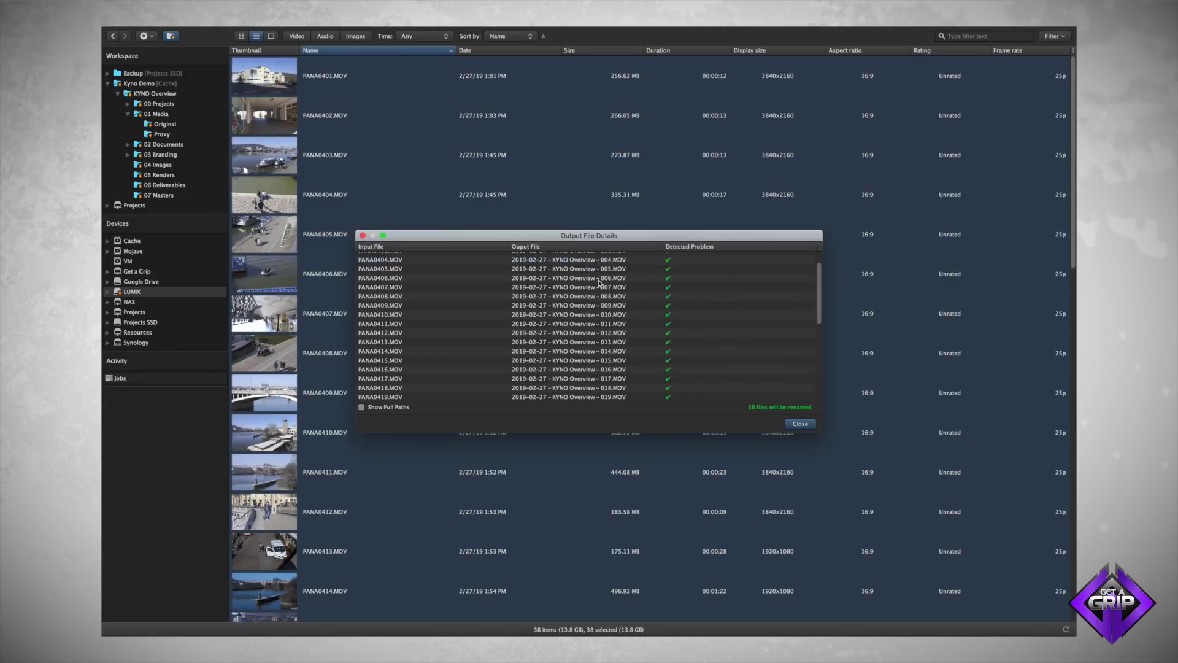
scroll(702, 274, "up", 10)
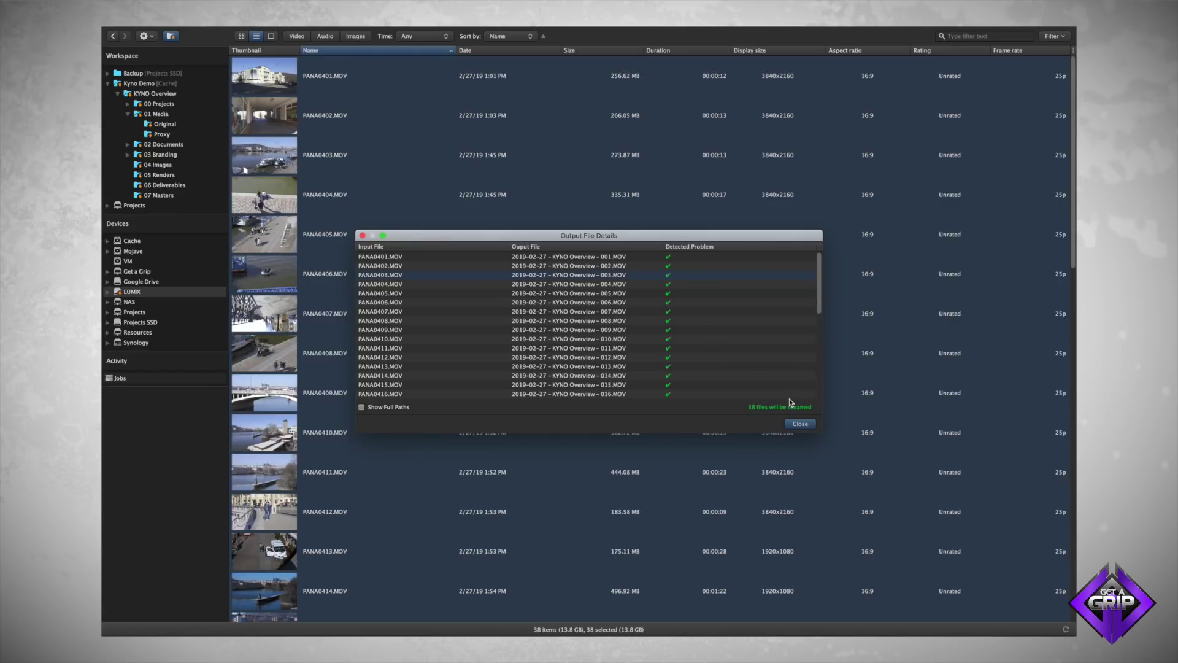
scroll(672, 316, "down", 4)
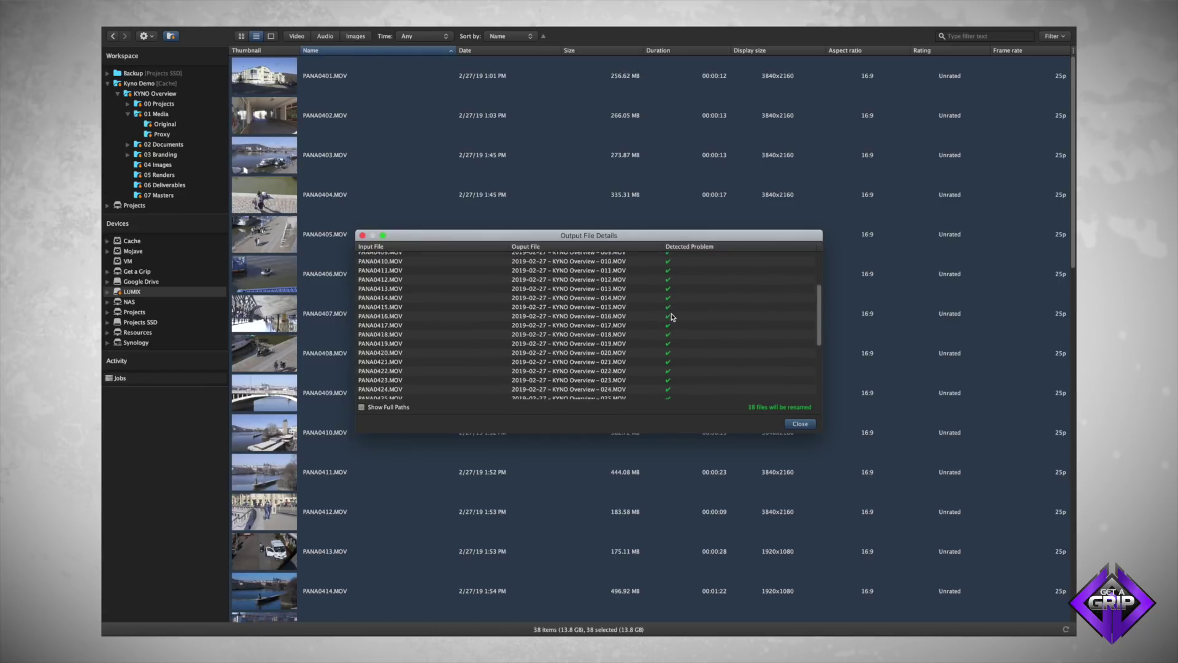
scroll(672, 316, "down", 1)
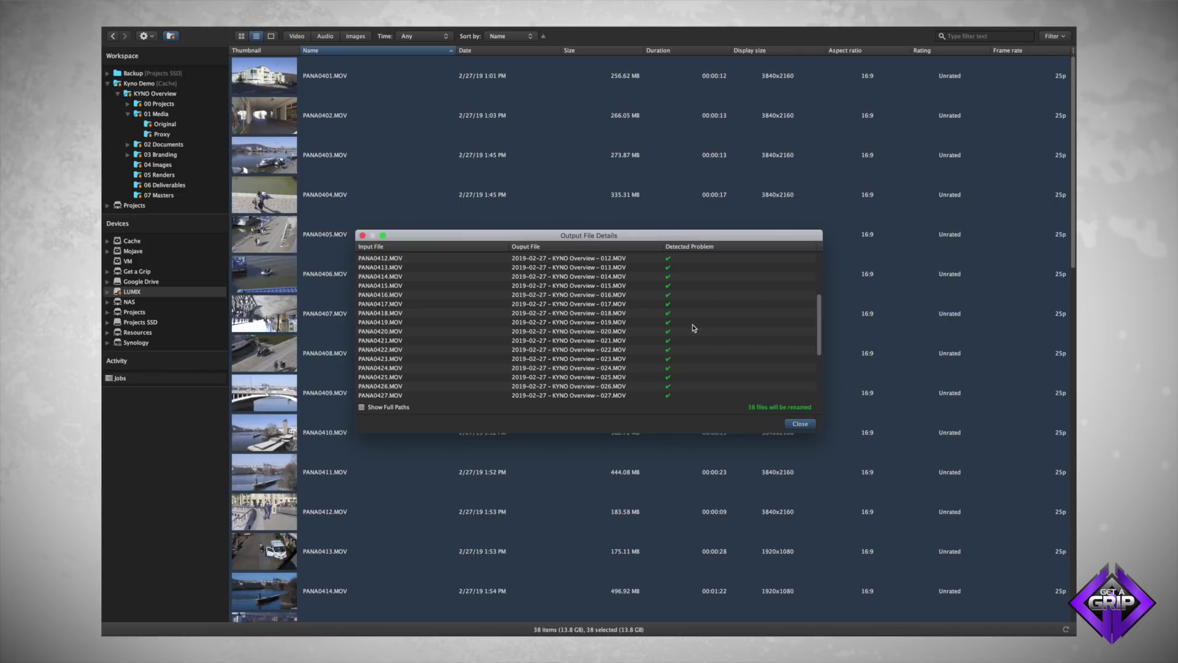
scroll(698, 292, "up", 5)
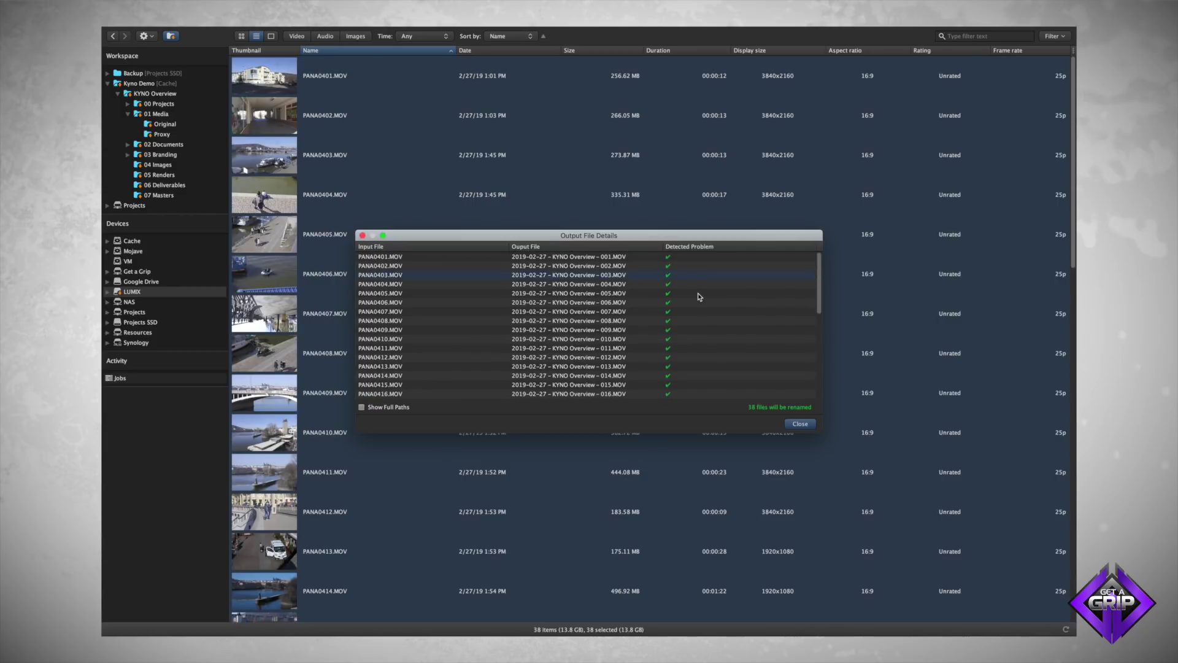
left_click(801, 424)
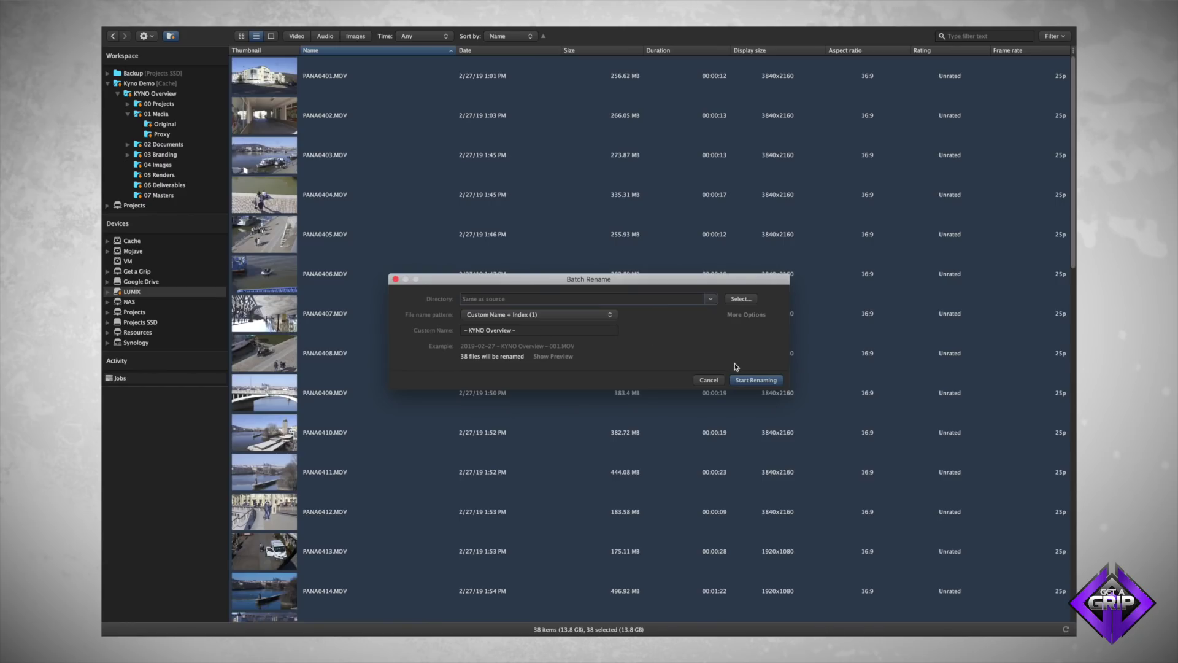
left_click(754, 381)
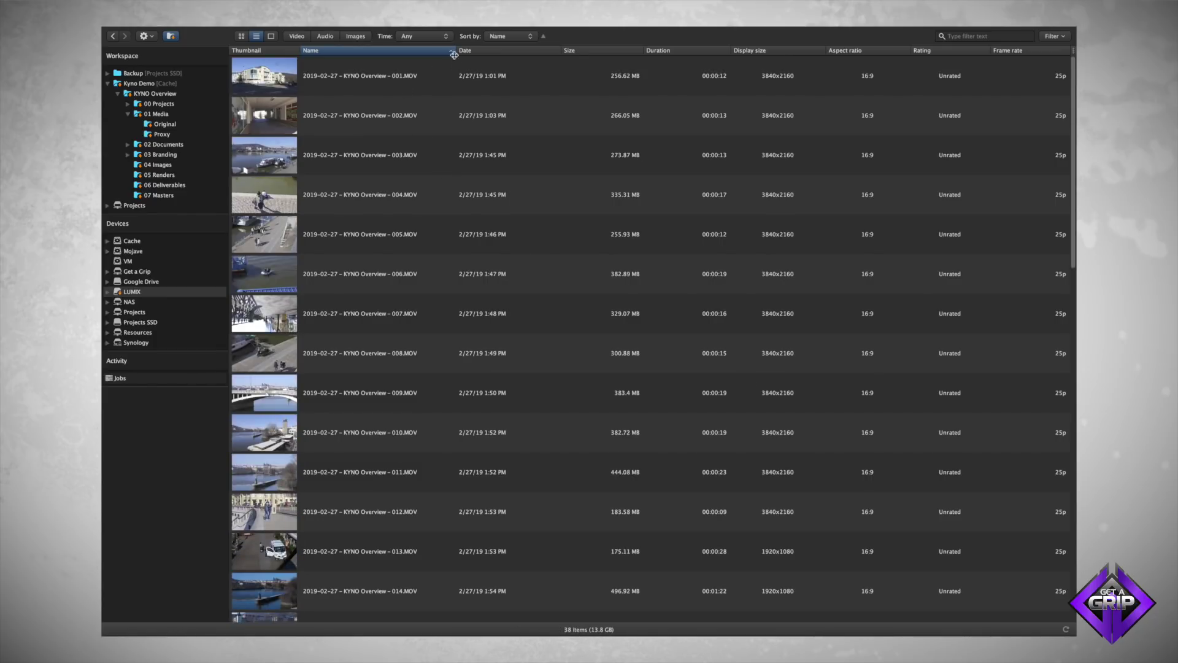
left_click_drag(455, 49, 430, 49)
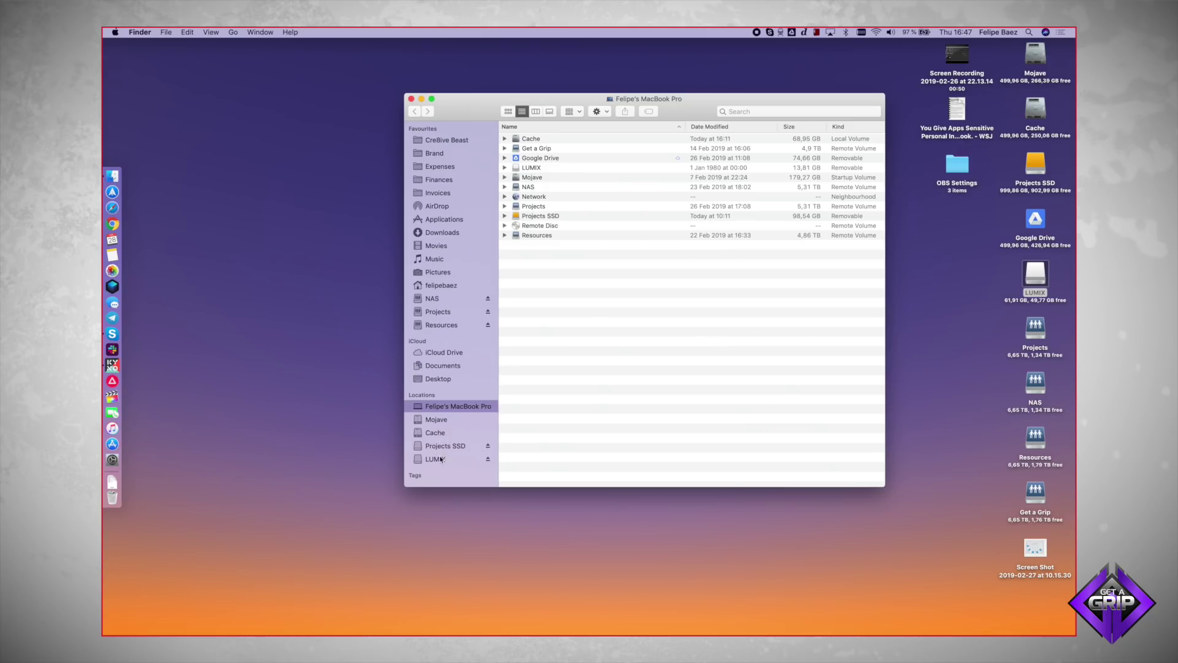
Step: In Finder, open the LUMIX card's DCIM/109_PANA folder and examine the renamed clips and their modification dates
left_click(437, 459)
double_click(530, 142)
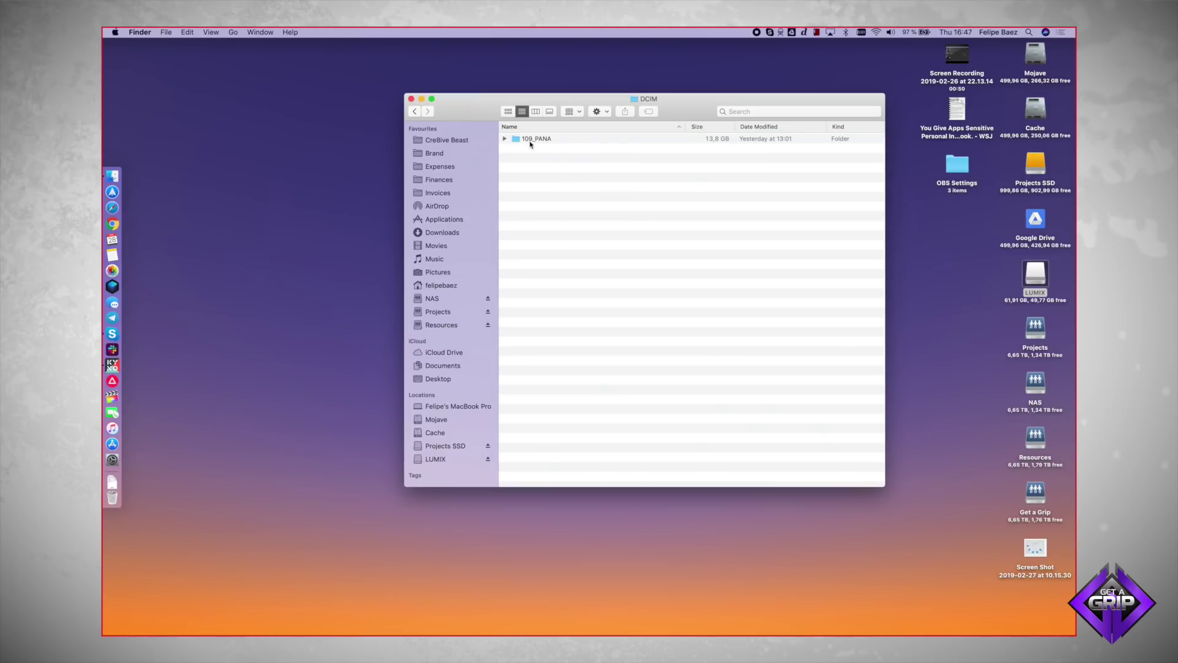
double_click(530, 143)
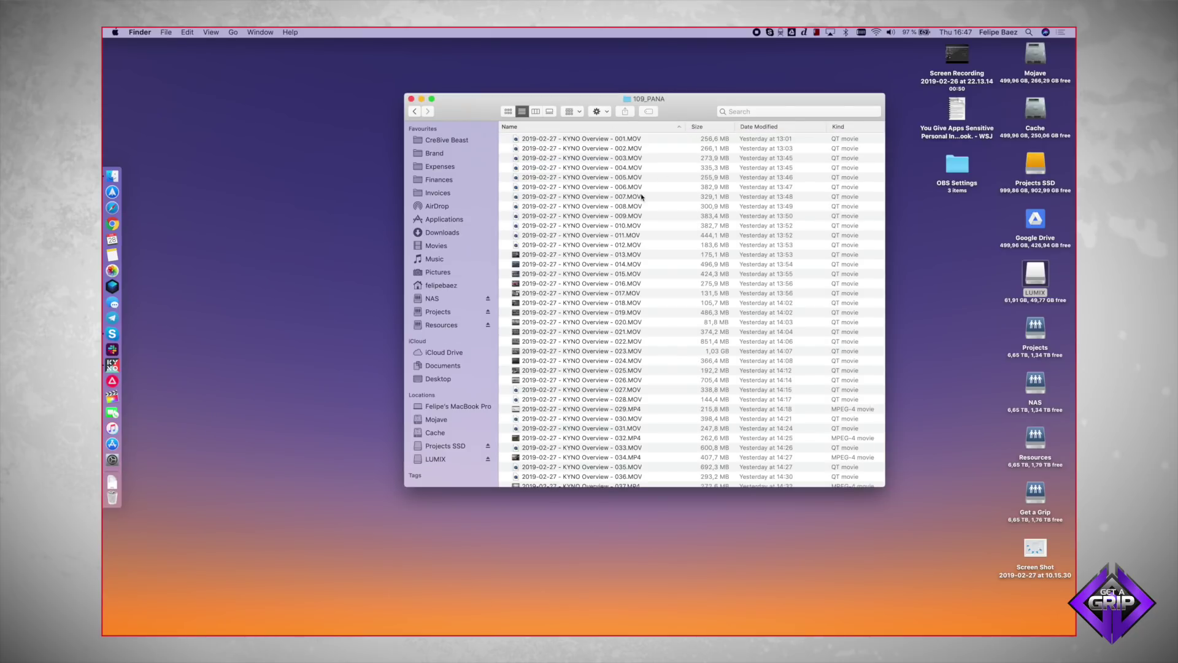
scroll(642, 197, "down", 2)
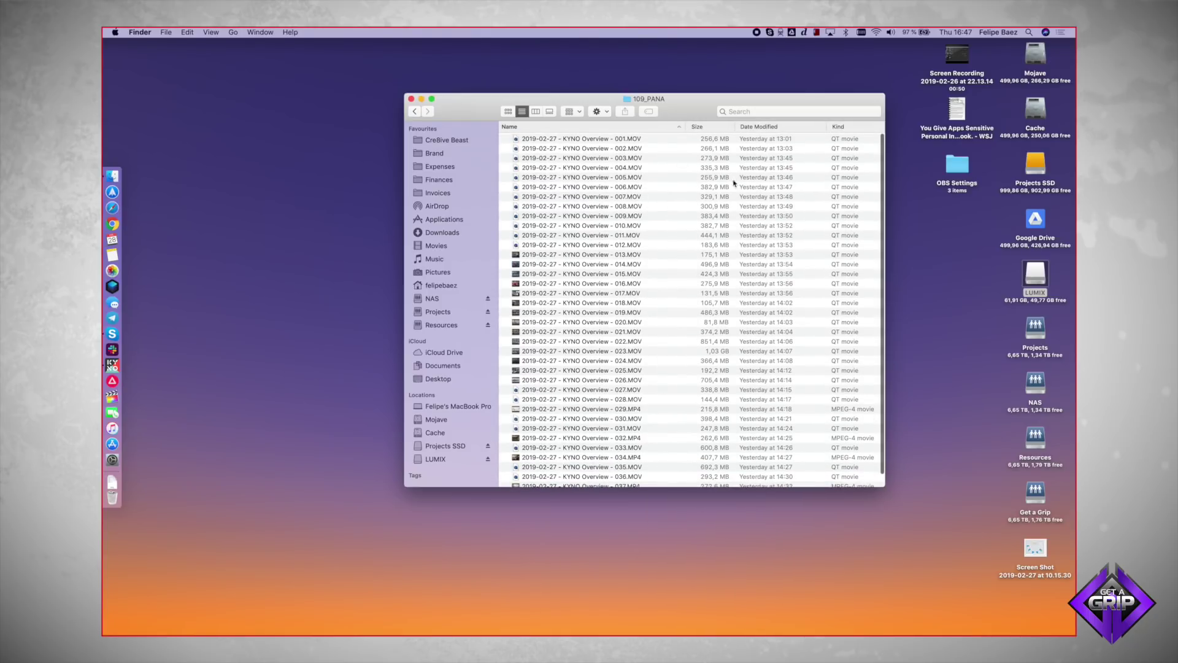
left_click(765, 159)
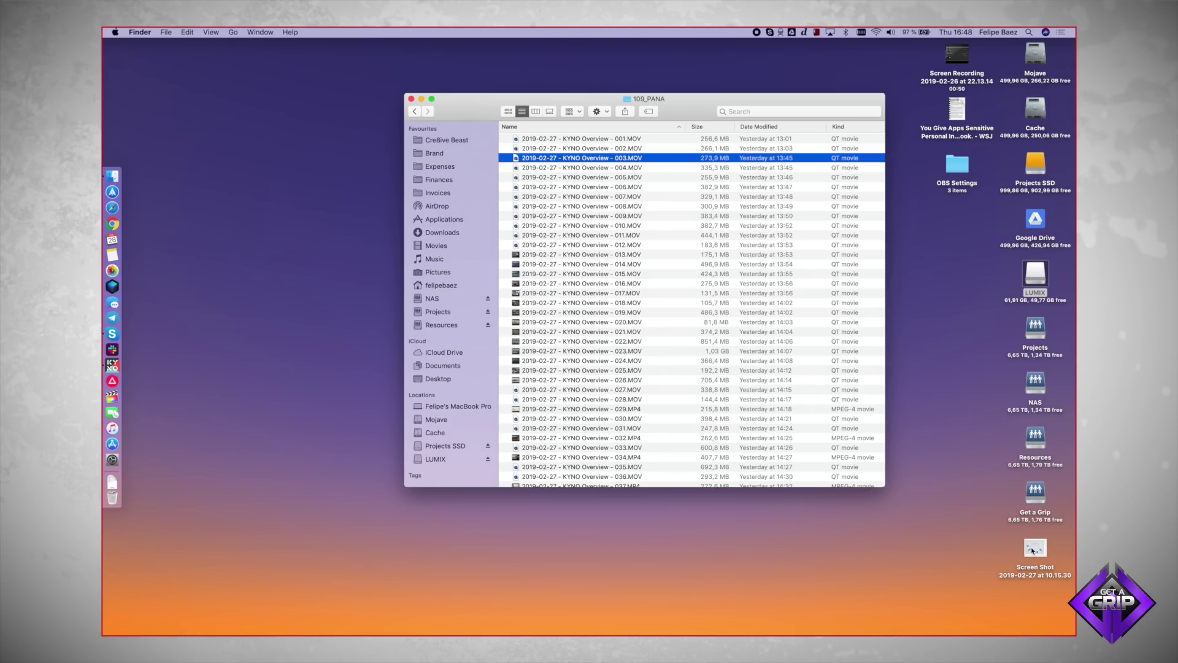
Step: Open the Desktop folder in a new Finder tab
left_click(1033, 548)
left_click(668, 98)
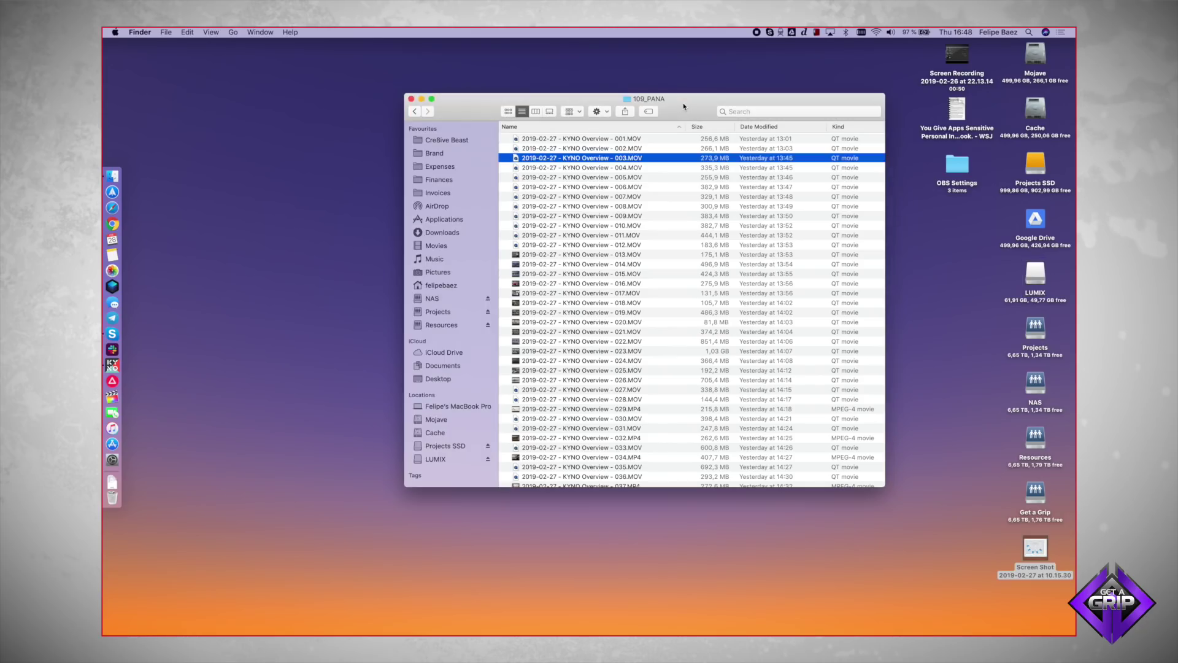
key("super+t")
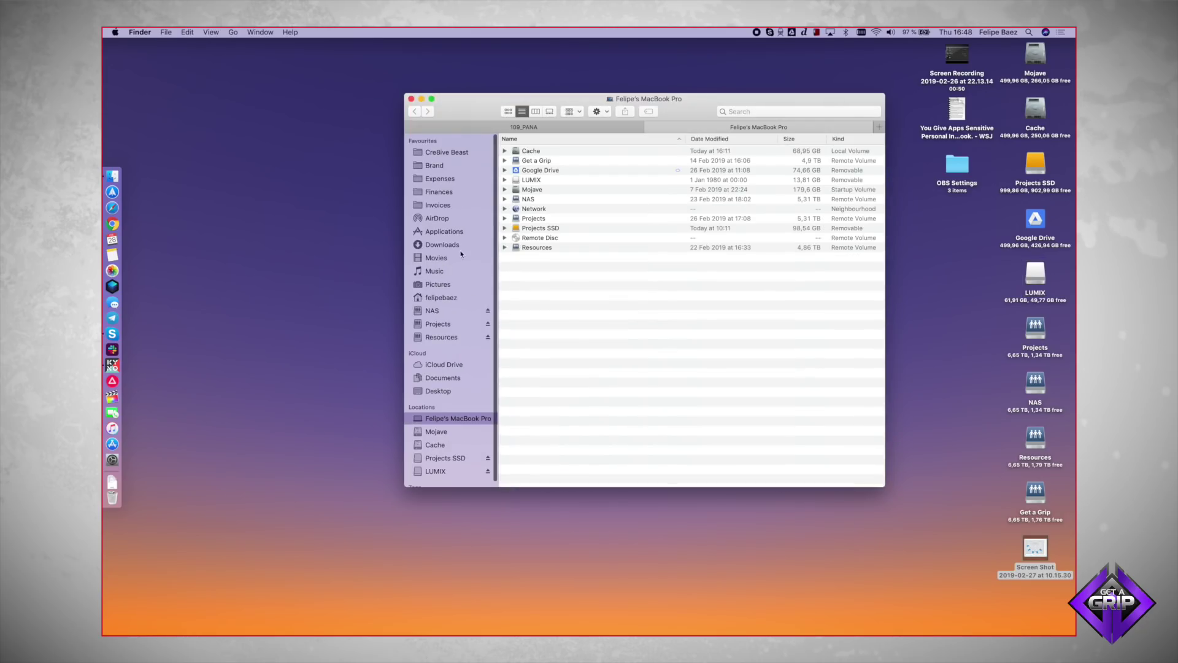
left_click(439, 391)
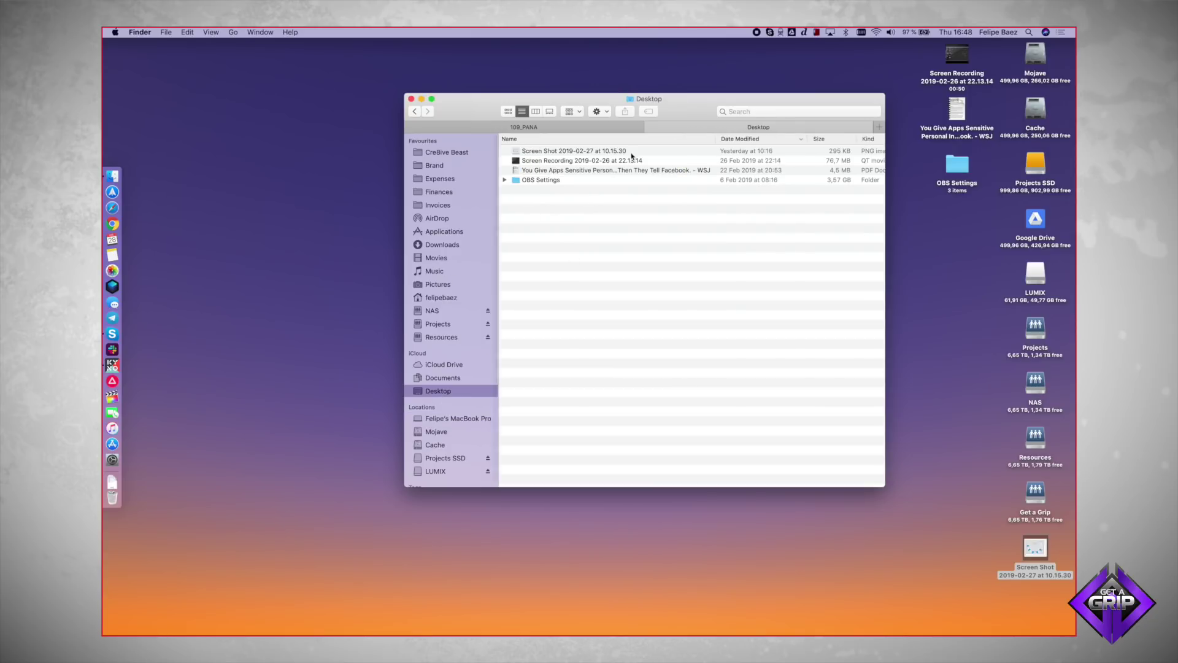
Step: Rename the file "Screen Shot 2019-02-27 at 10.15.30" in the Desktop folder to "Screenshot"
left_click(732, 152)
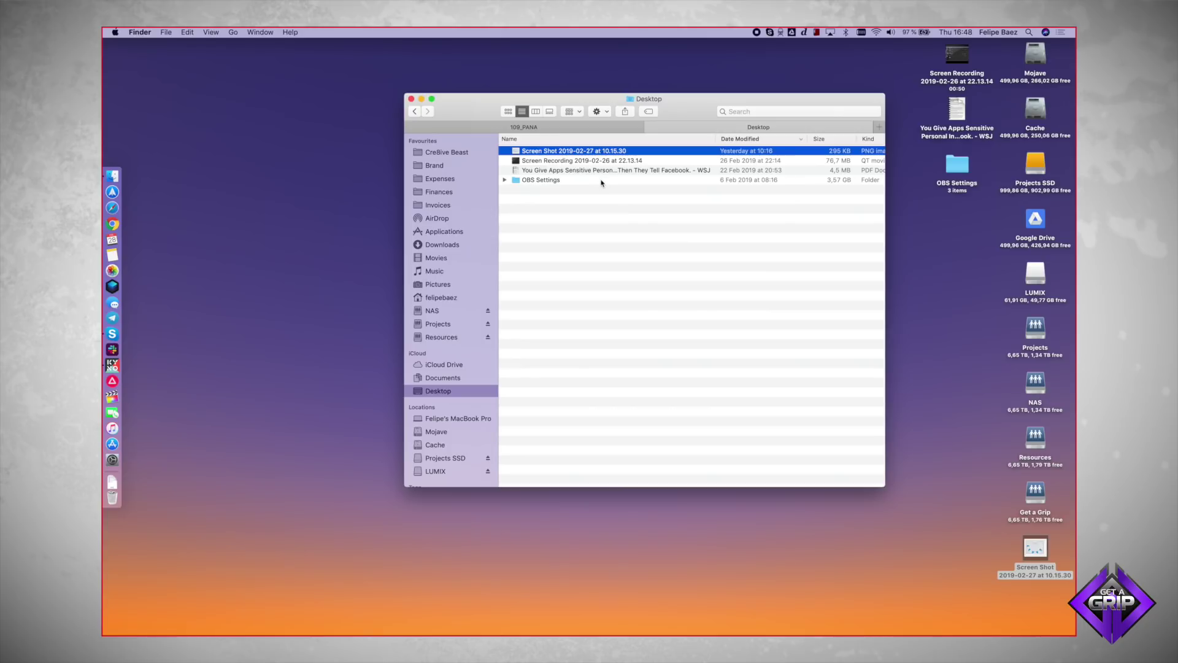
key("Return")
type("Screensho")
type("t")
key("Return")
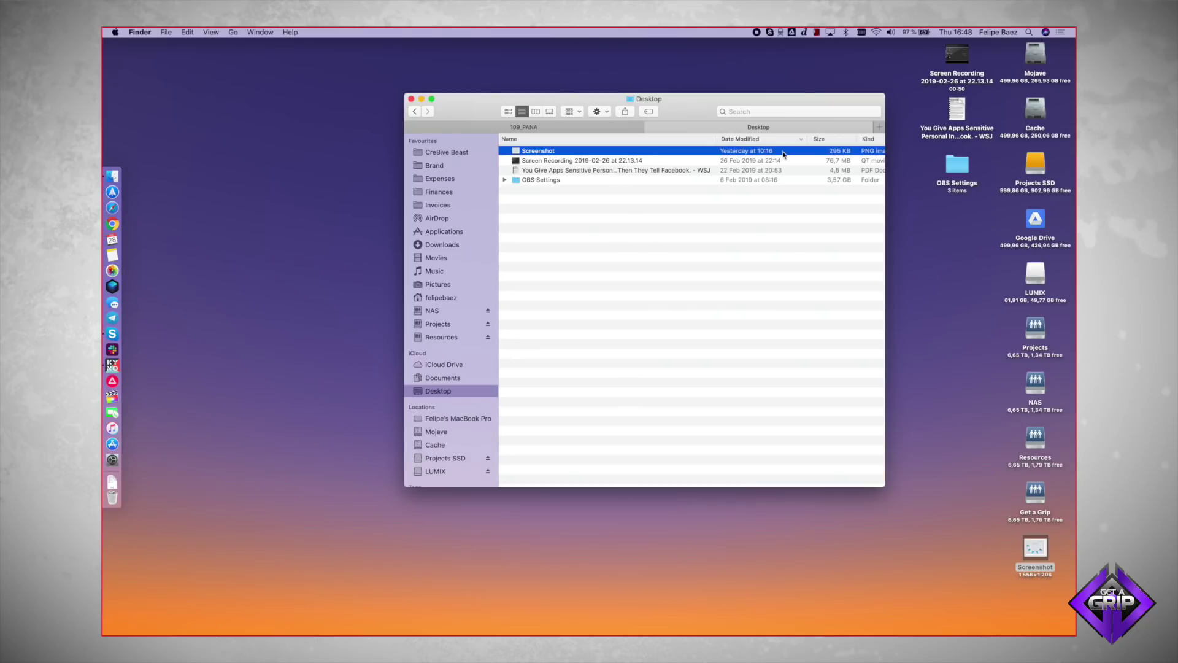
Step: Return from Finder to Kyno and add the Reel, Scene and Shot columns to the clip list
left_click(610, 127)
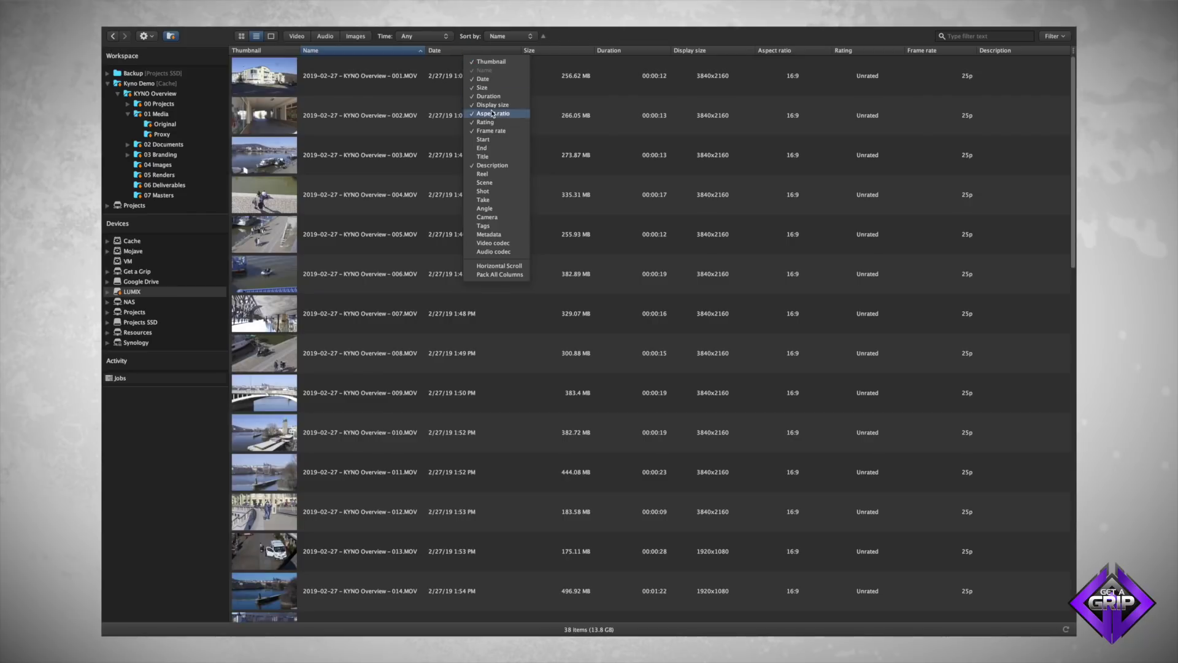
left_click(486, 175)
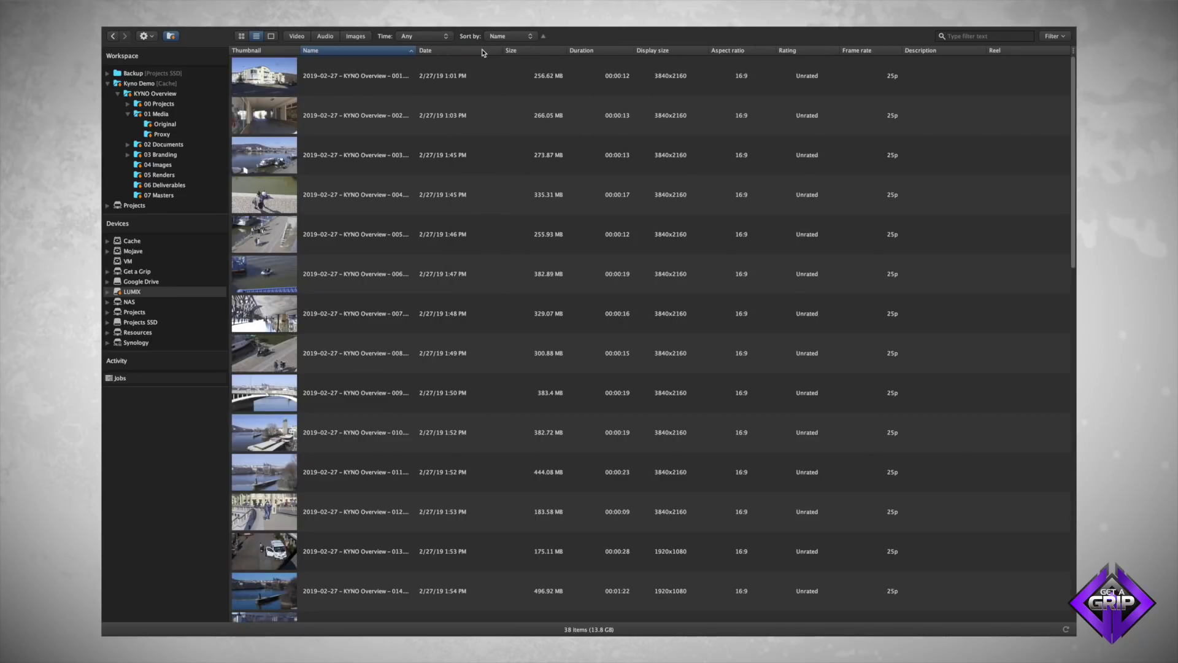
right_click(484, 53)
left_click(511, 178)
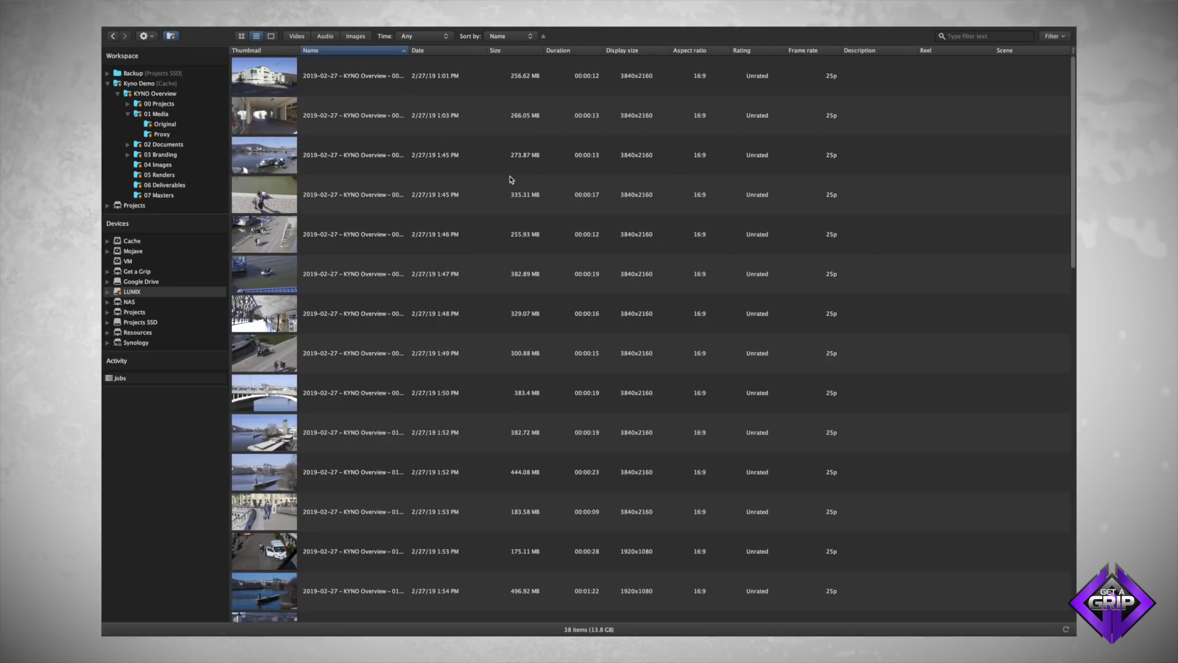
right_click(473, 57)
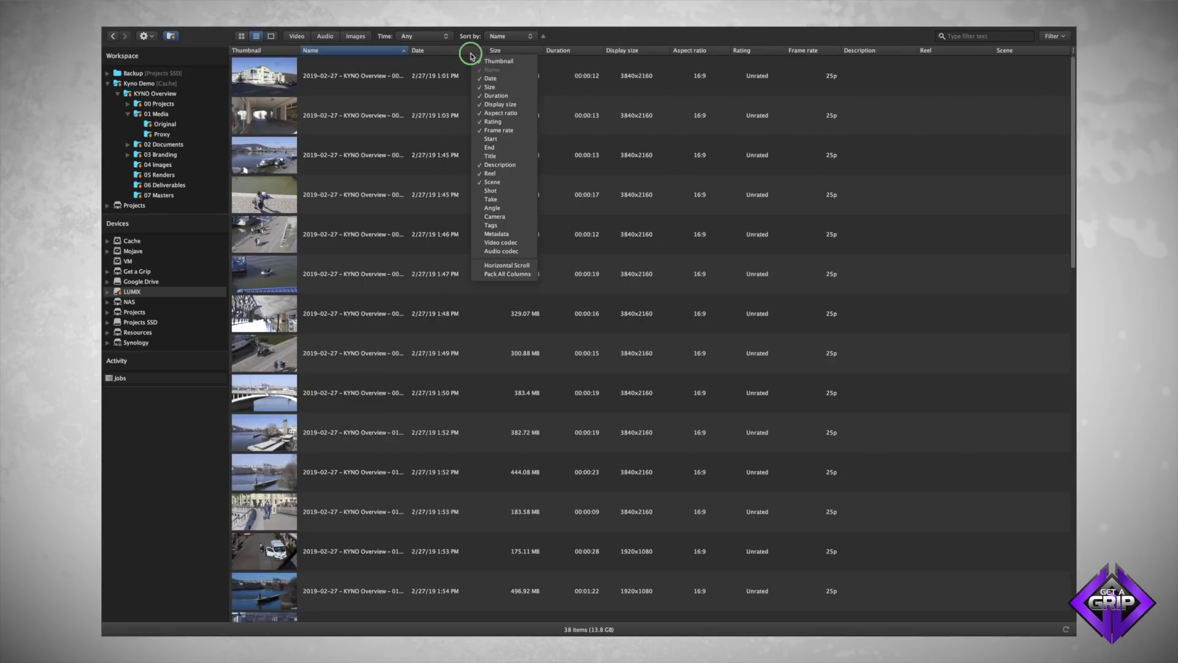
left_click(502, 192)
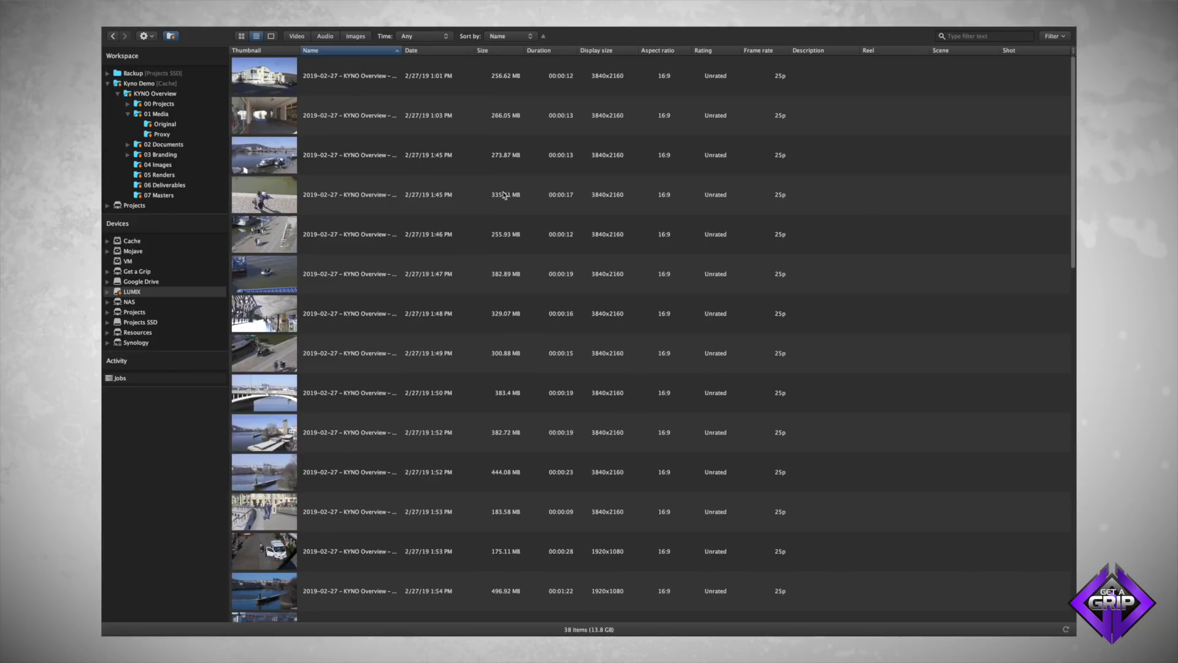
Step: Add the Angle, Take and Tags columns to the clip list
right_click(452, 56)
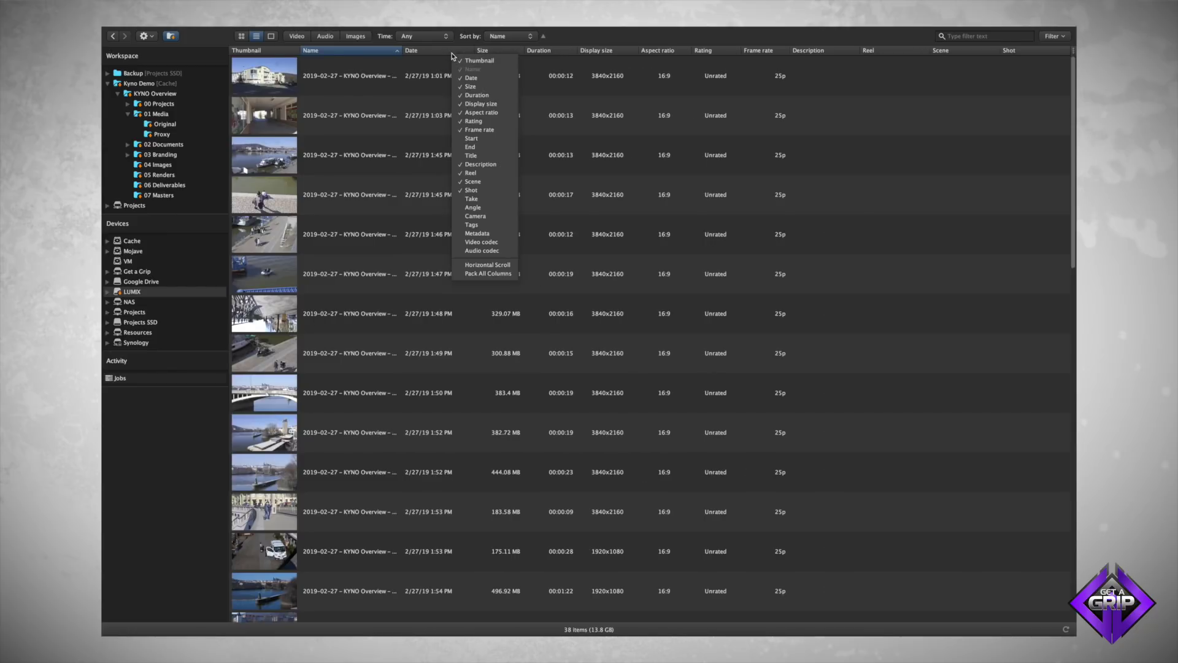
left_click(485, 209)
right_click(448, 53)
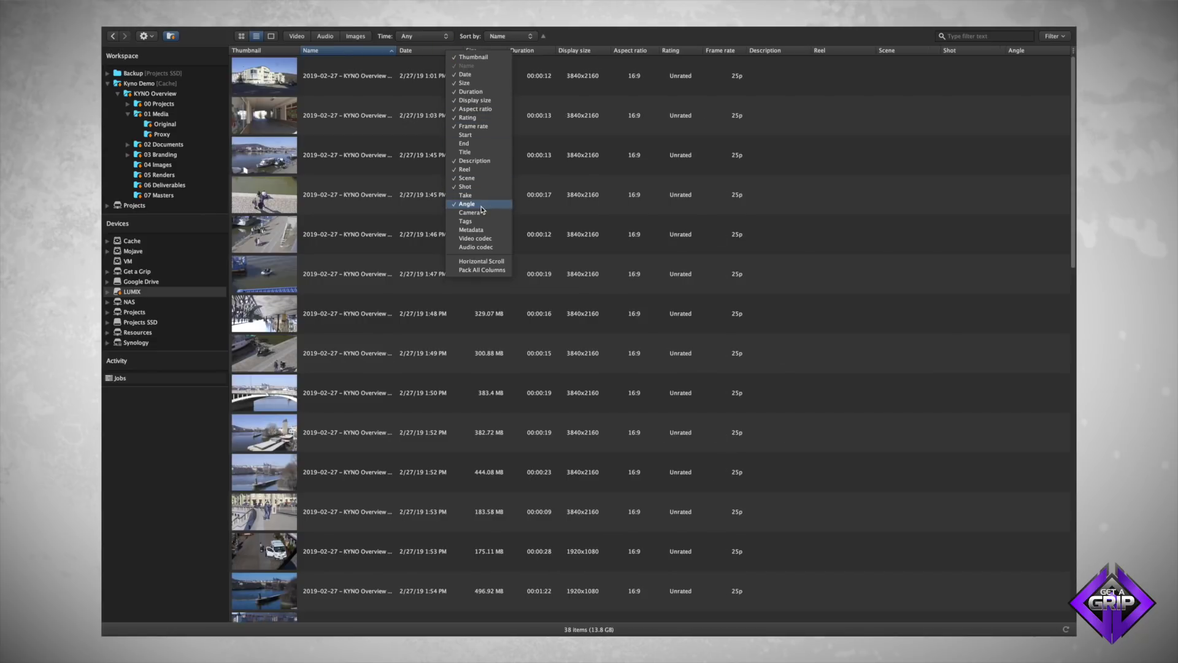
left_click(482, 196)
right_click(448, 53)
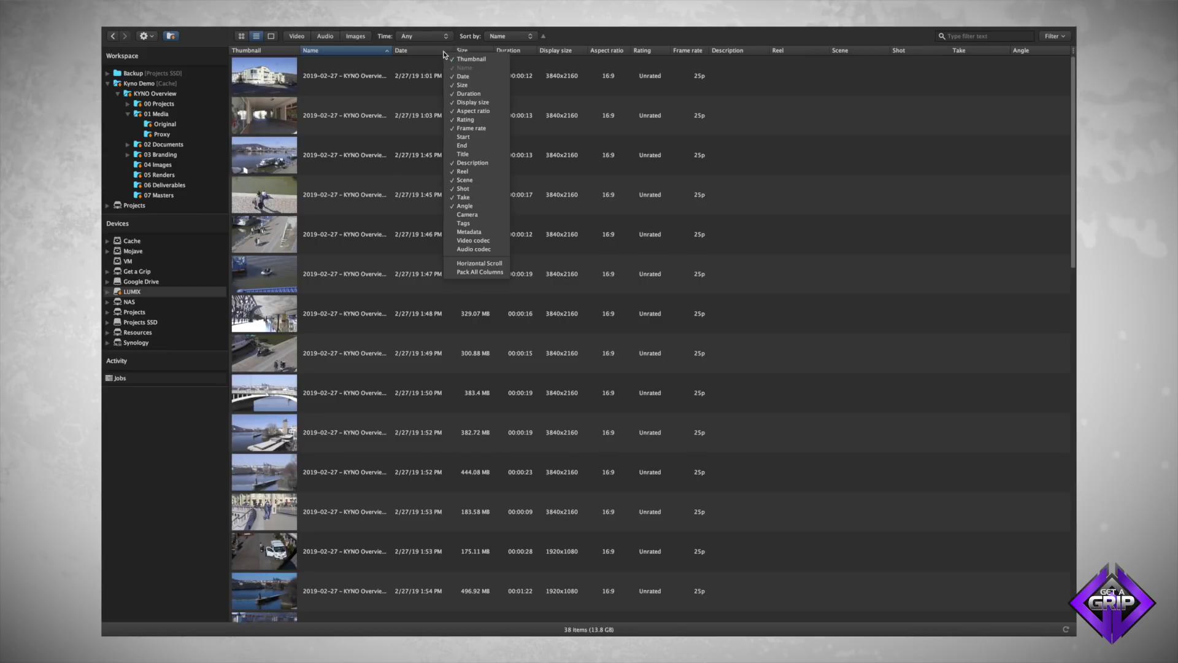
left_click(473, 225)
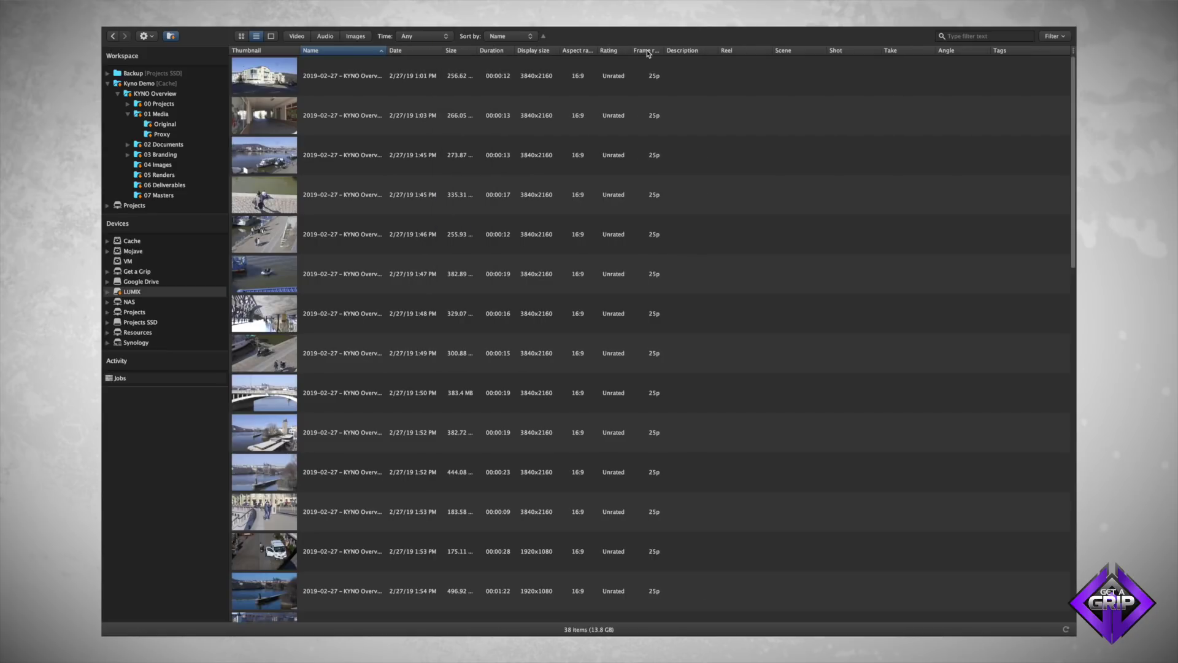
Step: Hide the Rating, Aspect ratio and Duration columns from the clip list
right_click(612, 53)
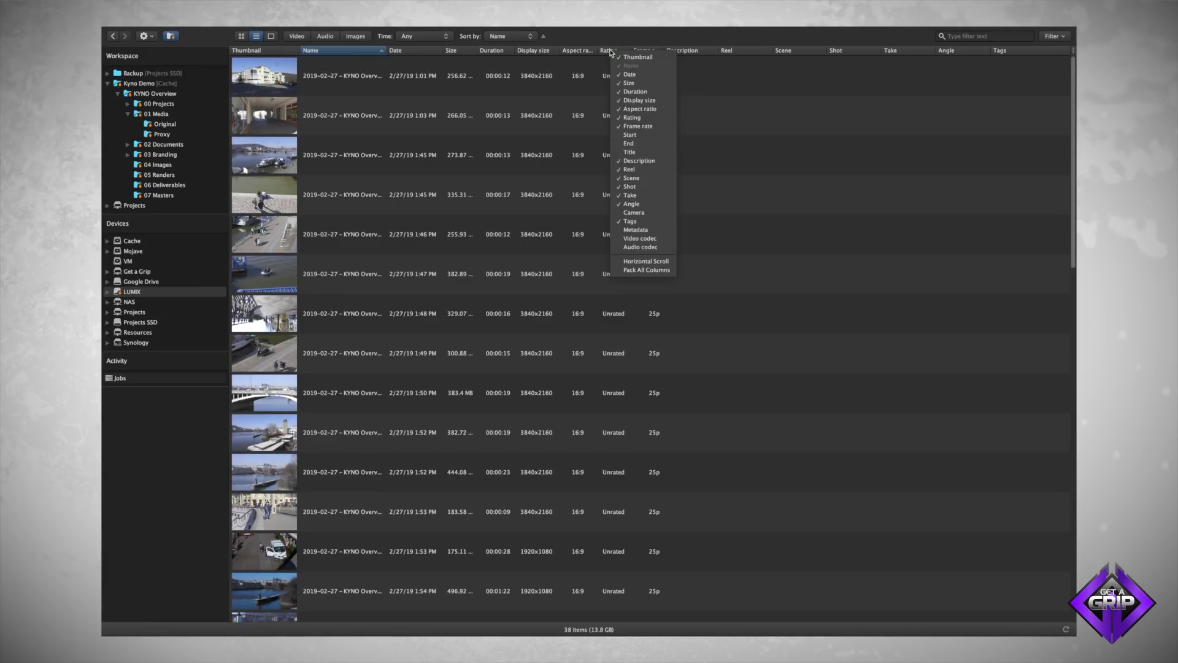
left_click(660, 117)
right_click(592, 54)
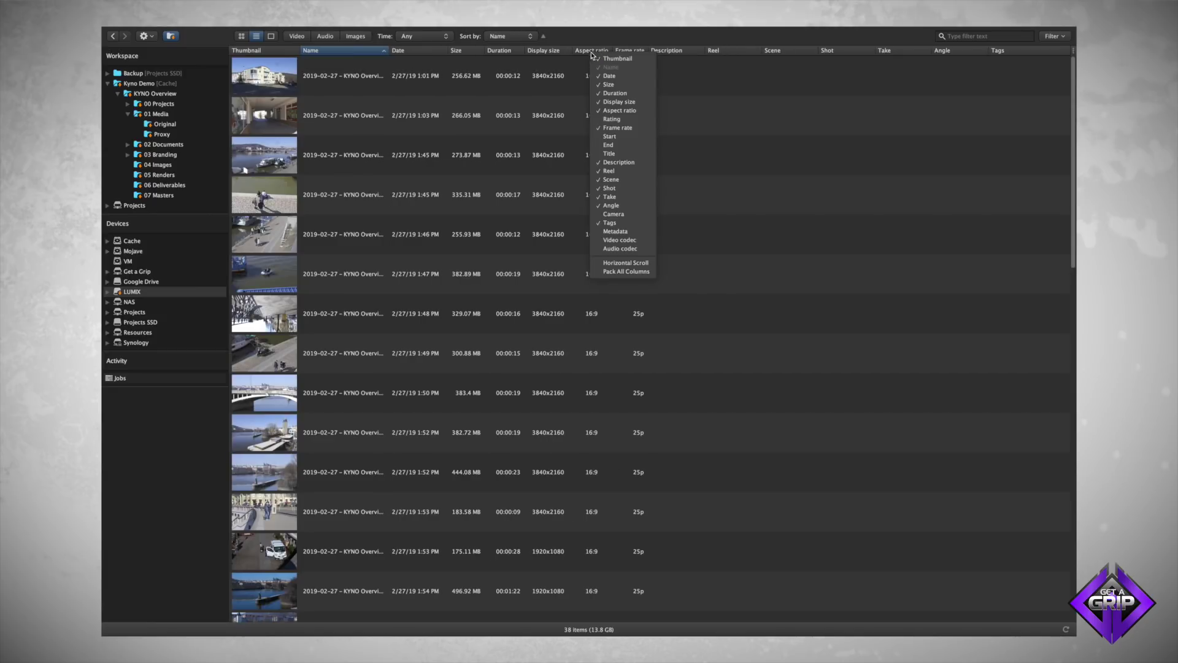
left_click(620, 111)
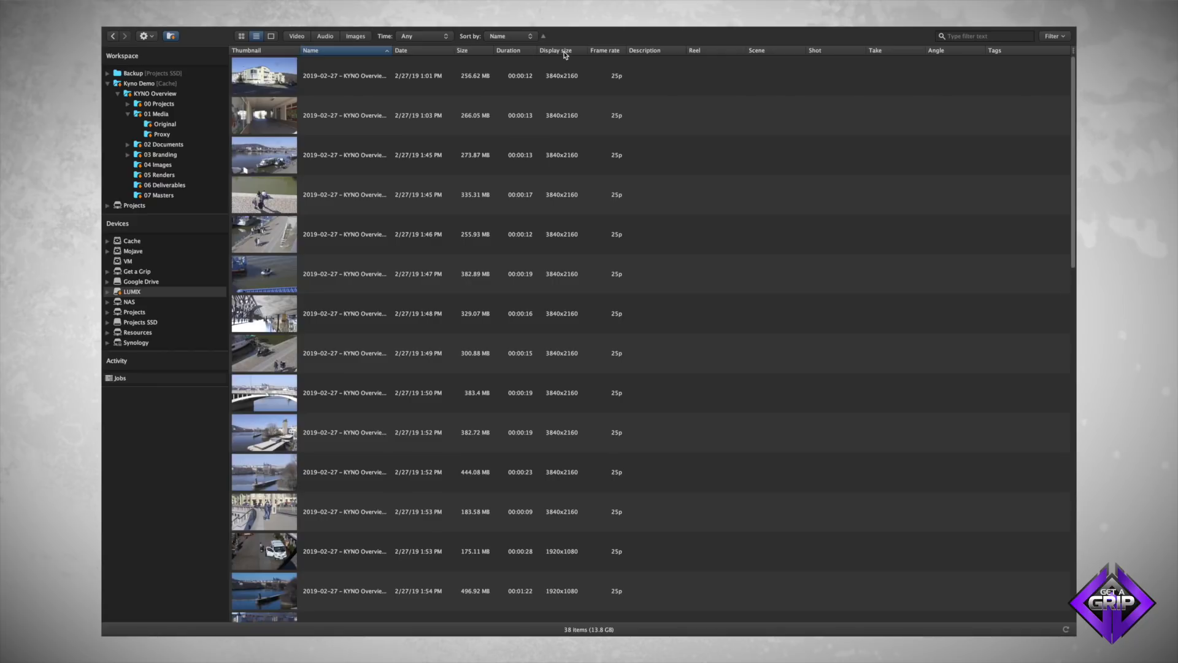
right_click(517, 54)
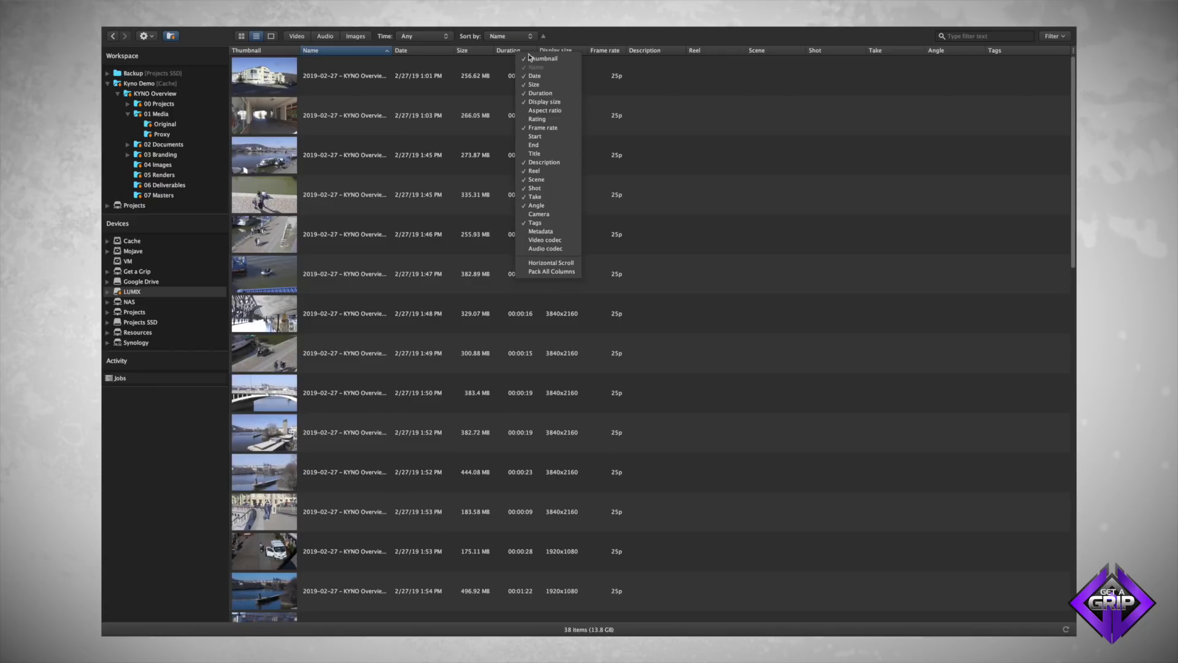
left_click(563, 97)
Step: Reorder the columns so Description, Reel, Scene, Shot, Take, Angle and Tags directly follow Name, ahead of Date
left_click_drag(639, 51, 405, 51)
left_click_drag(679, 53, 472, 38)
left_click_drag(773, 55, 591, 47)
left_click_drag(824, 55, 619, 55)
left_click_drag(888, 52, 729, 54)
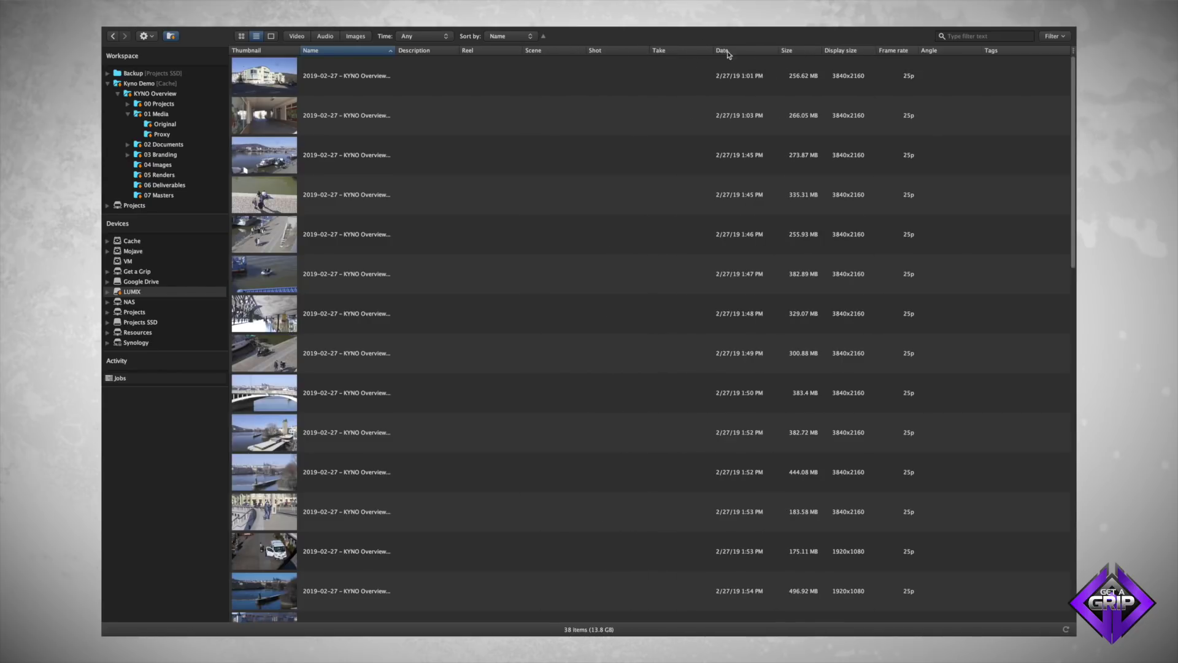
left_click_drag(968, 56, 761, 55)
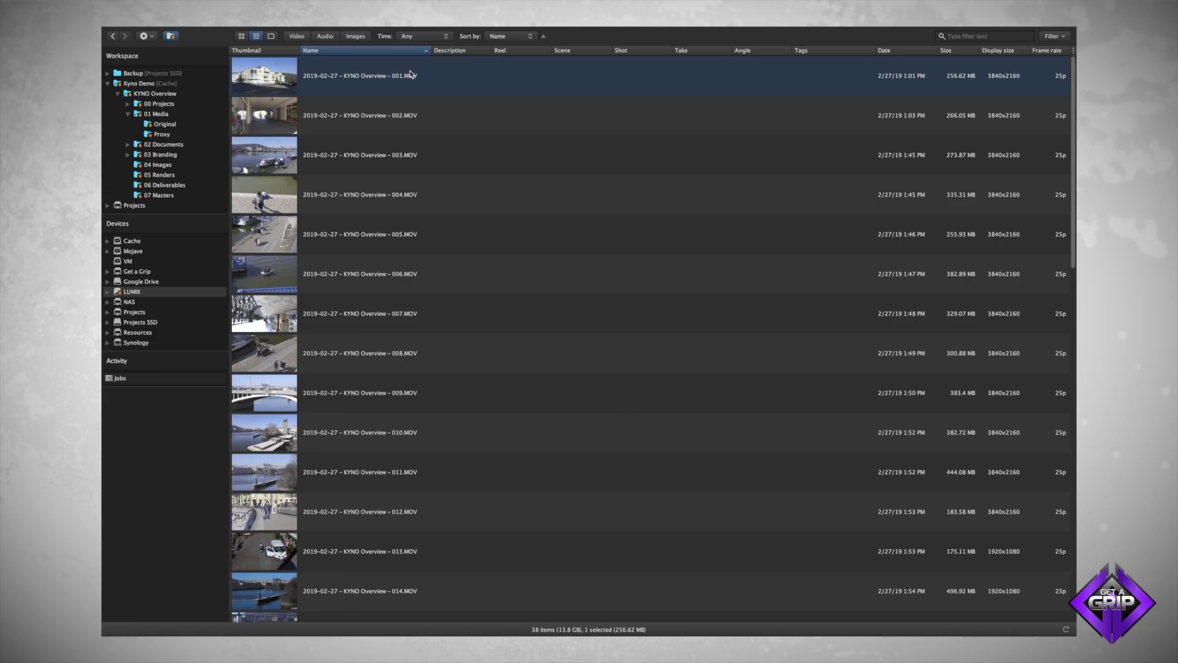
Step: Open the metadata preset manager and reposition its window over the clip list
key("Return")
mouse_move(272, 30)
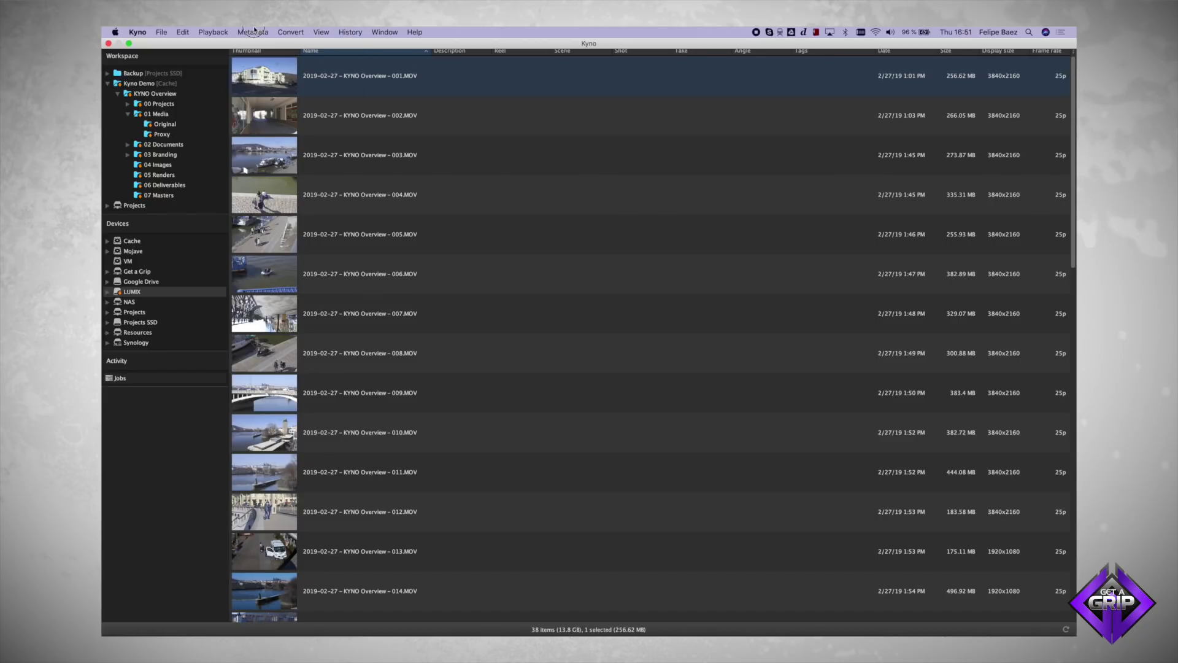
left_click(254, 31)
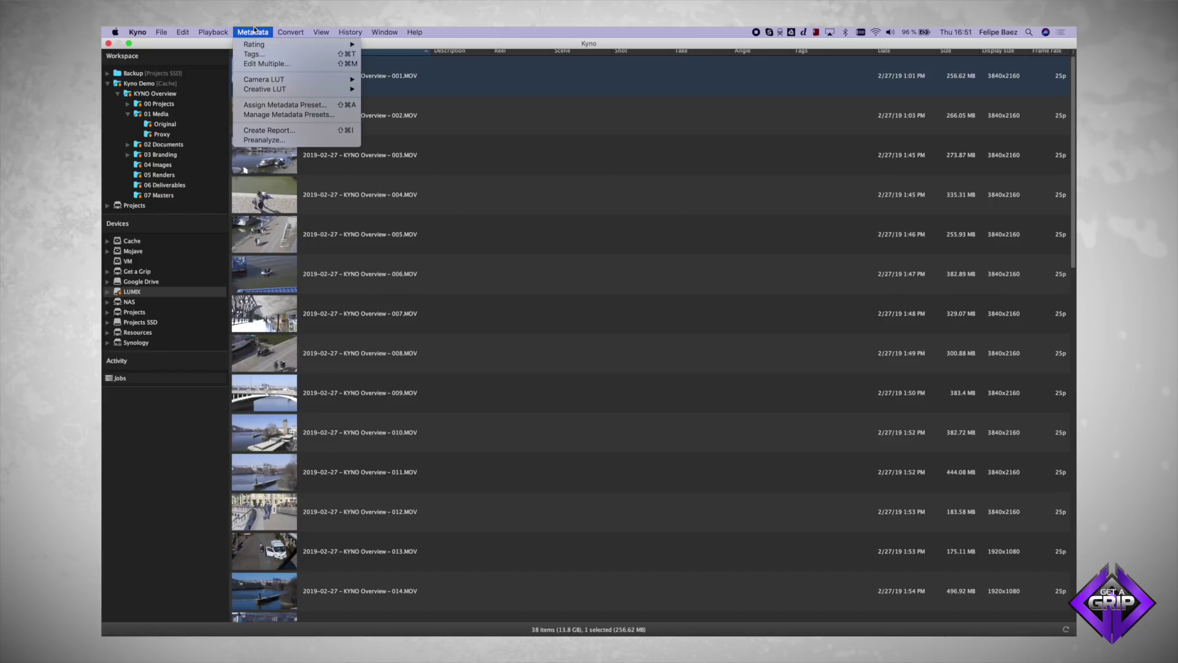
left_click(282, 116)
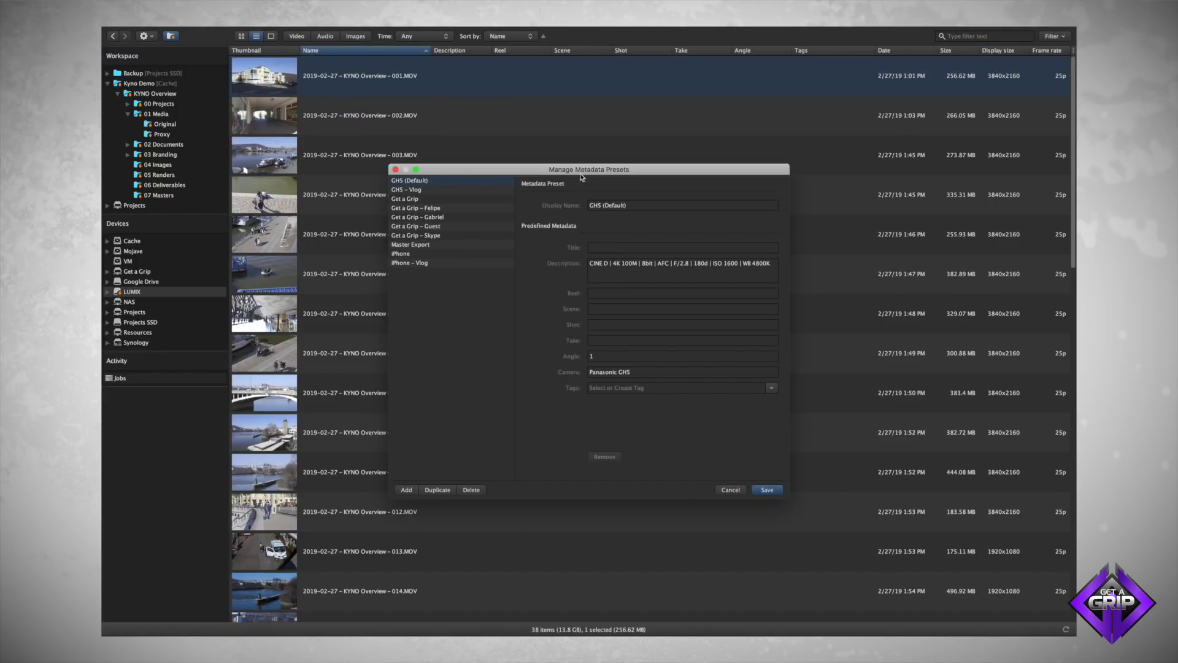
left_click_drag(493, 171, 498, 65)
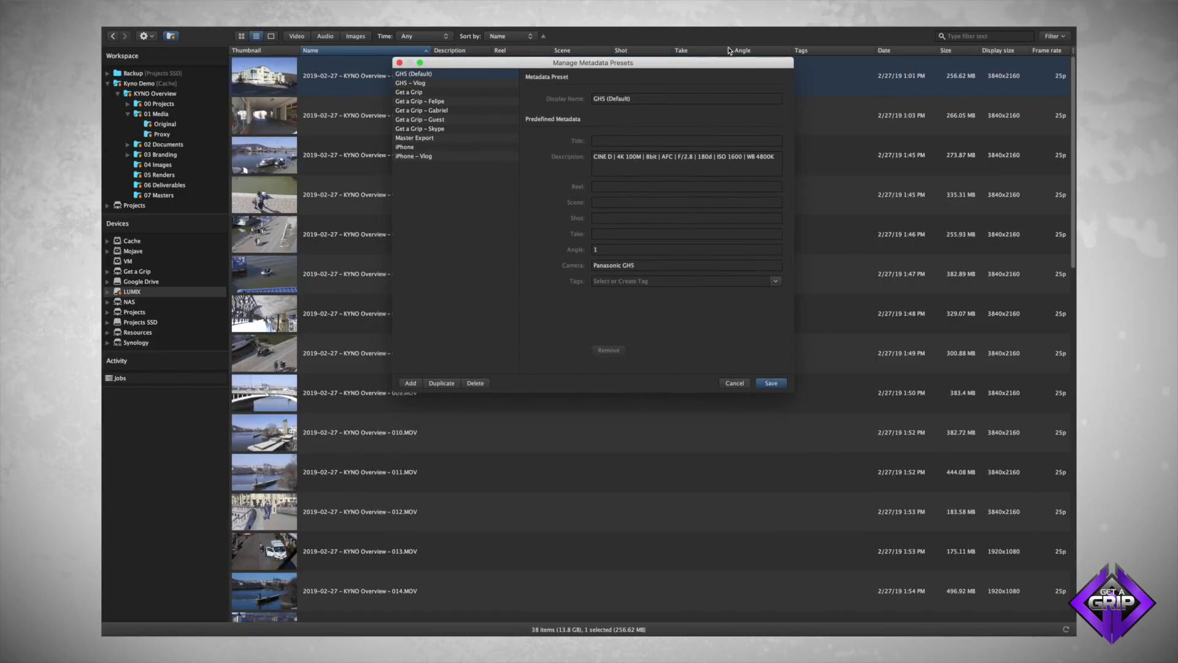
left_click_drag(712, 65, 739, 94)
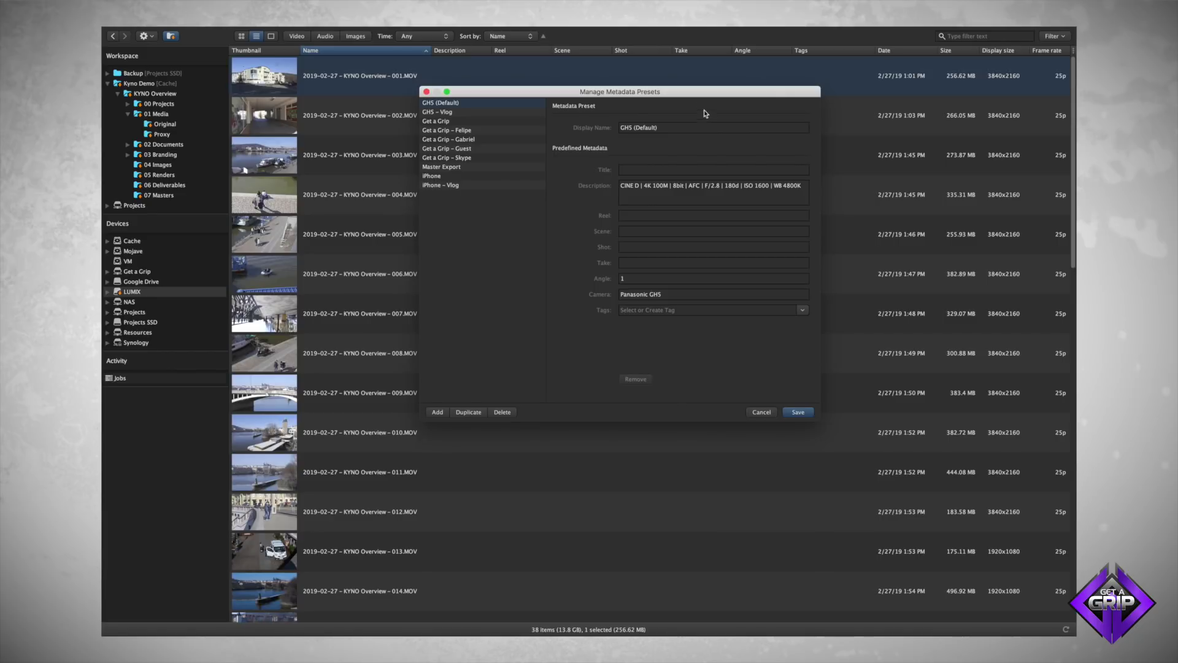
Step: Examine the Scene, Shot, Take, Angle and Camera fields of the host's Get a Grip metadata preset
left_click(480, 131)
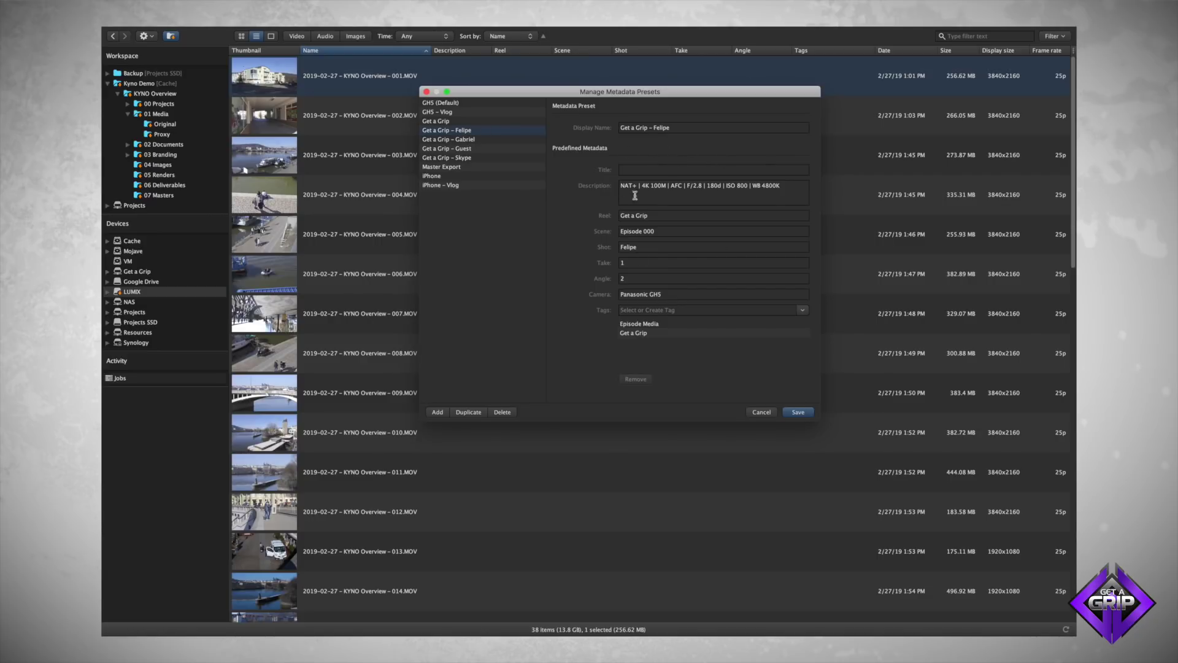
left_click(668, 232)
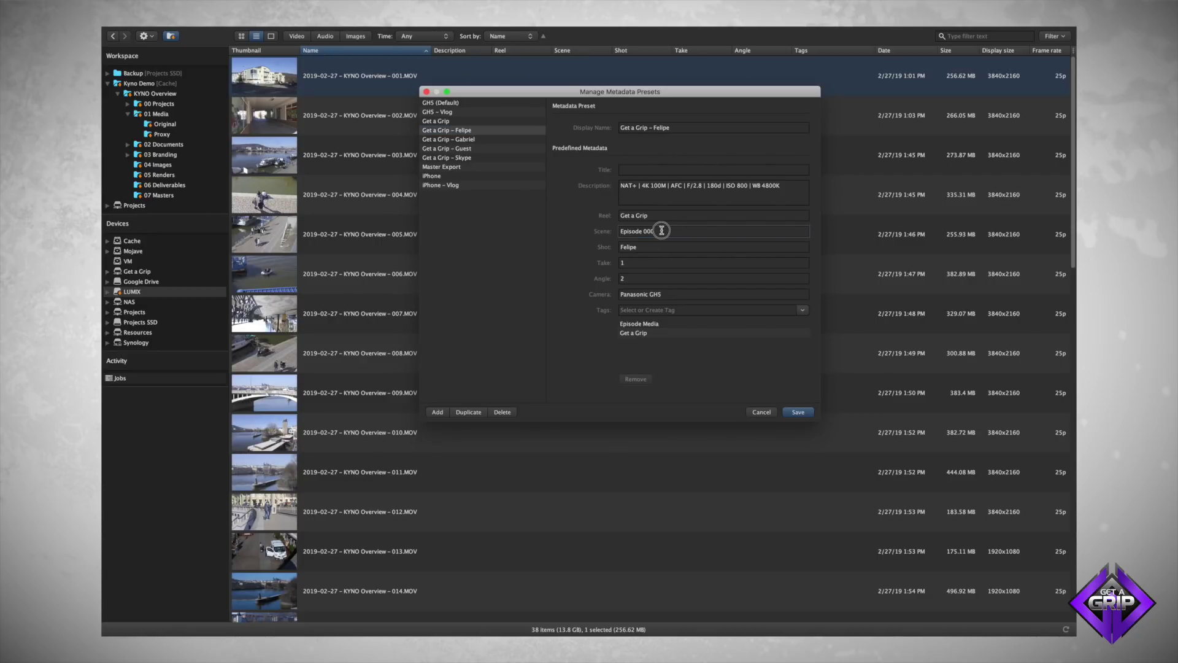
key("Tab")
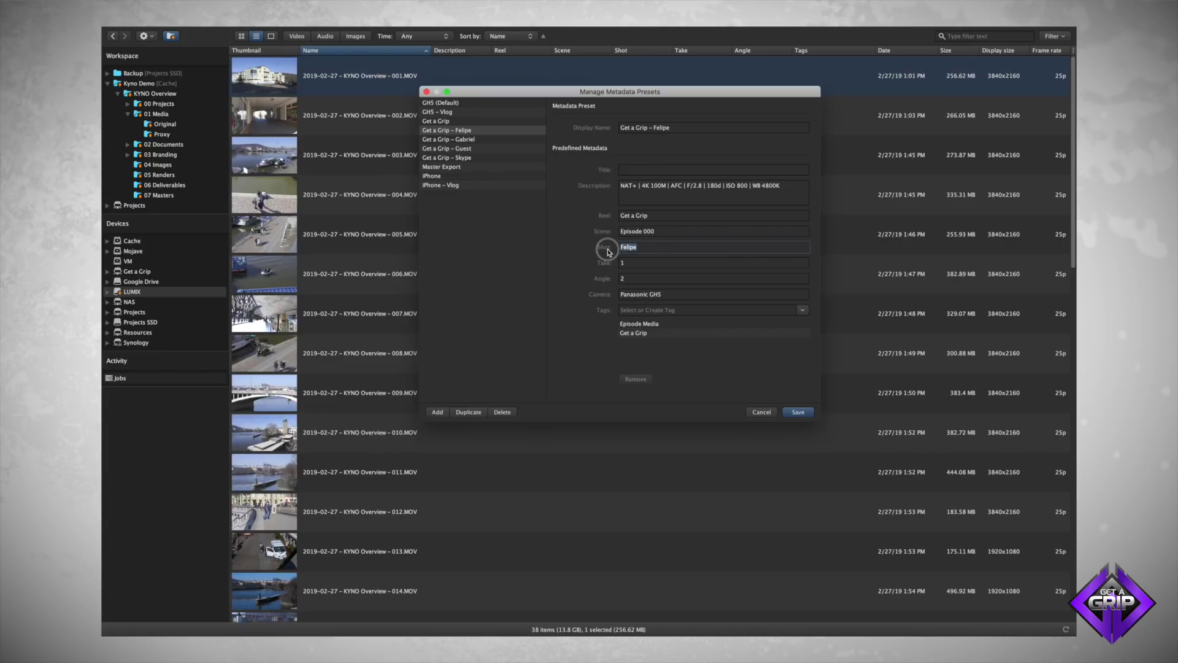
left_click(644, 265)
key("Tab")
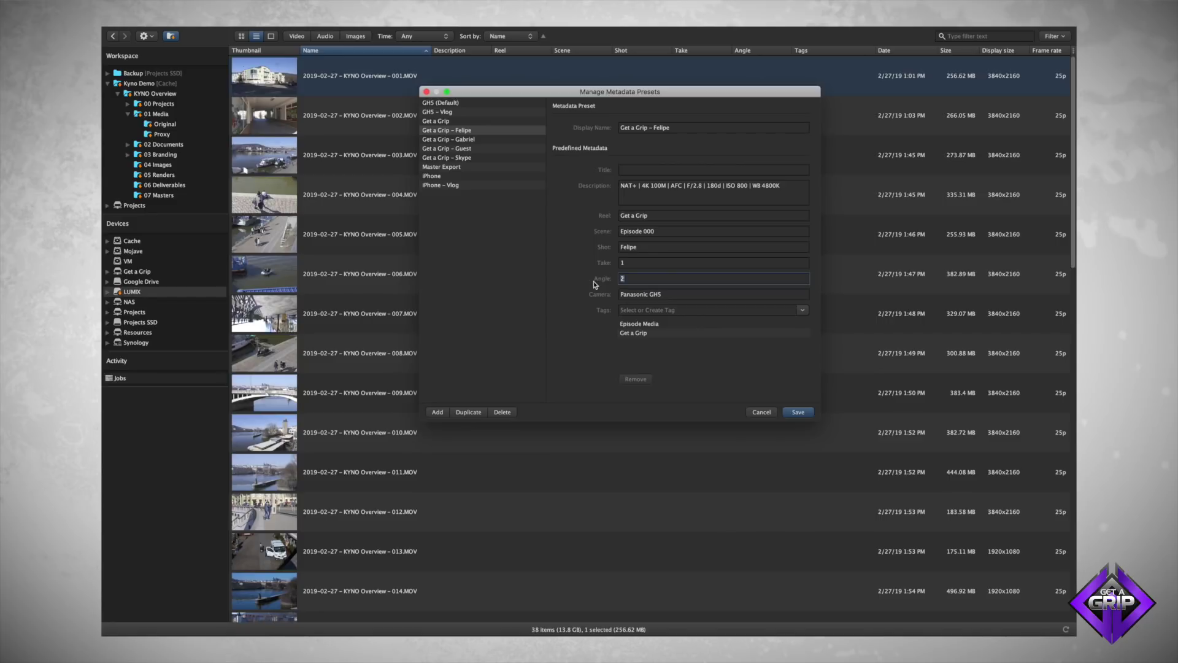
left_click(693, 294)
key("super+a")
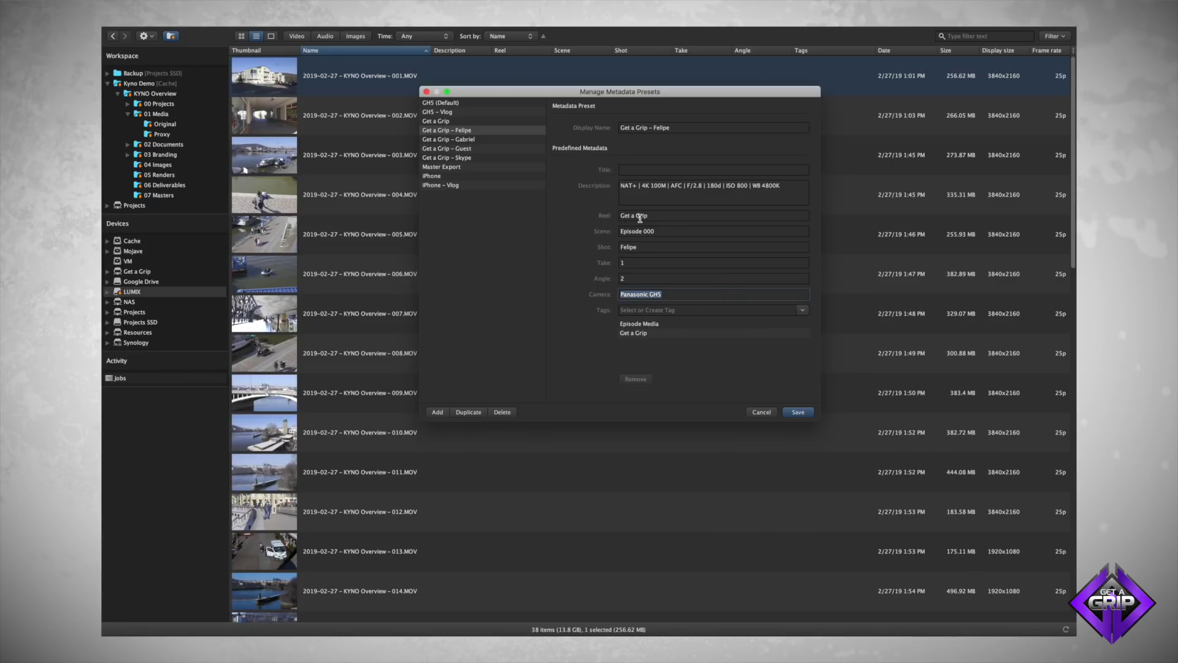
Step: Examine the Description, Angle and Camera fields of the GH5 (Default) preset and close the preset manager without saving
left_click(470, 105)
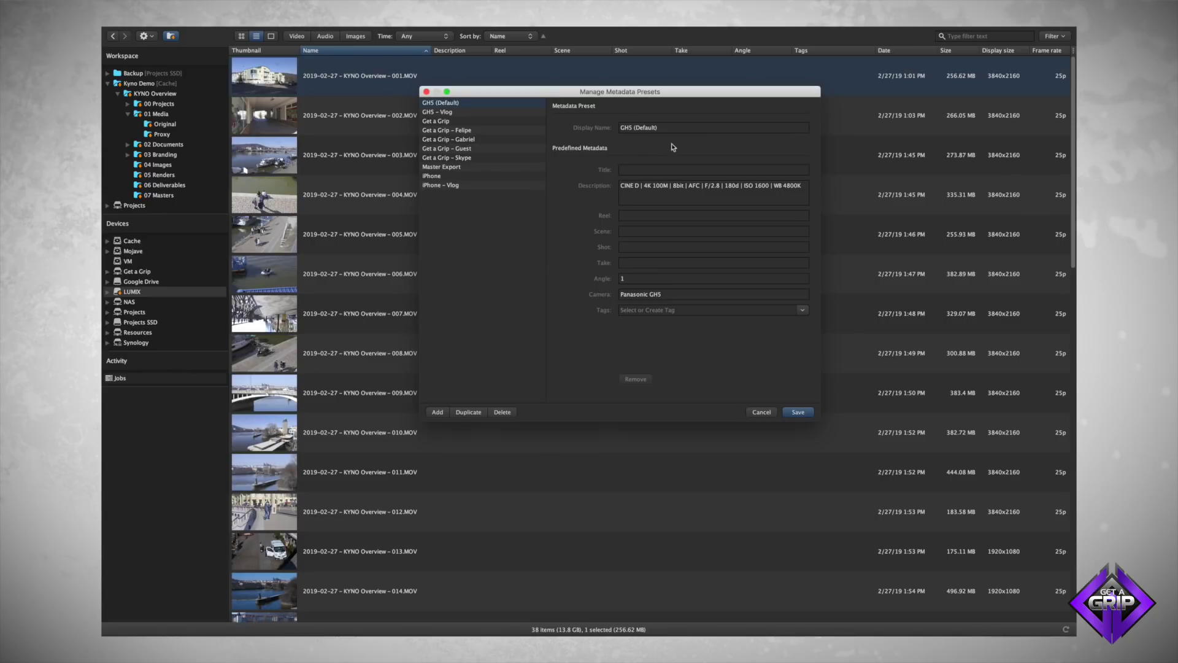
left_click(620, 190)
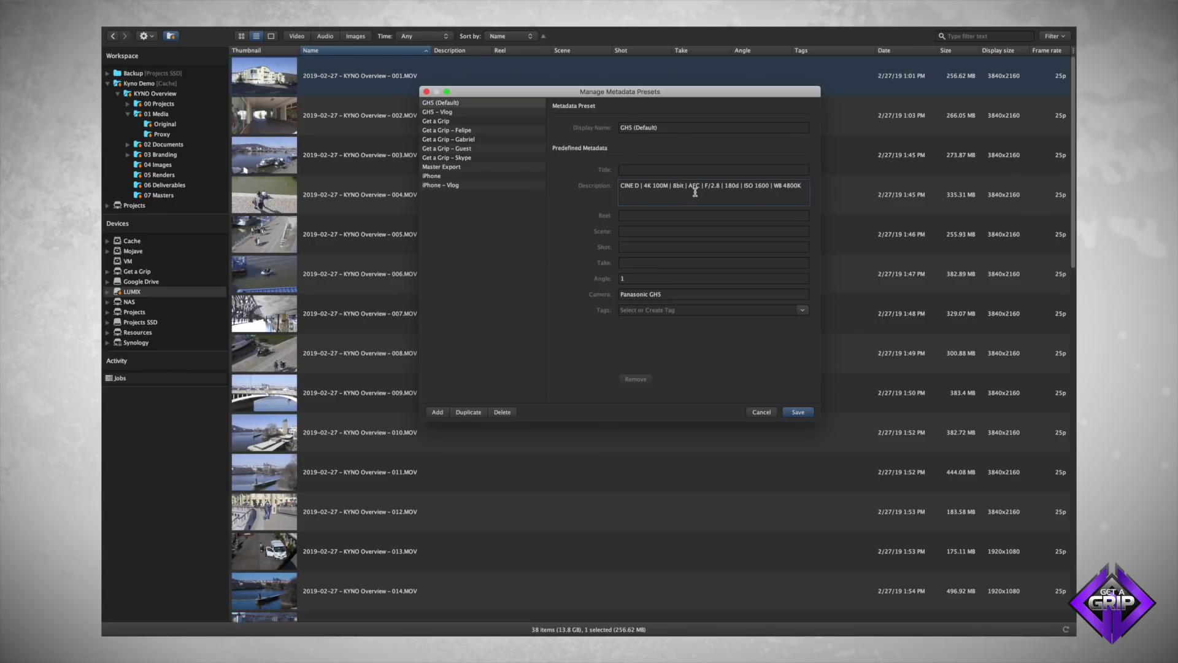
left_click(637, 277)
key("Tab")
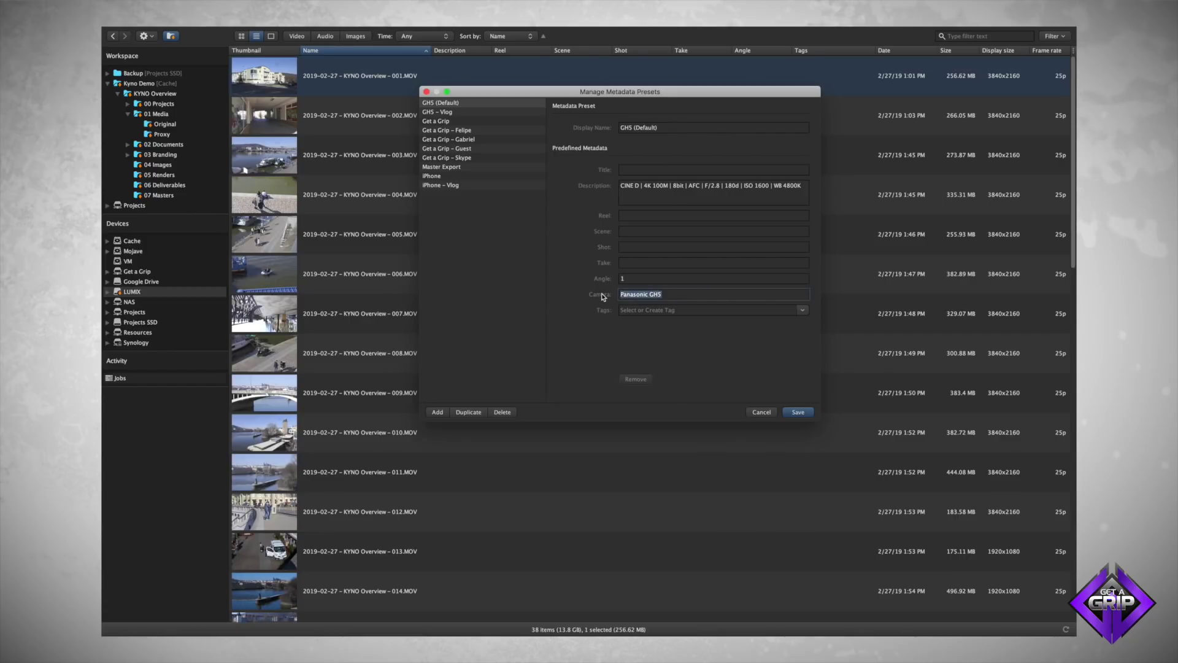
left_click(762, 412)
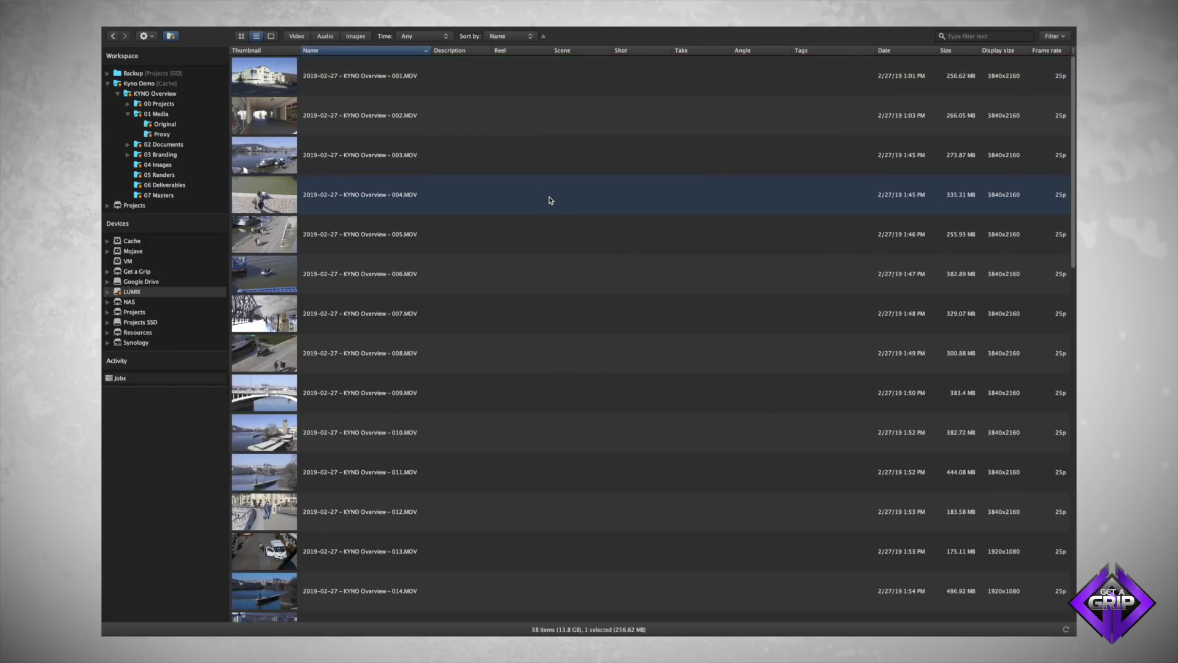
Step: Assign the GH5 (Default) metadata preset to all clips on the LUMIX card and widen the Description column to fit its text
left_click(454, 115)
key("super+a")
right_click(455, 116)
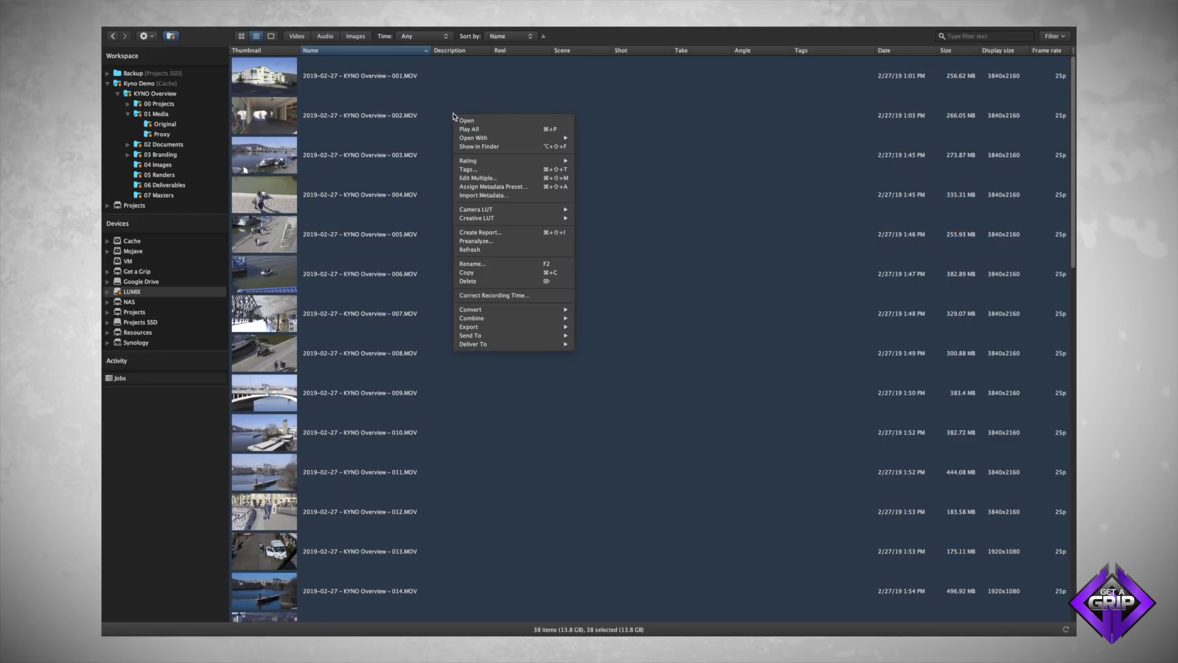
left_click(488, 187)
left_click(580, 327)
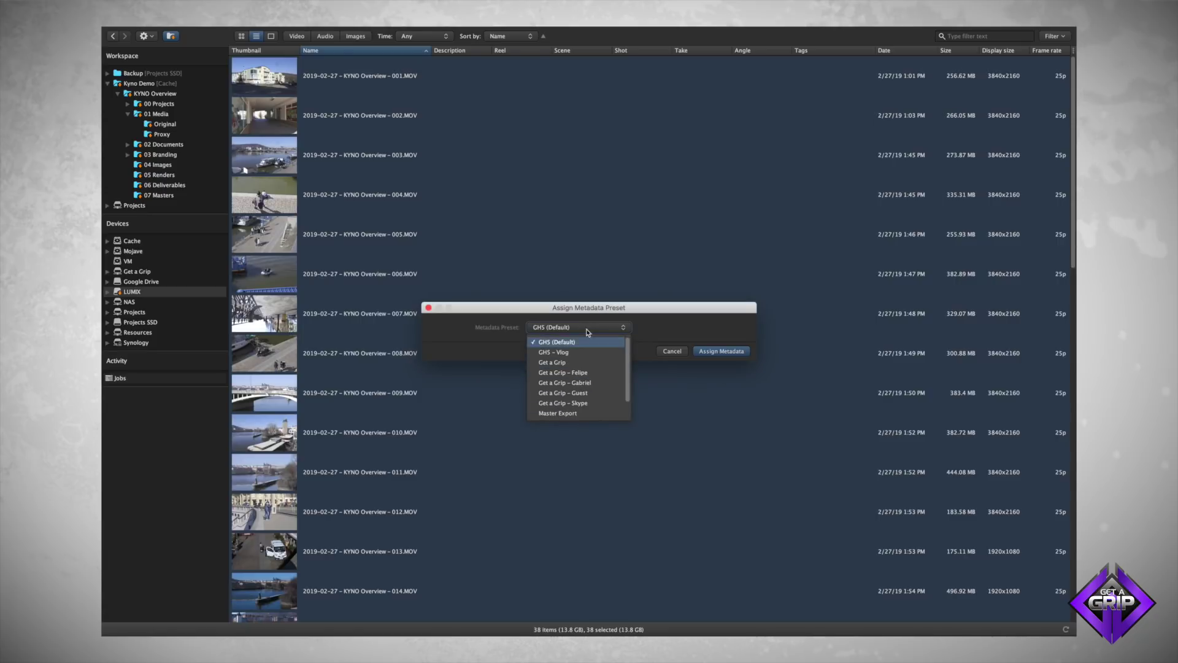
left_click(594, 345)
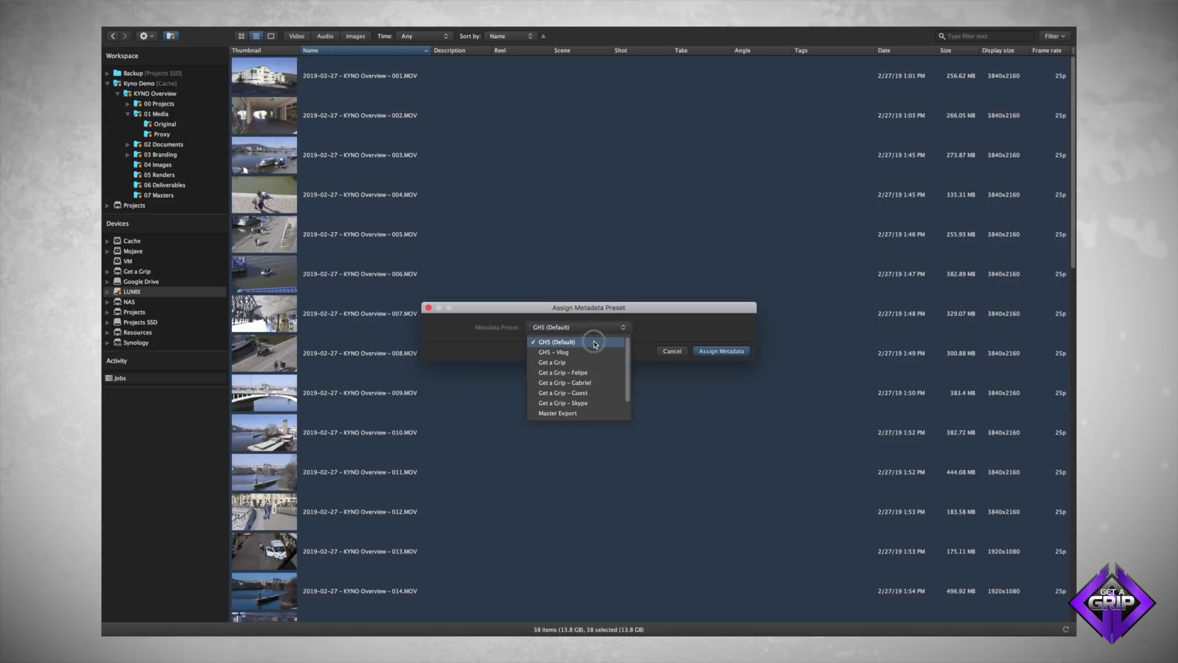
left_click(726, 352)
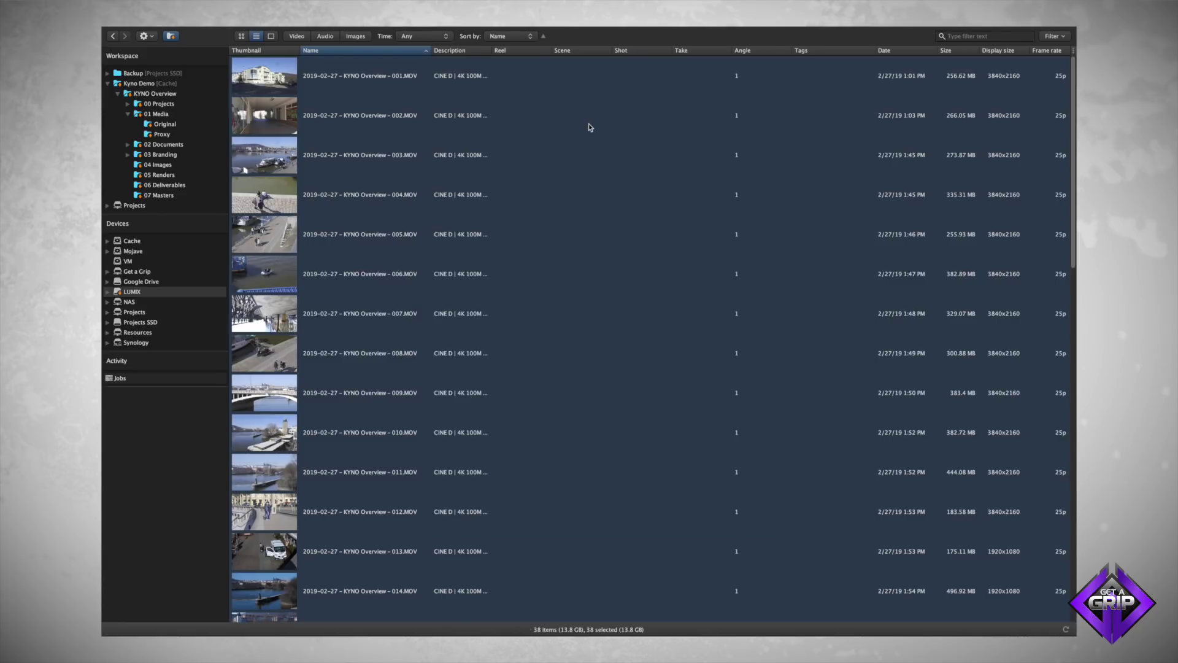
left_click_drag(491, 52, 627, 72)
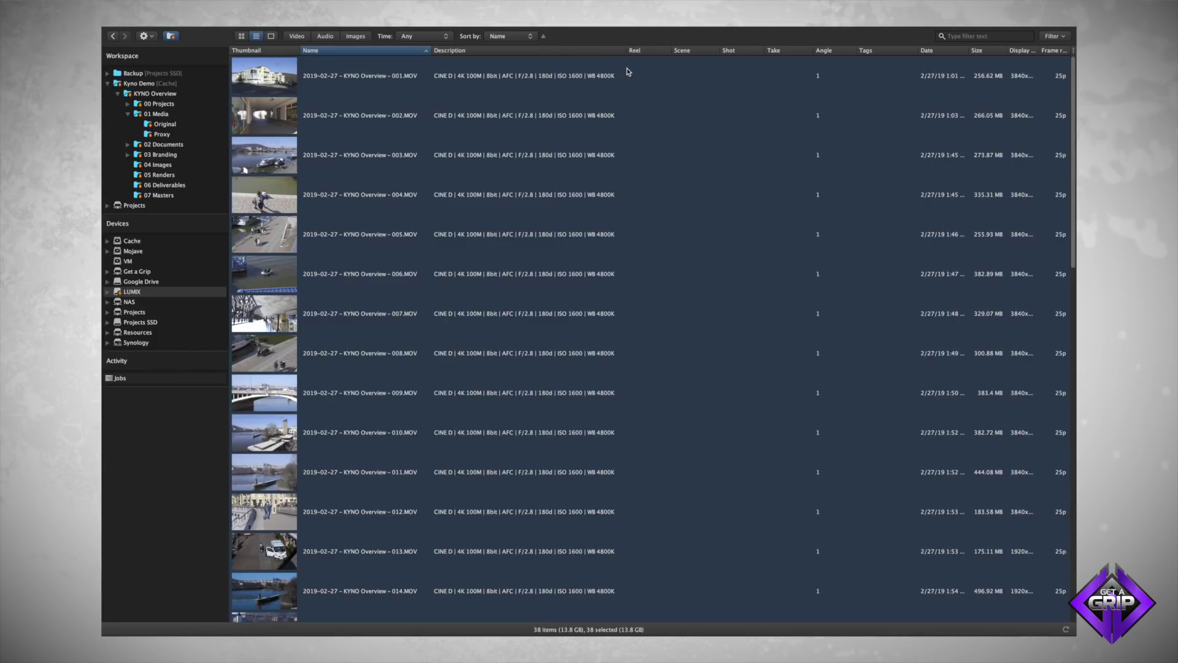
left_click(652, 116)
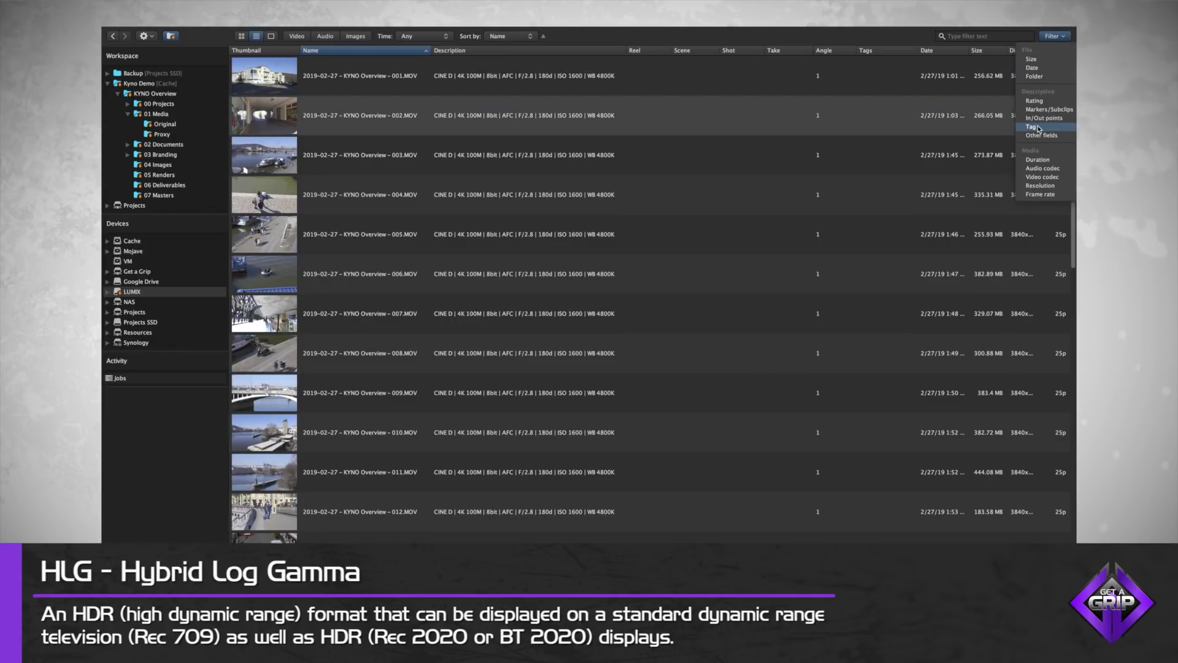
Step: Filter the LUMIX card's clips by resolution to show only those with a 1920x1080 display size
left_click(1038, 185)
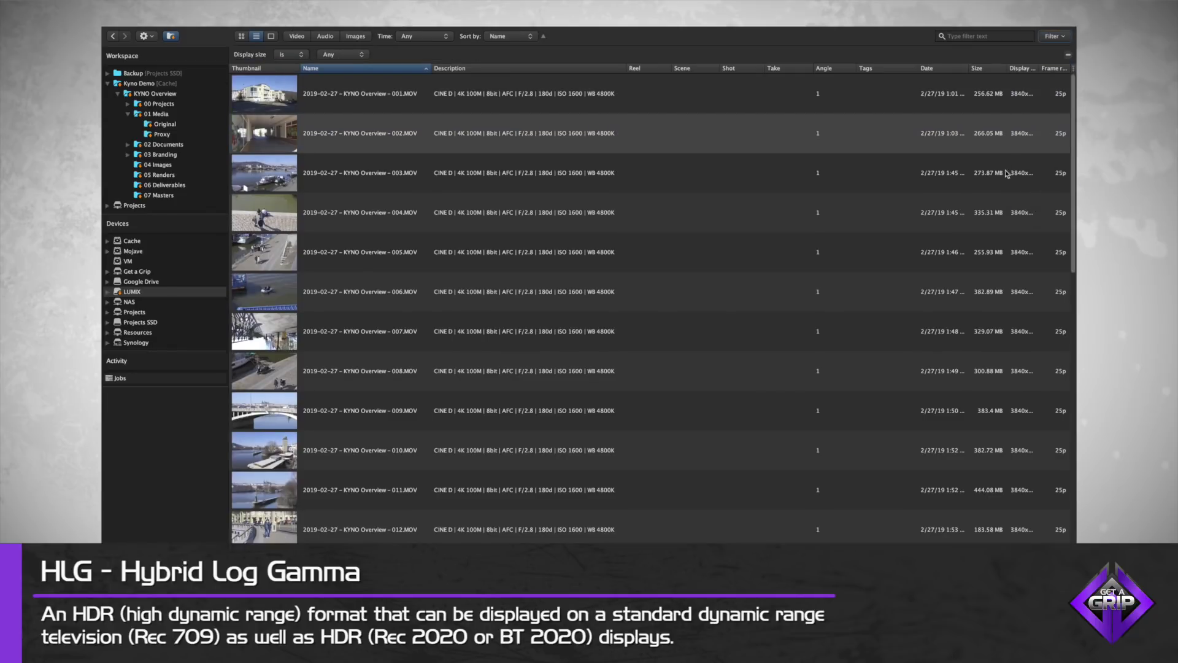
left_click(341, 54)
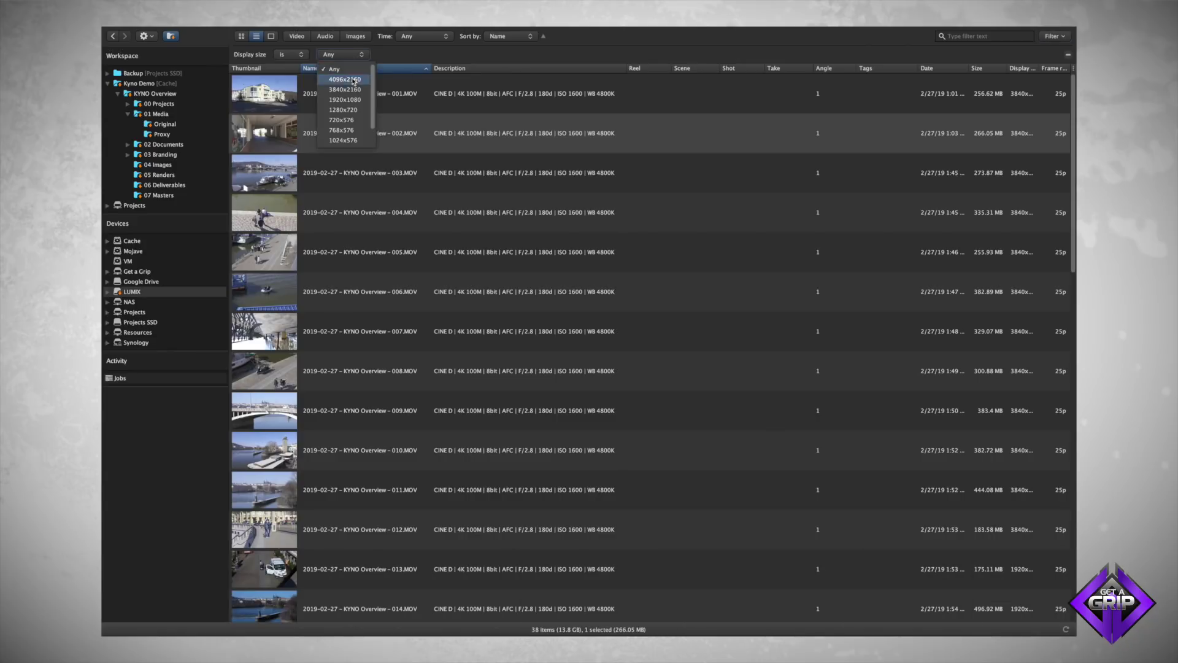
left_click(345, 100)
Step: Edit all the filtered 1920x1080 clips together, changing the start of their Description to "NAT+| 1080p"
left_click(612, 136)
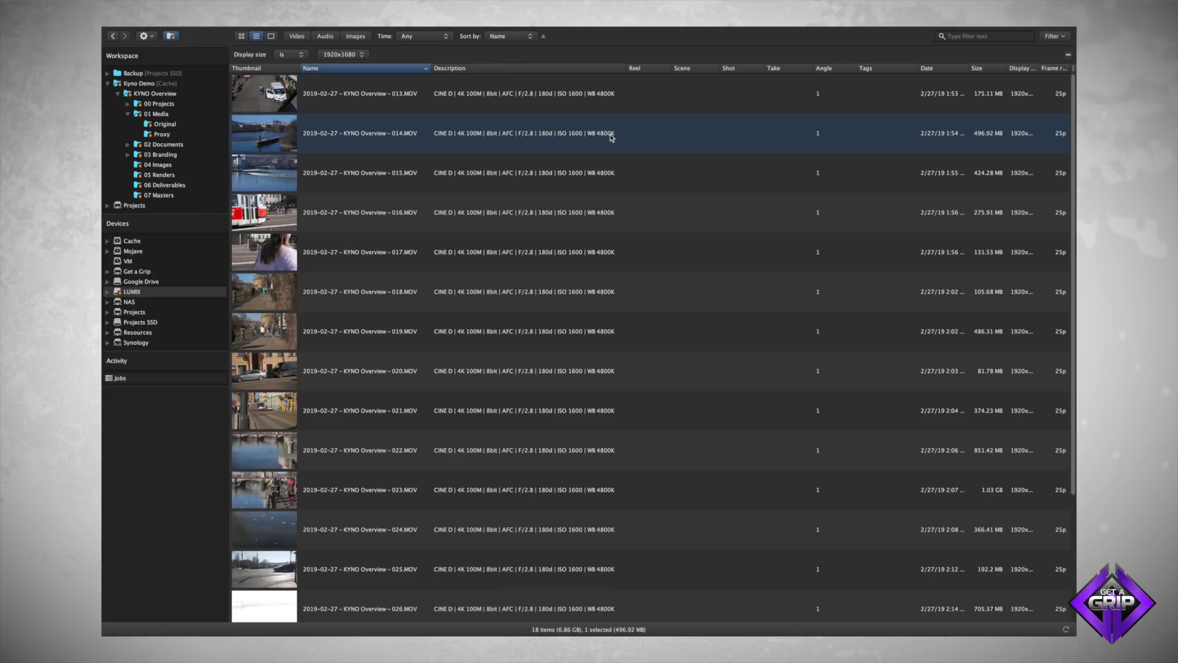
key("ctrl+a")
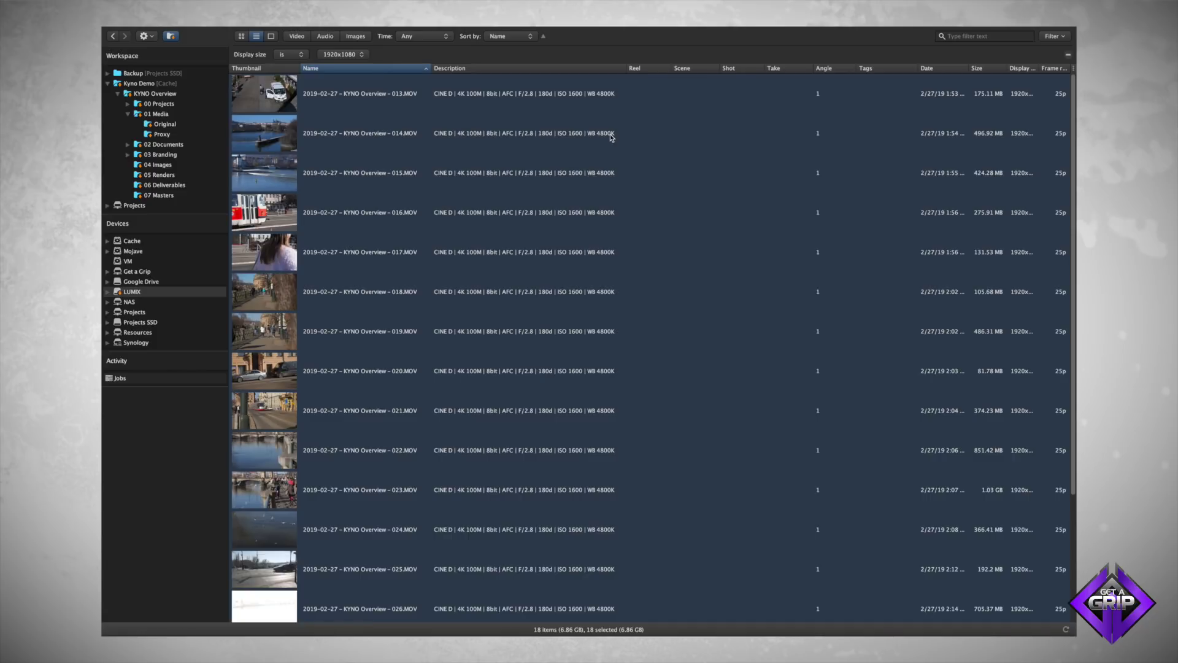
right_click(611, 138)
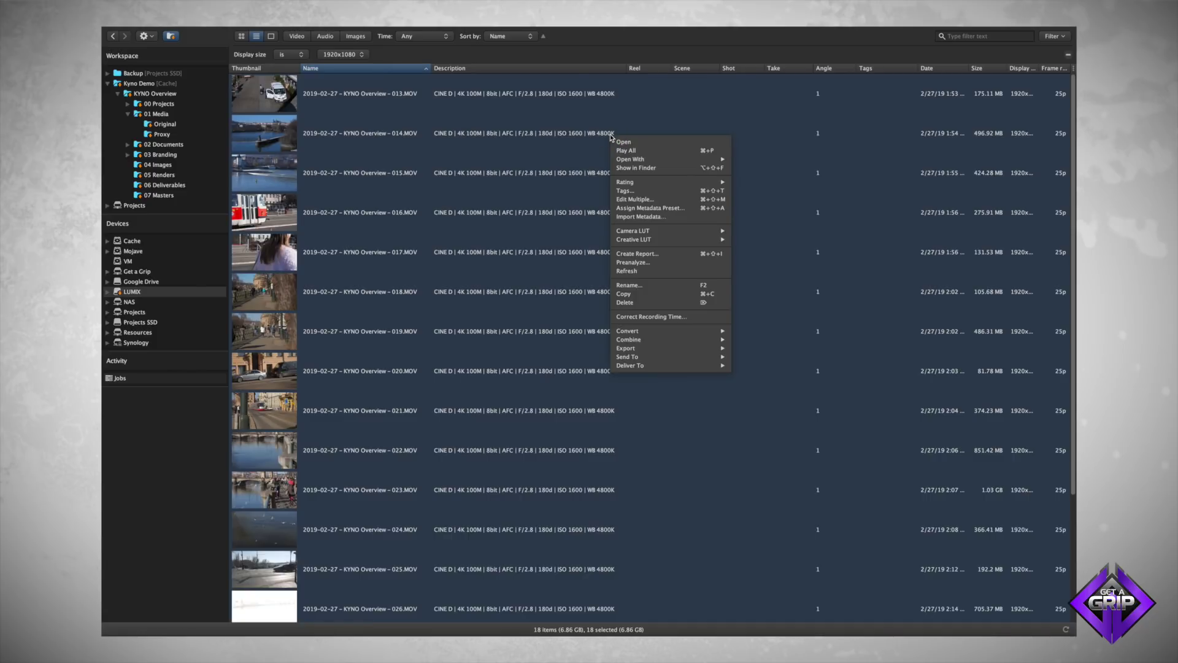
left_click(642, 199)
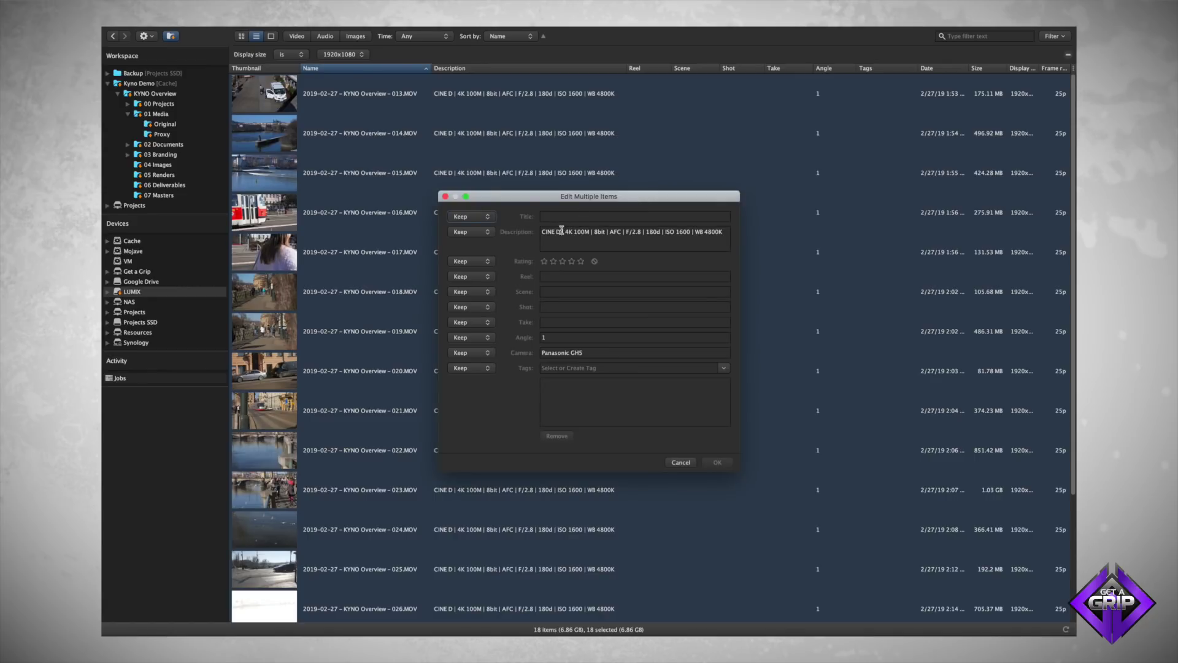
left_click_drag(561, 231, 516, 228)
type("NAT")
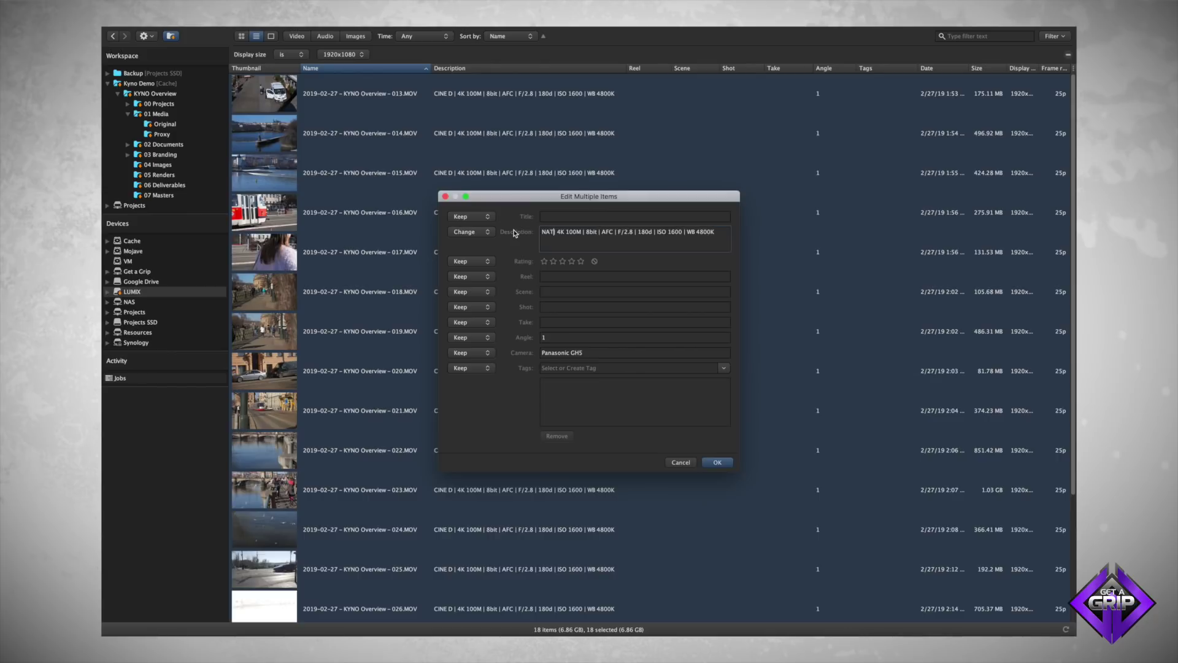
left_click(573, 232)
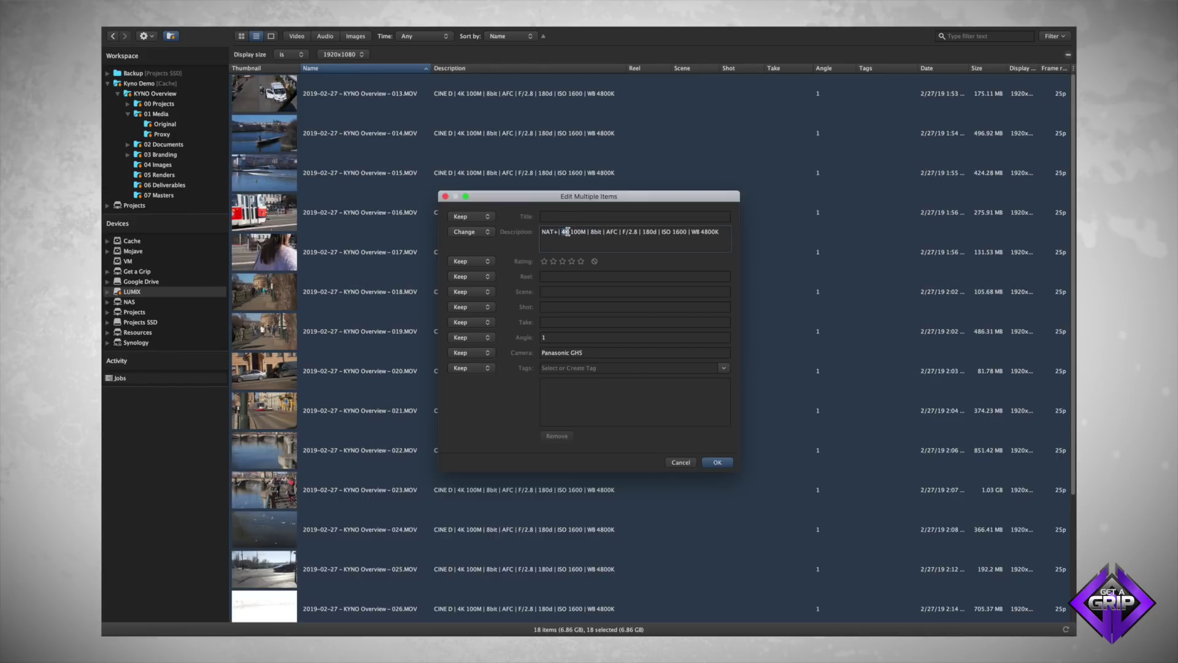
type("1080p")
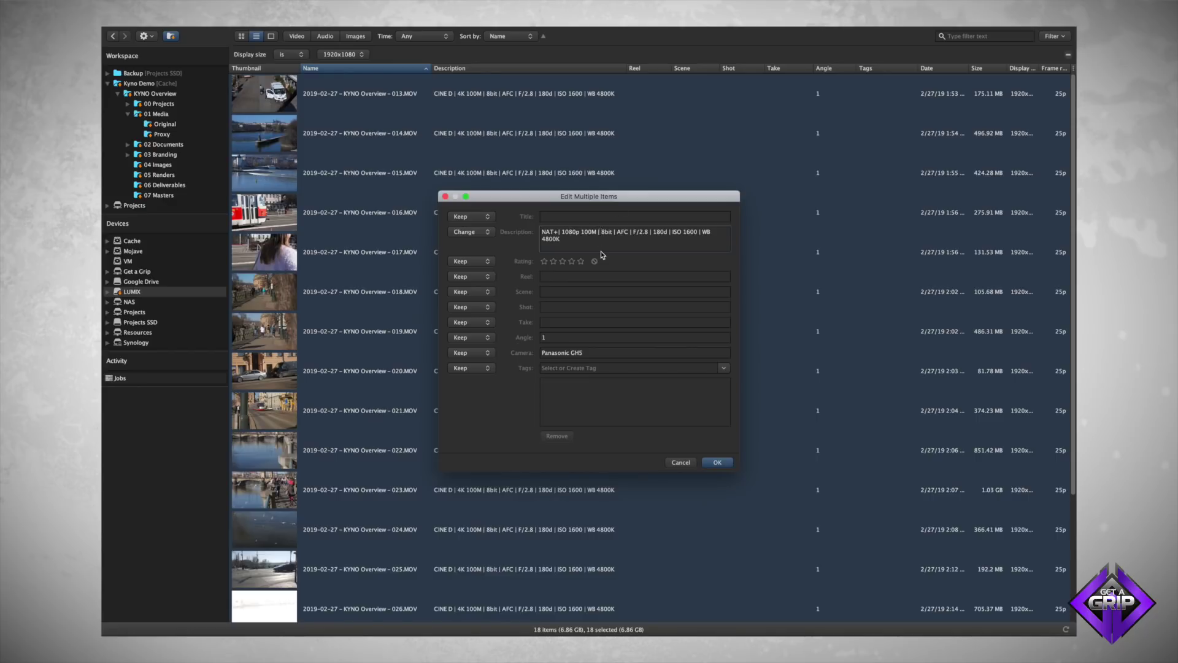
Step: In the shared Description, replace the focus mode with Manual, set ISO to 400, and append "| 100p"
key("shift+alt+Right")
type("Manual")
key("shift+Right")
key("shift+Right")
key("shift+Right")
type("400")
left_click(590, 242)
type("| 100p")
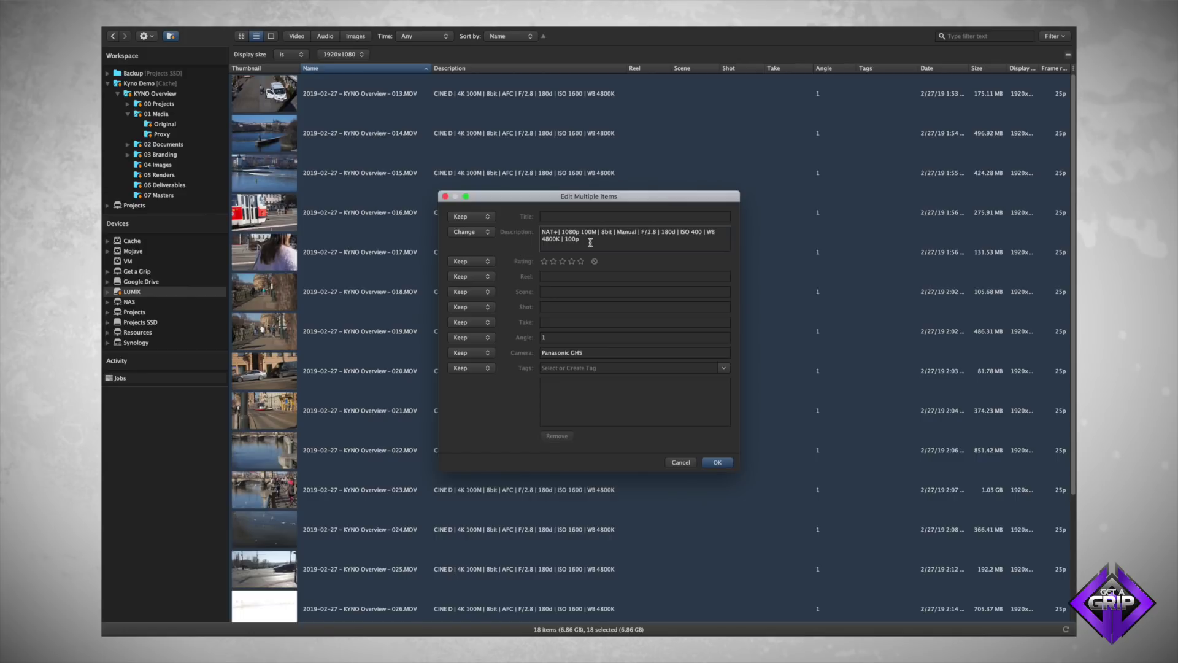
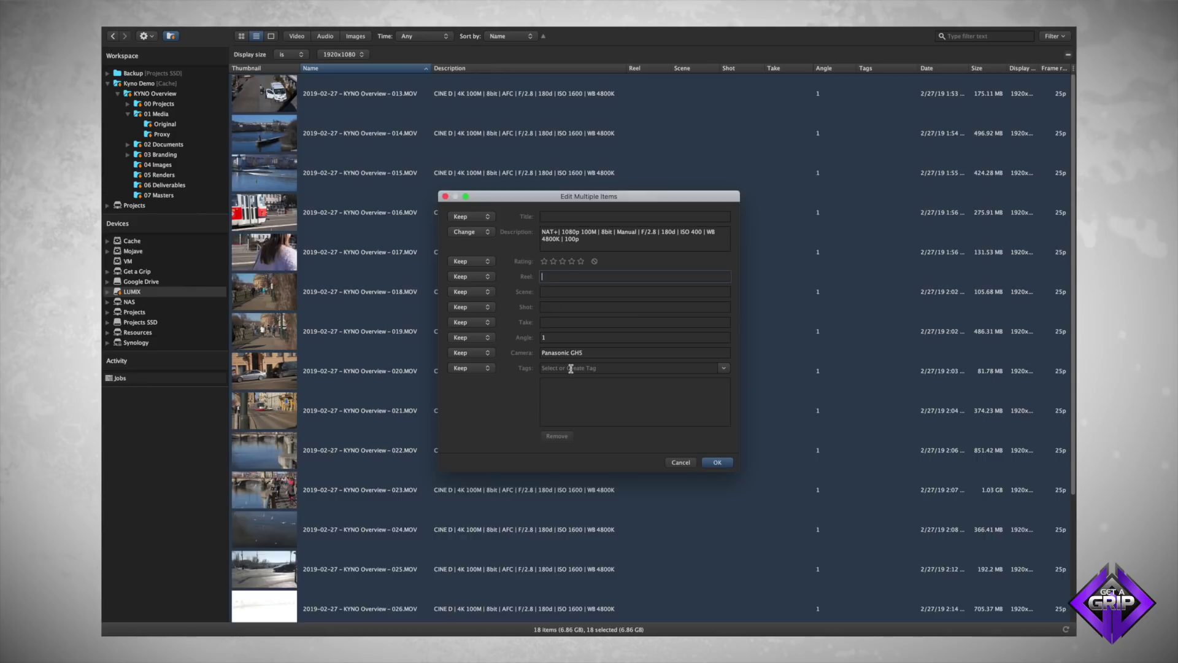
Step: Add the tag 100p to the selected clips and apply the batch metadata edits
type("100p")
key("Return")
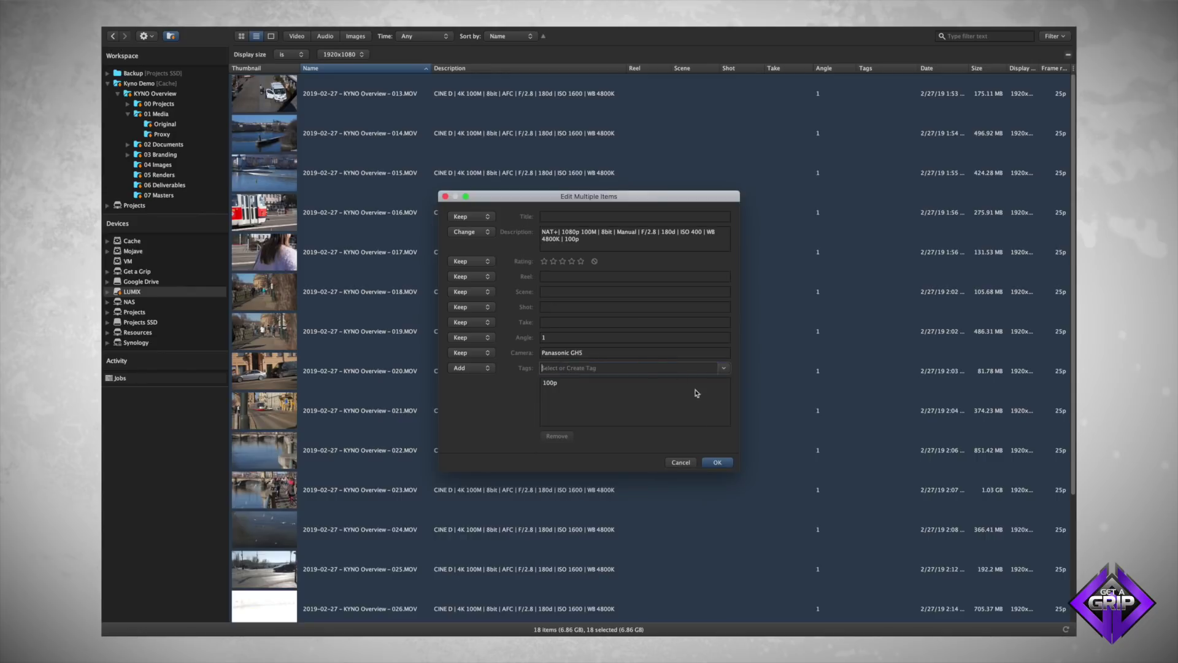
left_click(718, 464)
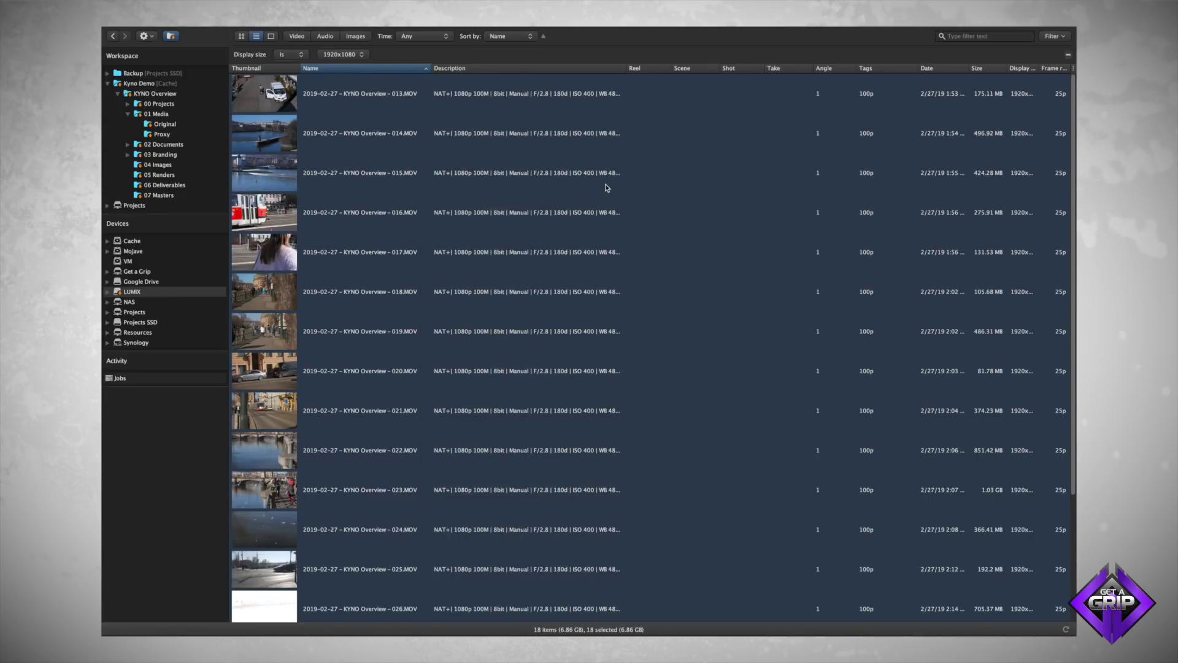
Step: Switch the display size filter to 3840x2160 and open all matching clips for joint metadata editing
left_click(363, 55)
left_click(350, 89)
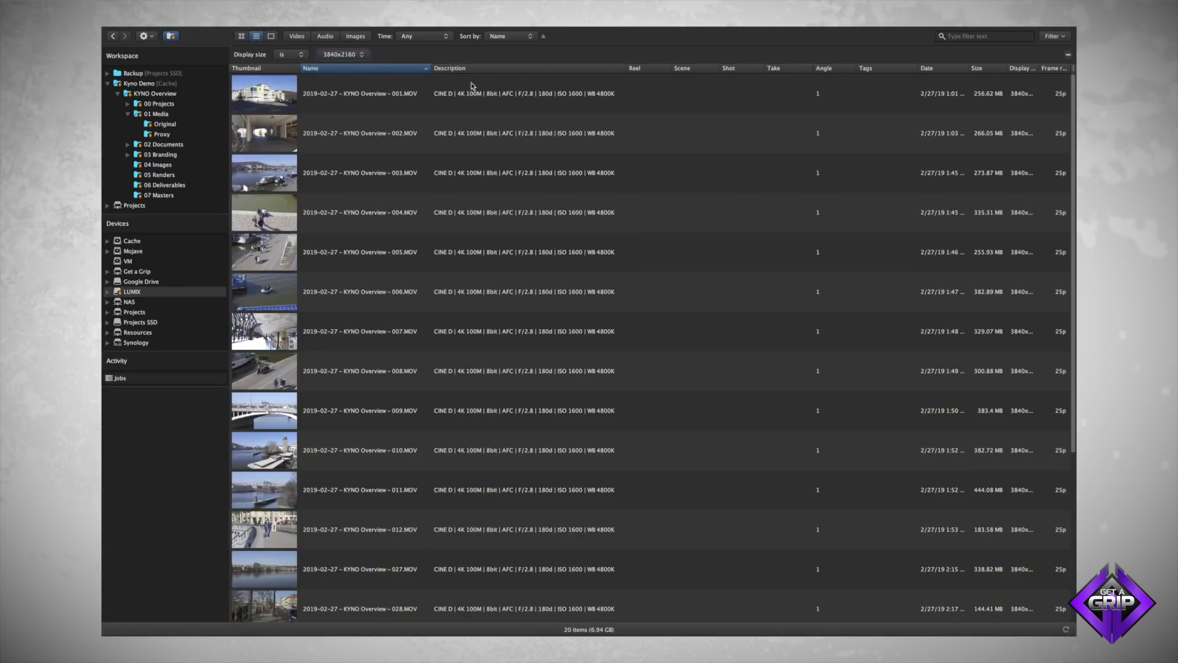
left_click(611, 146)
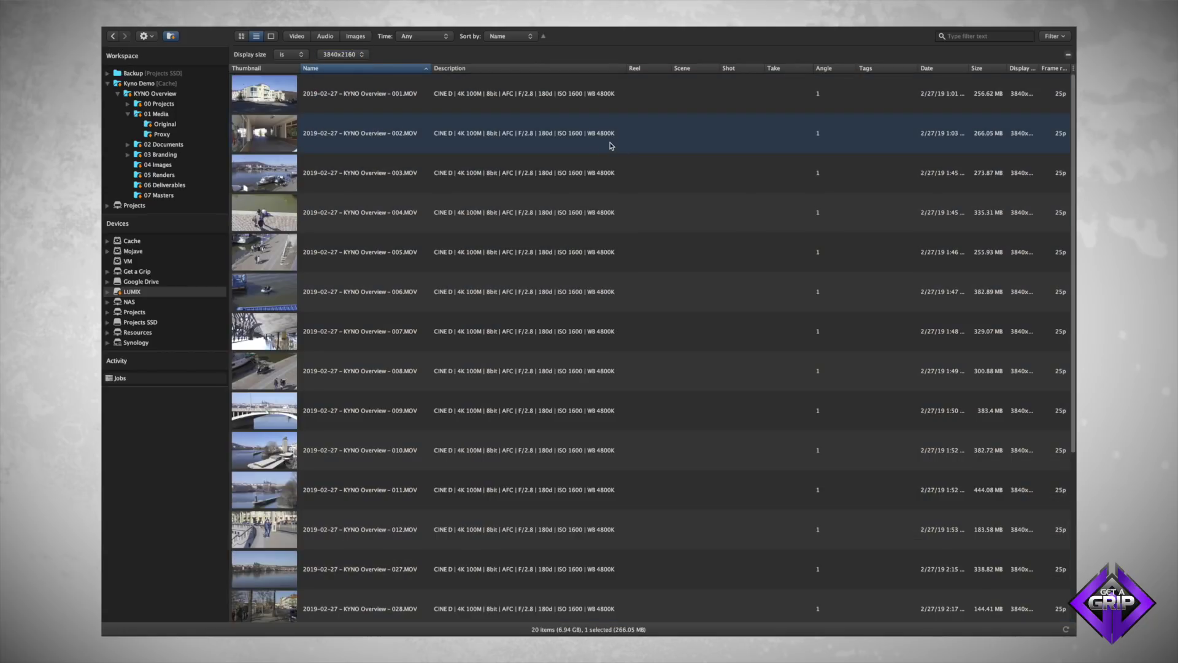
left_click(624, 209)
key("ctrl+a")
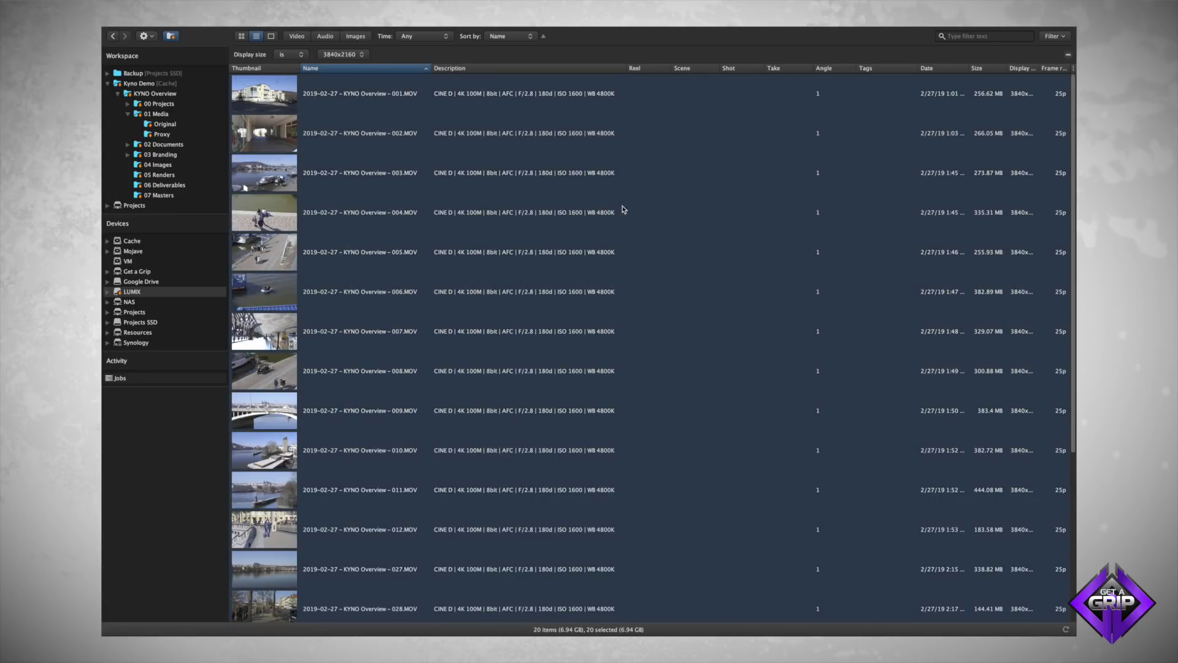
key("ctrl+e")
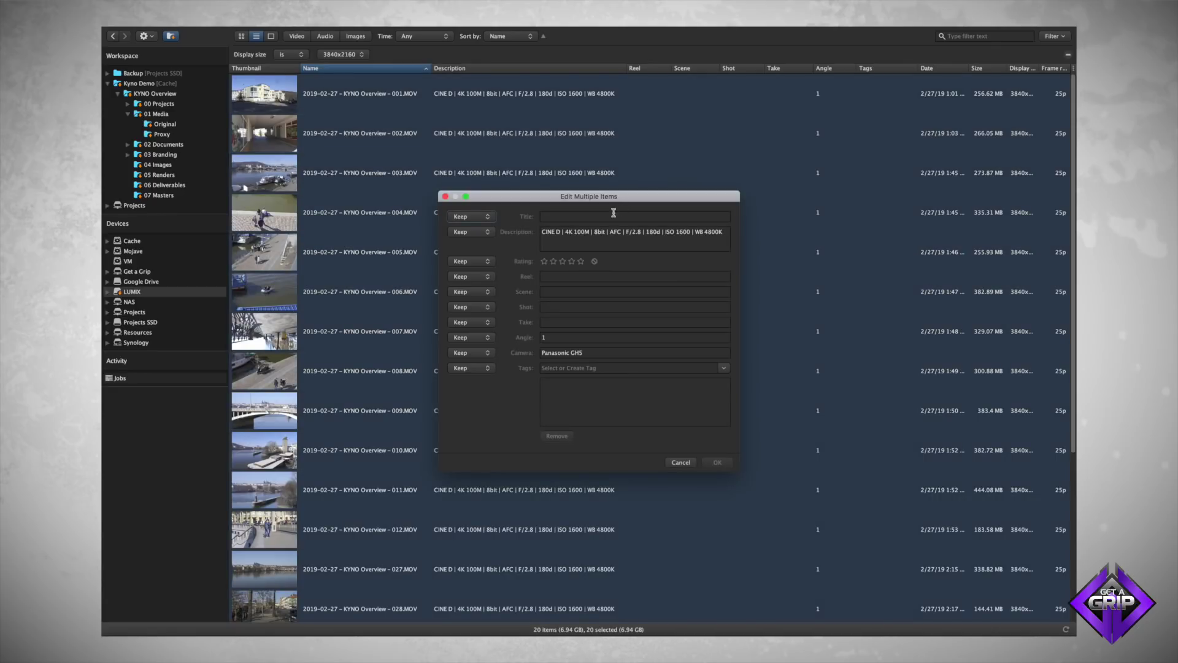
Step: Change the 3840x2160 clips' Description to "HLG | 4K 150M | 10bit" with ISO 400, keeping the other details, and apply it
left_click_drag(560, 233, 515, 235)
type("HLG")
left_click(572, 232)
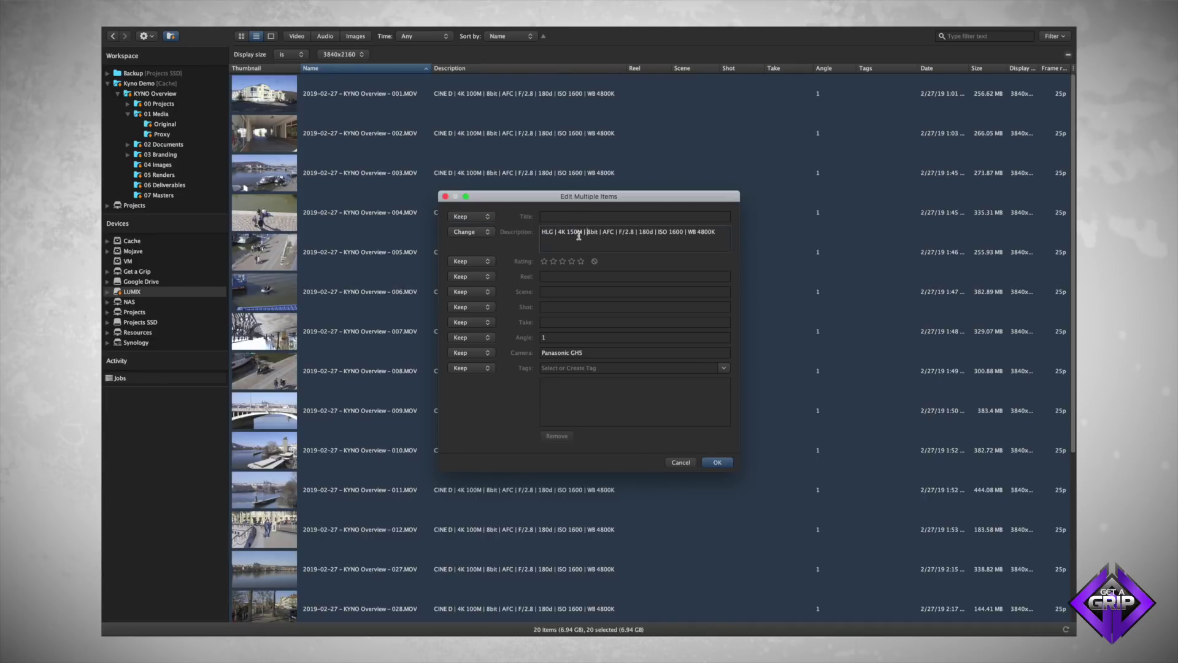
type("0")
double_click(682, 232)
type("400")
left_click(719, 463)
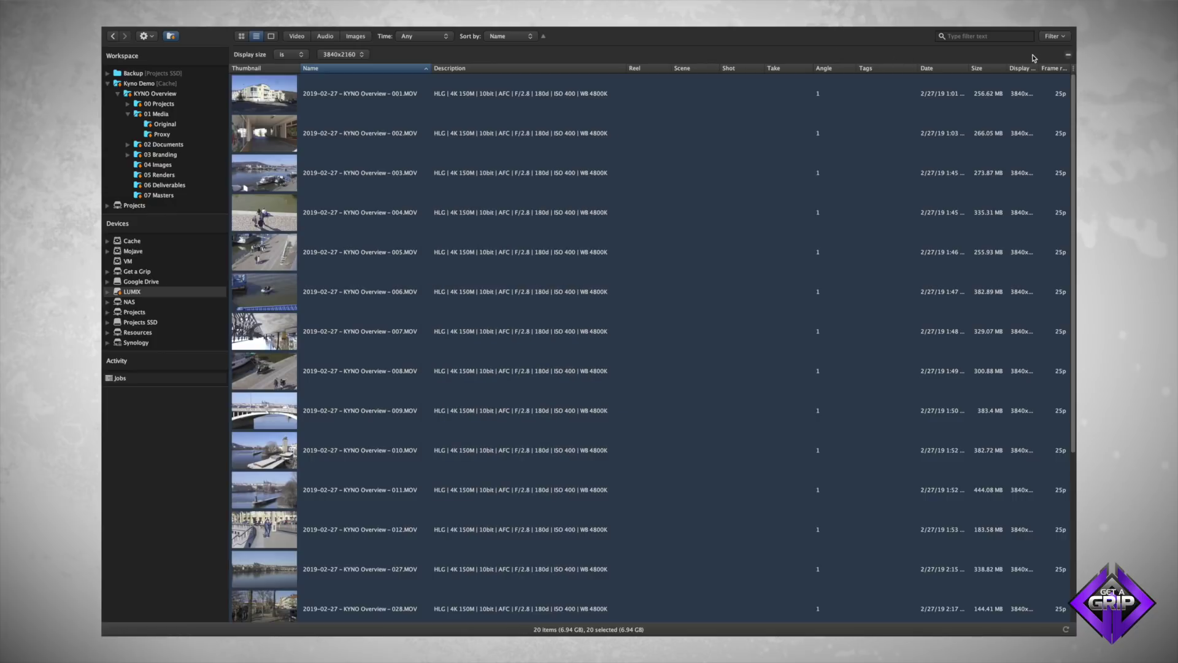
Step: Remove the display size filter and set the Reel for all clips on the card to "KYNO Overview in Prague"
left_click(1068, 56)
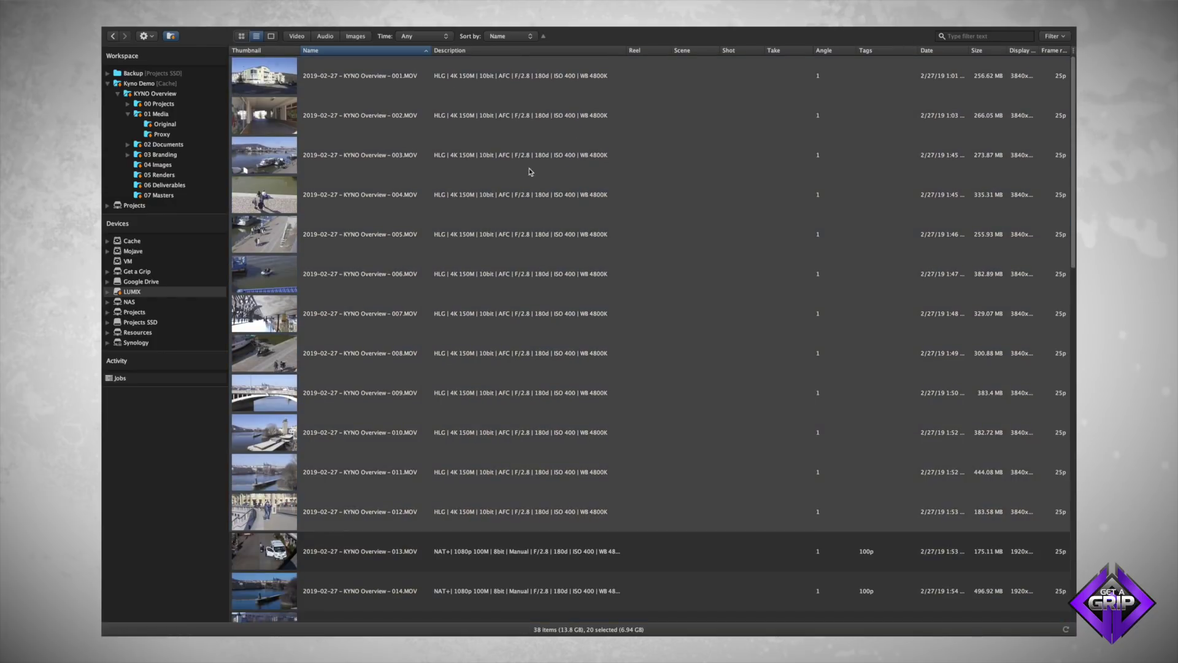
left_click(643, 169)
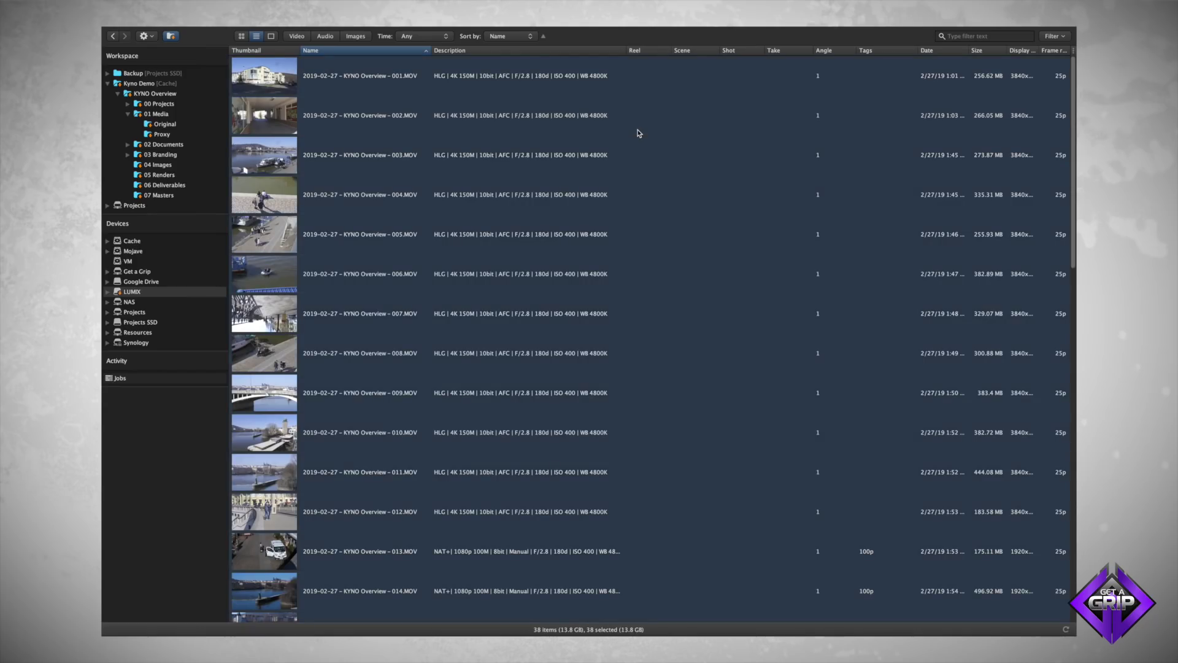
key("super+e")
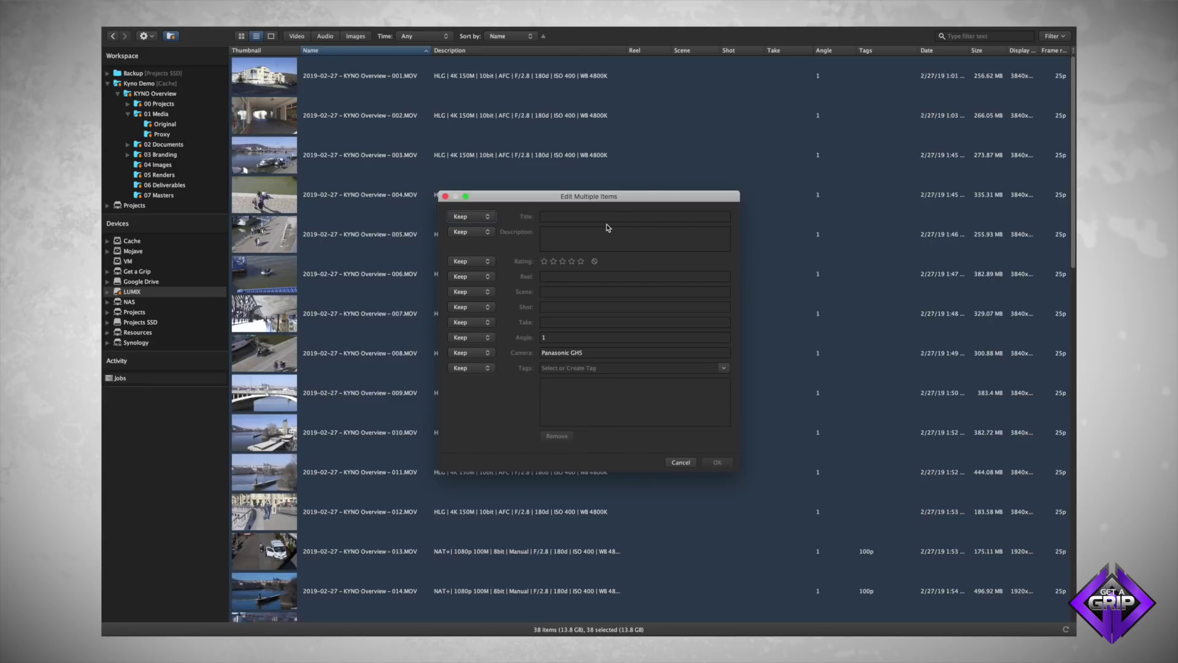
left_click(552, 279)
type("KYNO Overview")
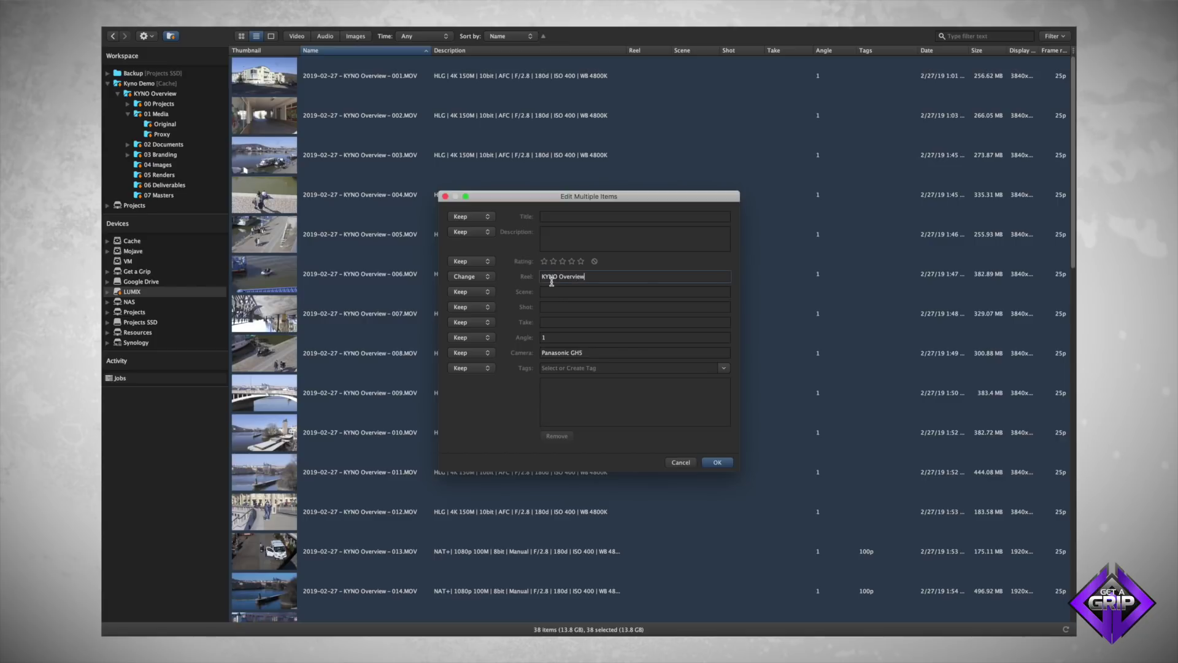
type("gue")
key("Tab")
Step: Set the Scene for all clips to "Prague Exterior Shots" and both Shot and Take to 1
left_click(556, 291)
type("Prague Exterio")
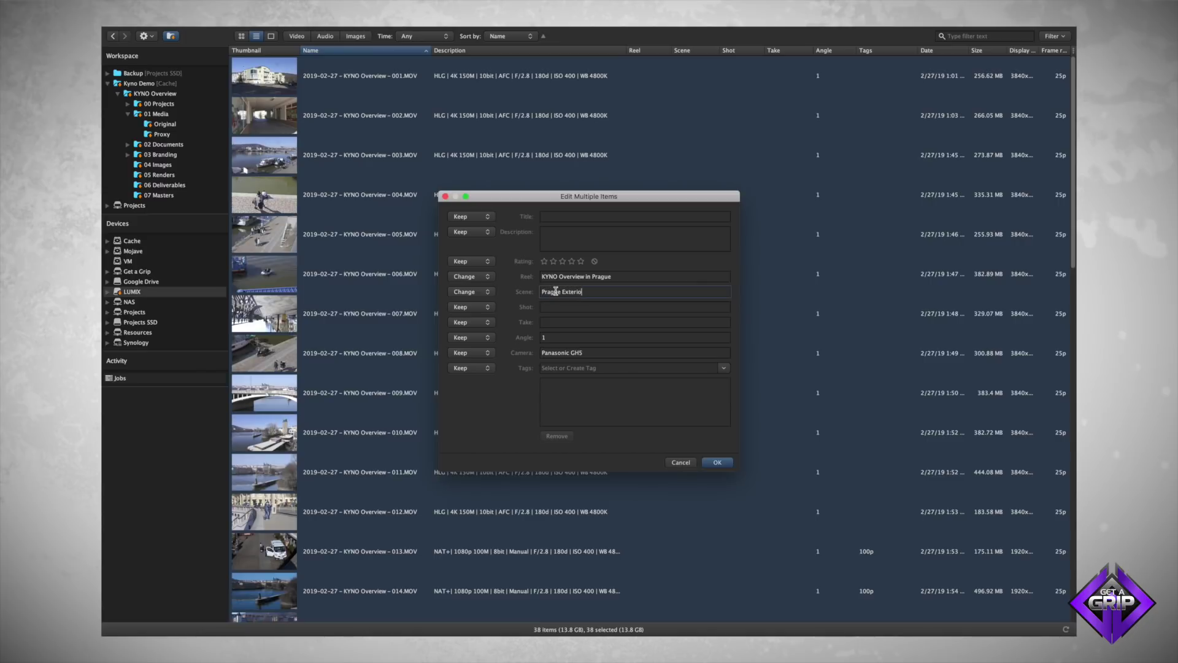
type("r Shots")
left_click(589, 306)
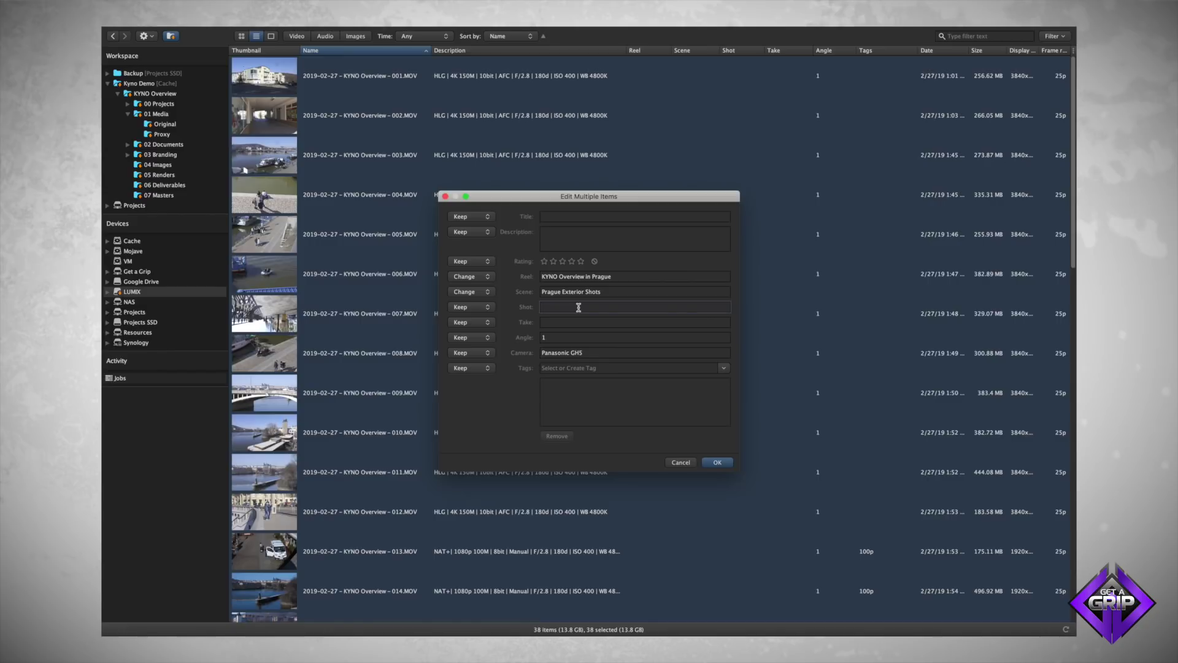
key("Tab")
type("1")
key("Tab")
Step: Add the tags KYNO, YouTube and Get a Grip to all clips and apply the batch metadata edits
left_click(589, 370)
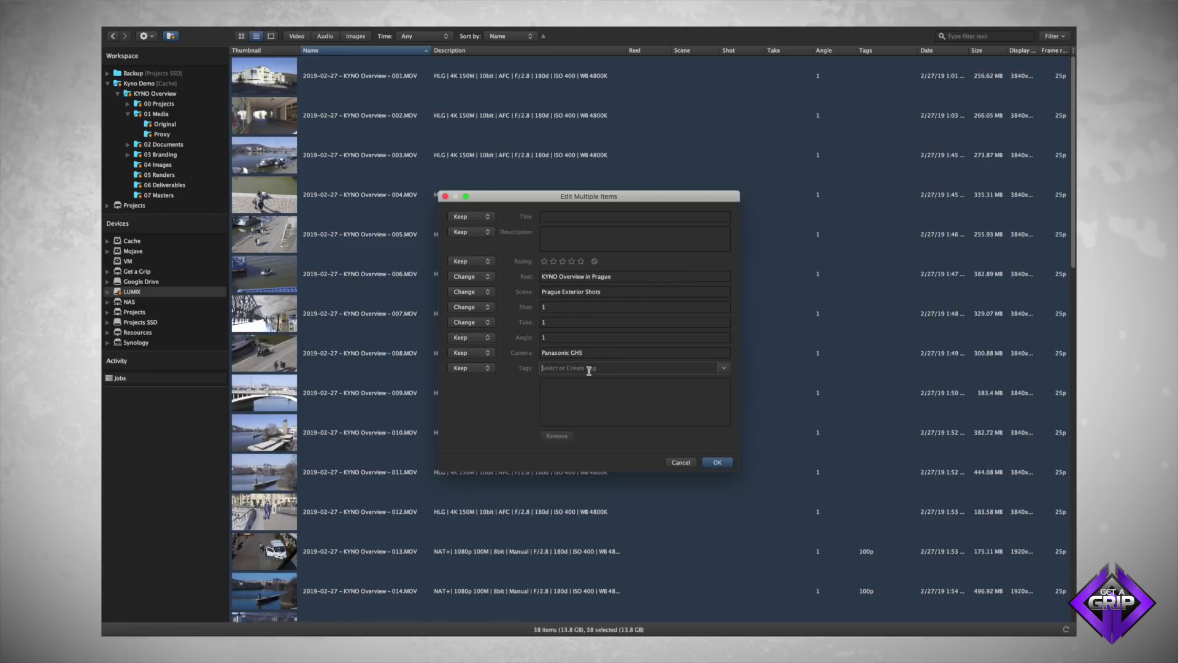
type("KYNP")
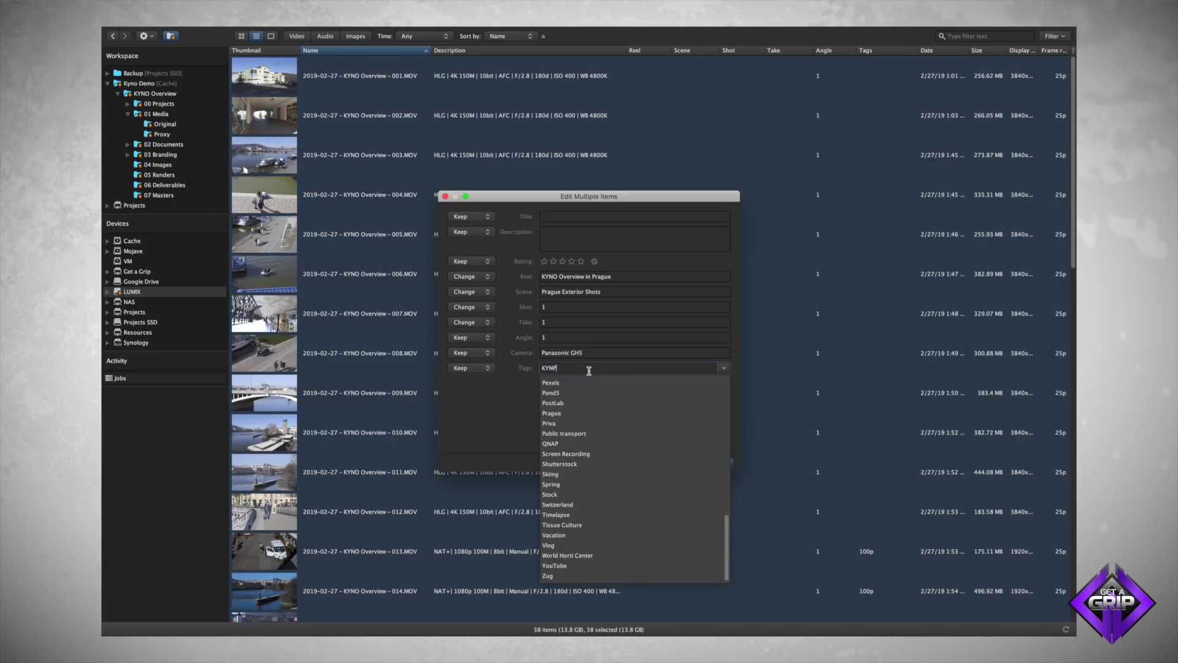
type("O")
key("Return")
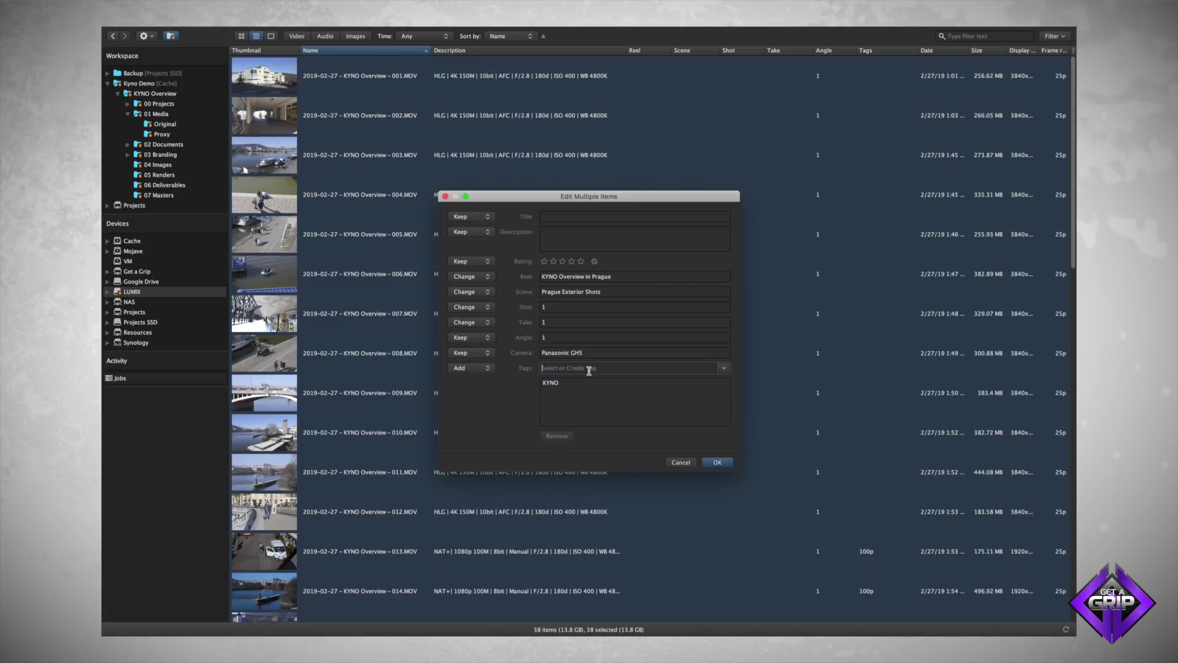
type("Y")
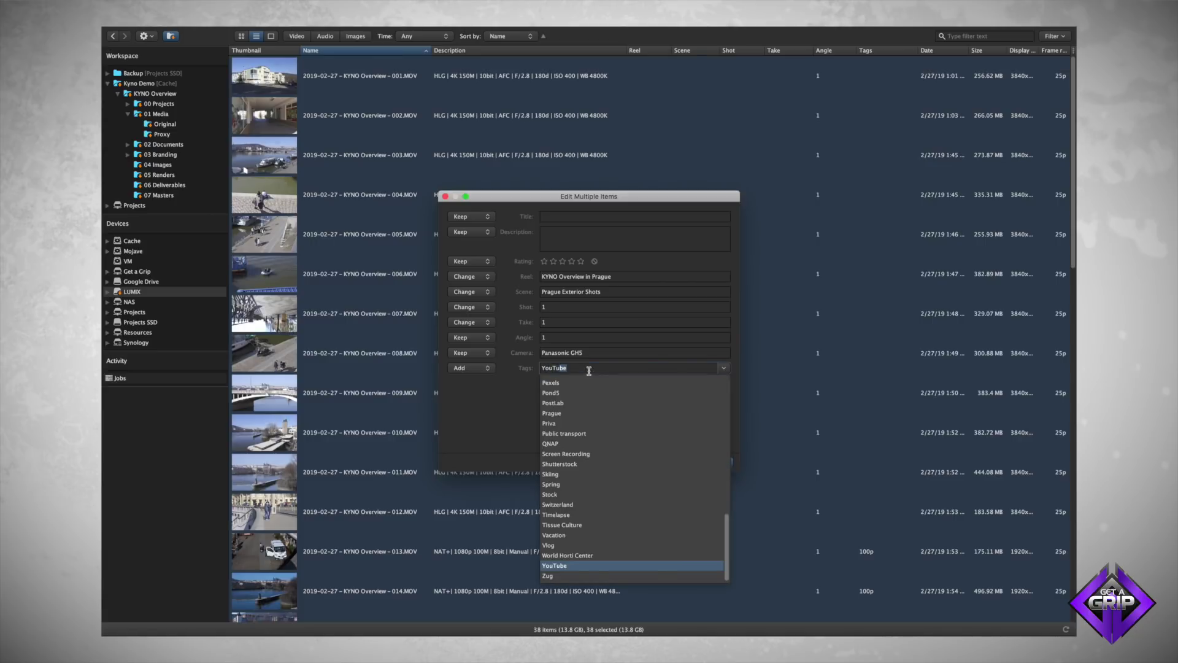
type("ouTu")
key("Return")
type("Get a Grip")
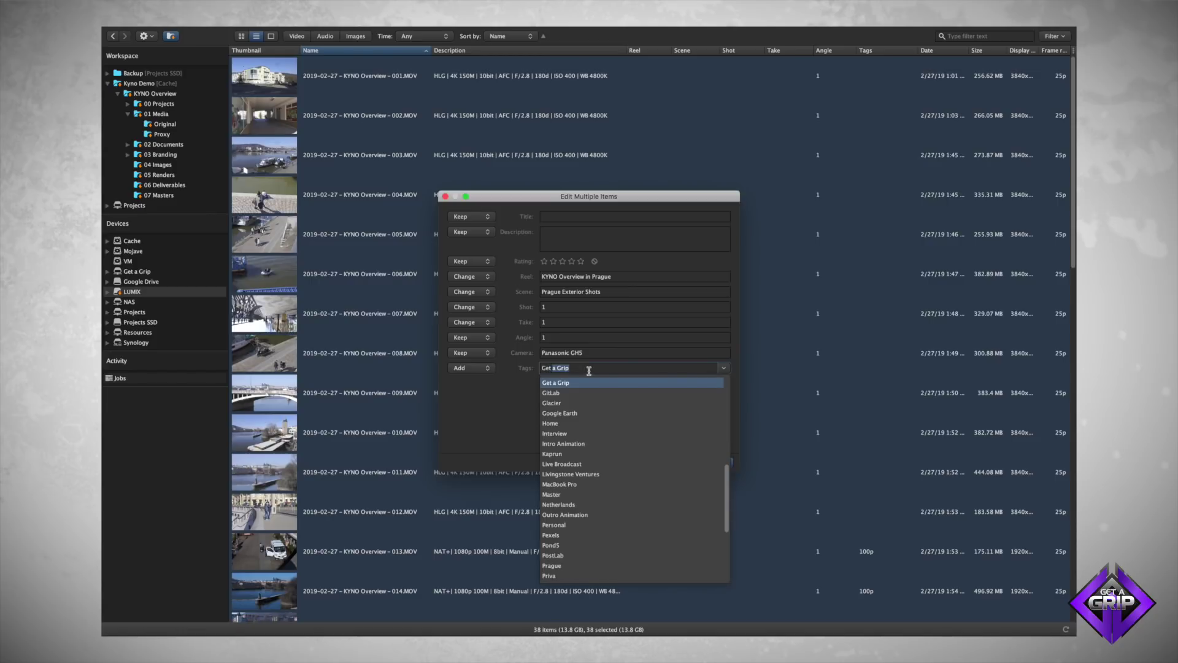
key("Return")
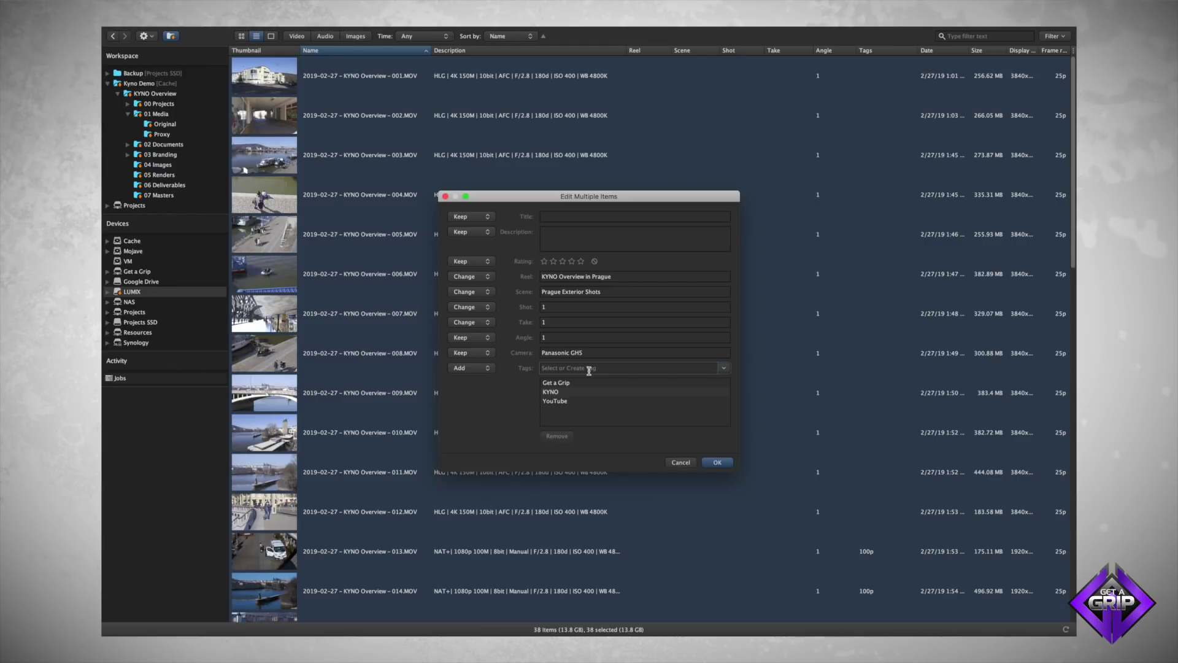
double_click(543, 306)
key("BackSpace")
key("Return")
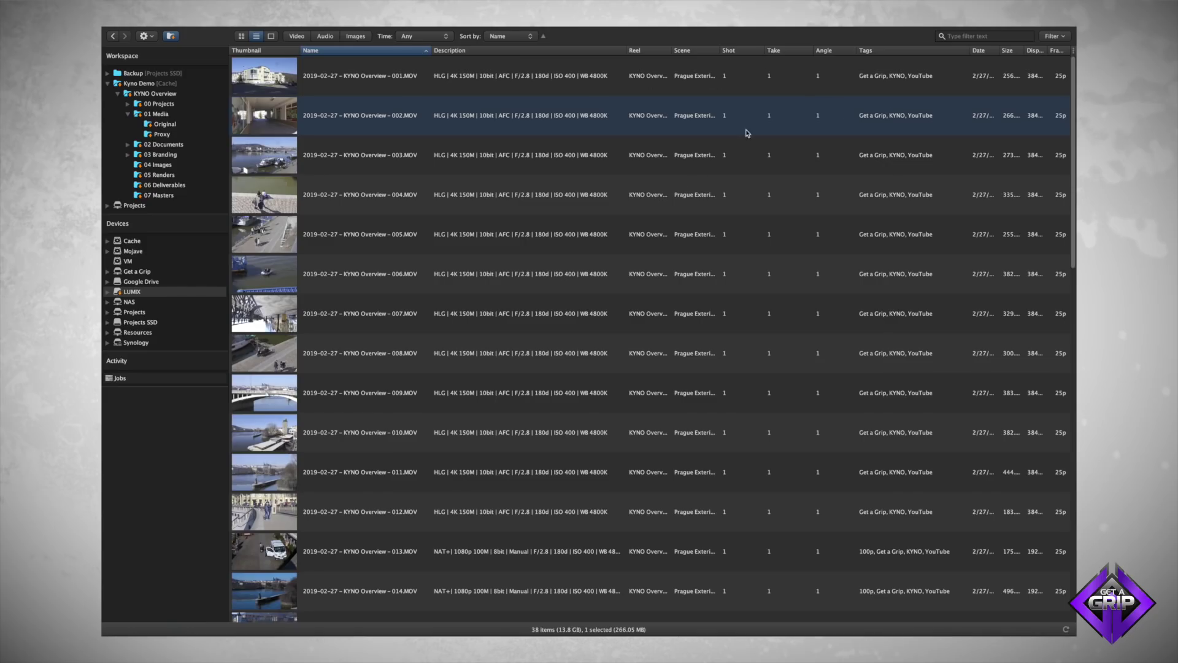
Step: Set the Shot number to 2 for clips 004 through 007 in one multi-item edit
left_click(775, 197, "shift")
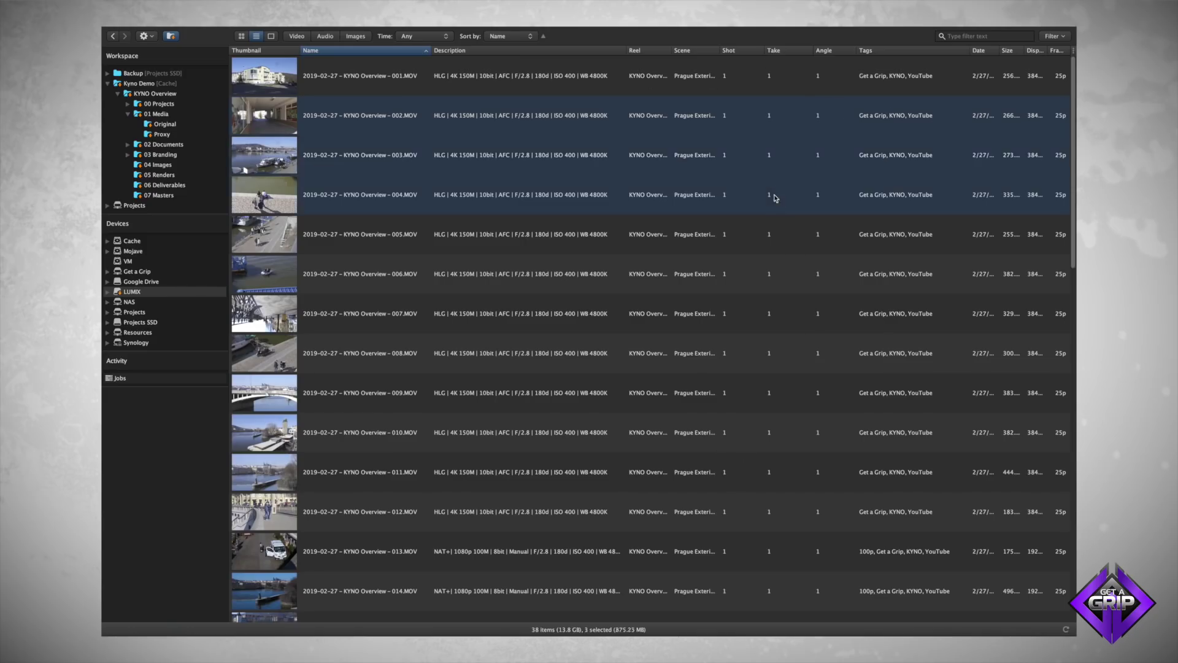
left_click(635, 228)
left_click(645, 168)
left_click(600, 325, "shift")
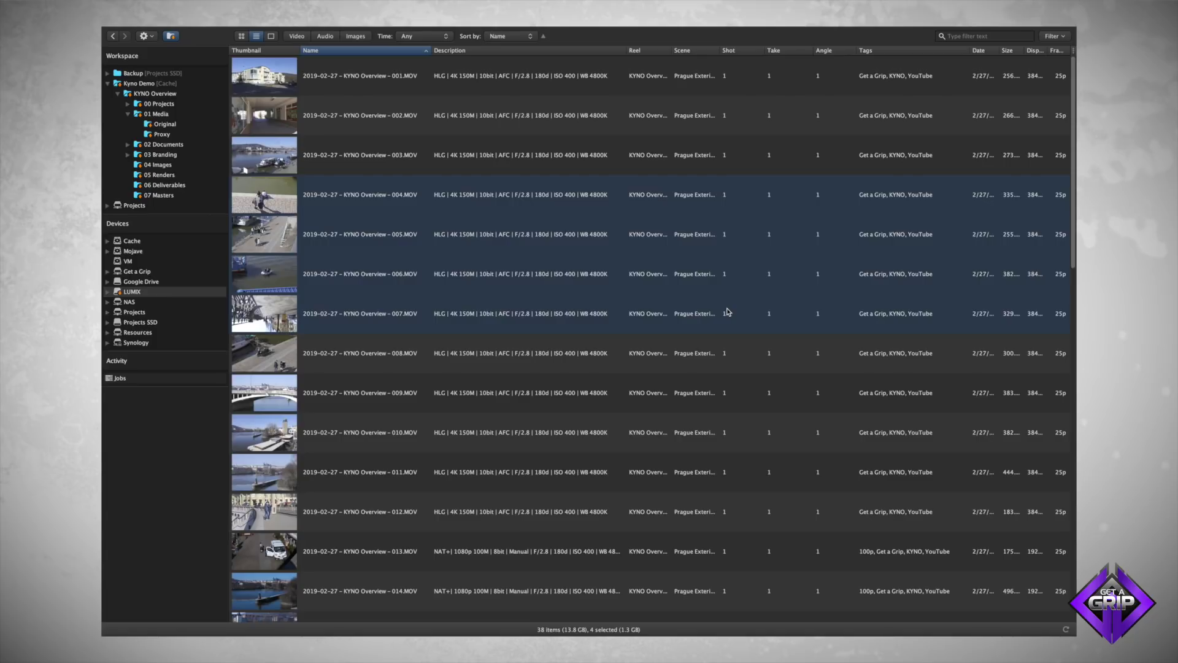
key("super+e")
left_click(597, 307)
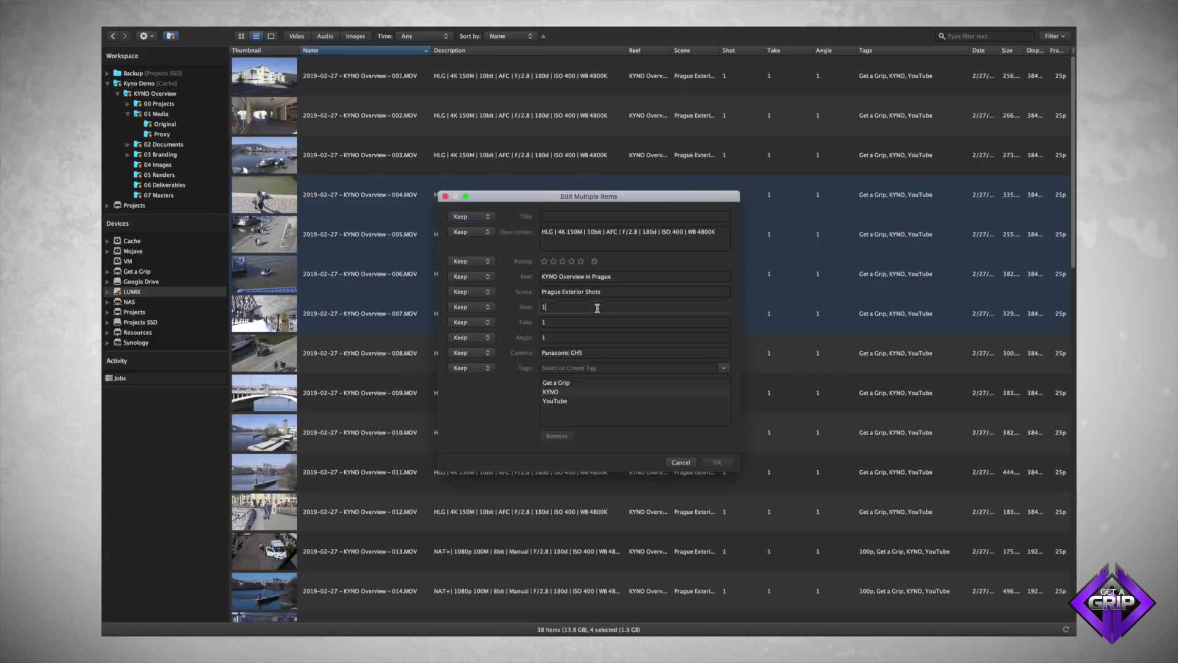
key("BackSpace")
type("2")
left_click(718, 463)
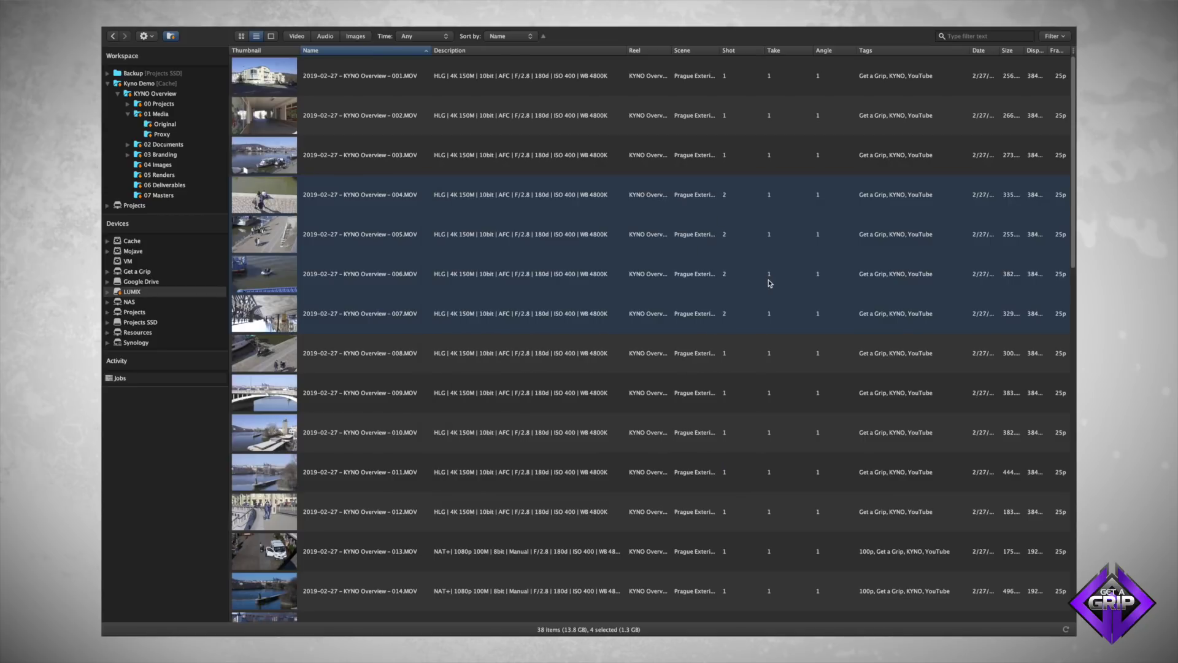
Step: Set the Take of clip 005 to 2 in its detail metadata and return to the clip list
double_click(783, 203)
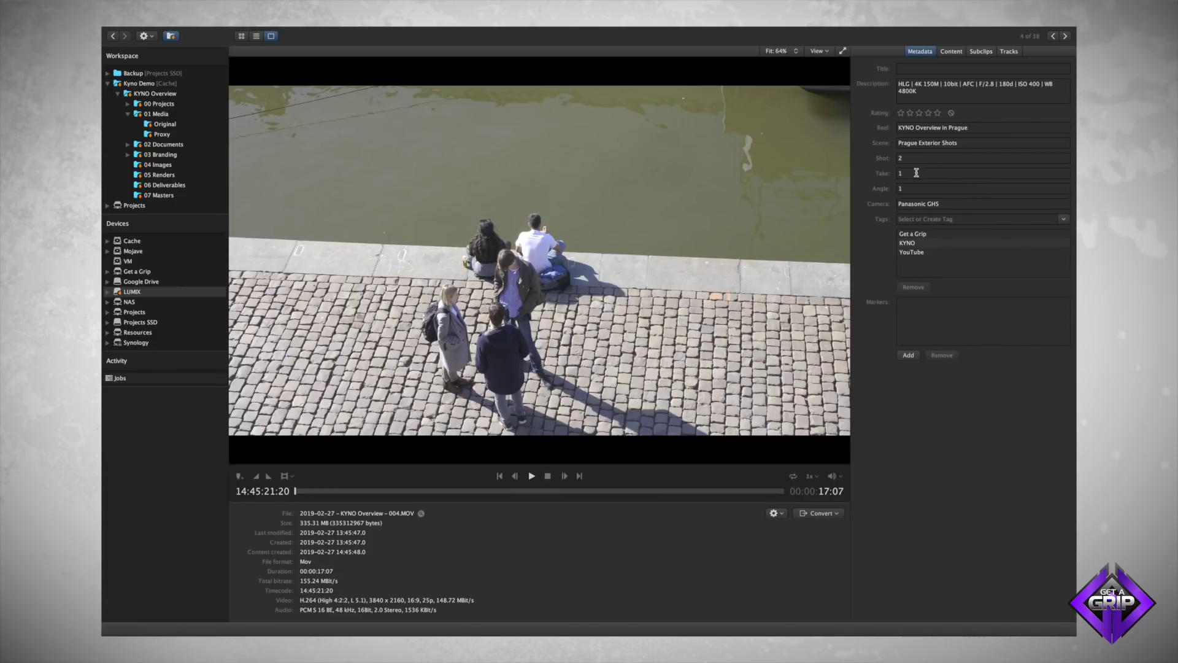
left_click(916, 173)
key("Return")
key("Down")
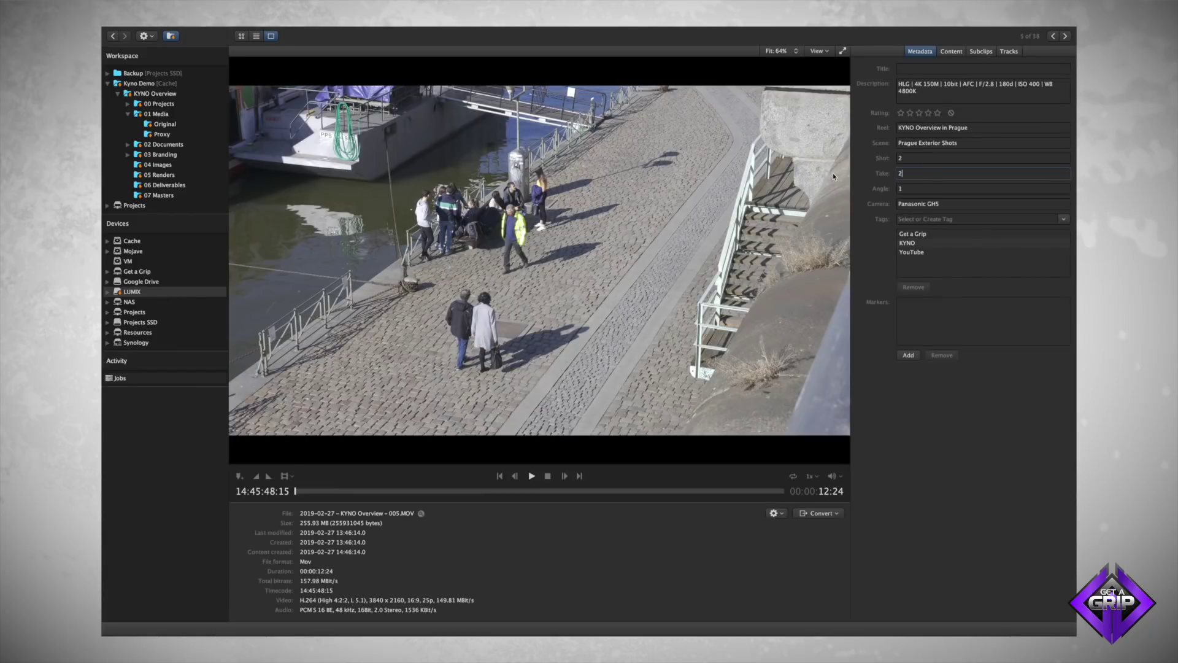
left_click(835, 182)
left_click(892, 174)
left_click(884, 173)
key("Down")
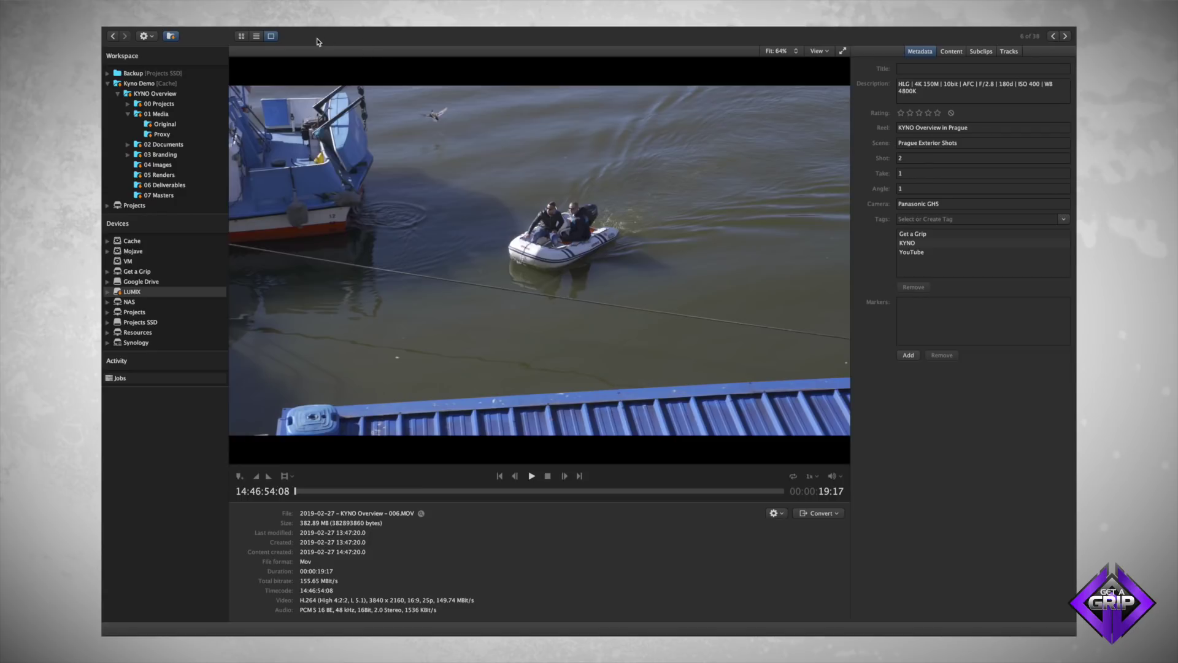
left_click(256, 36)
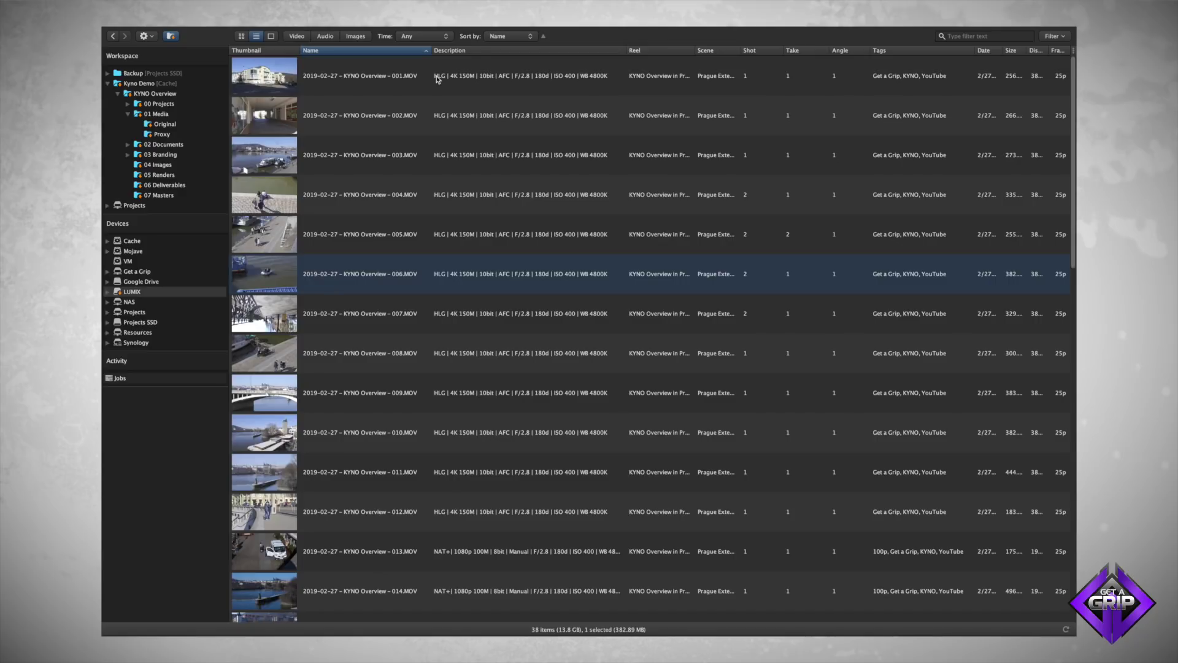
scroll(428, 181, "down", 1)
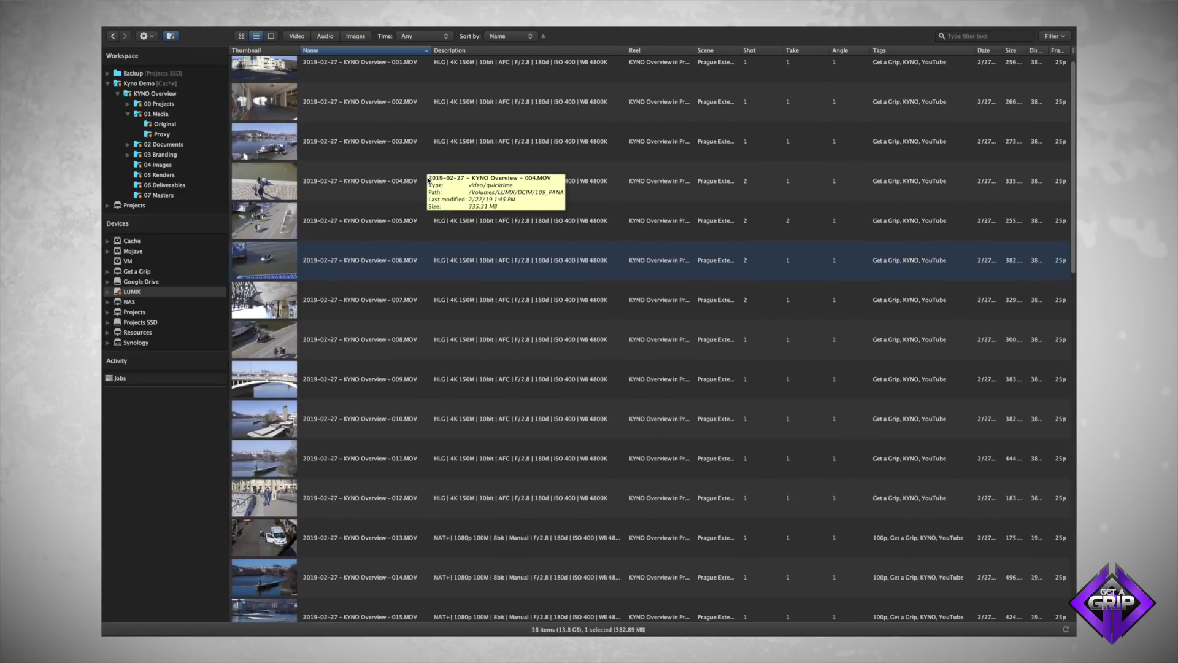
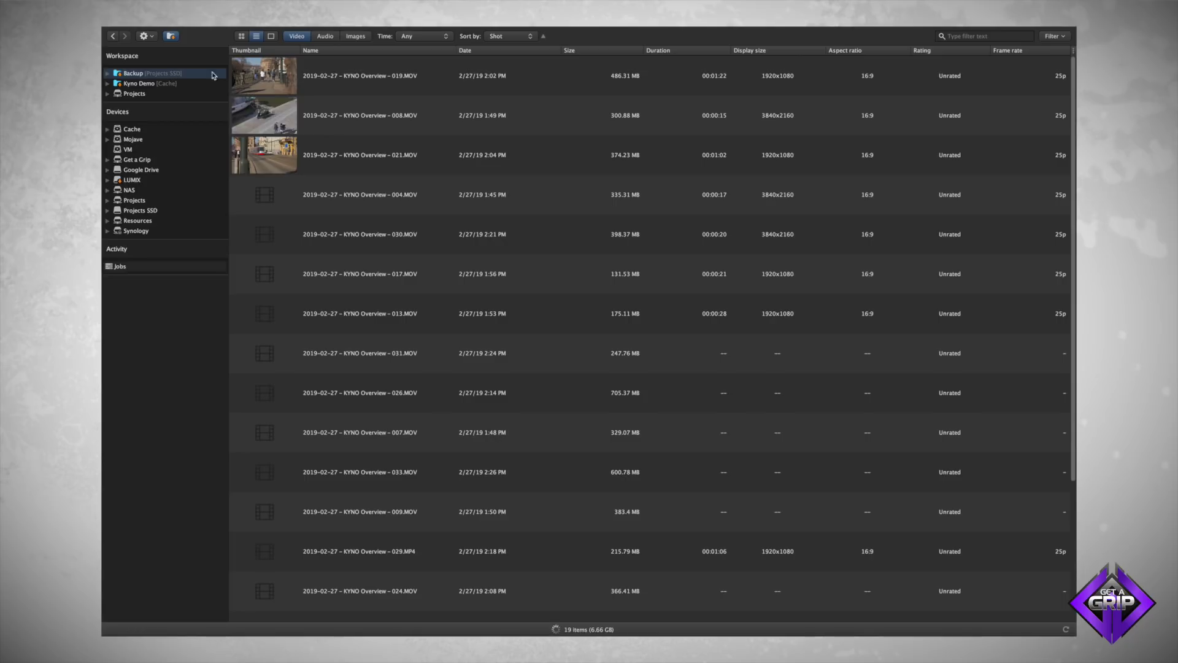
Step: Compare the clip lists and metadata columns of the Backup and Kyno Demo workspace folders
scroll(297, 236, "down", 3)
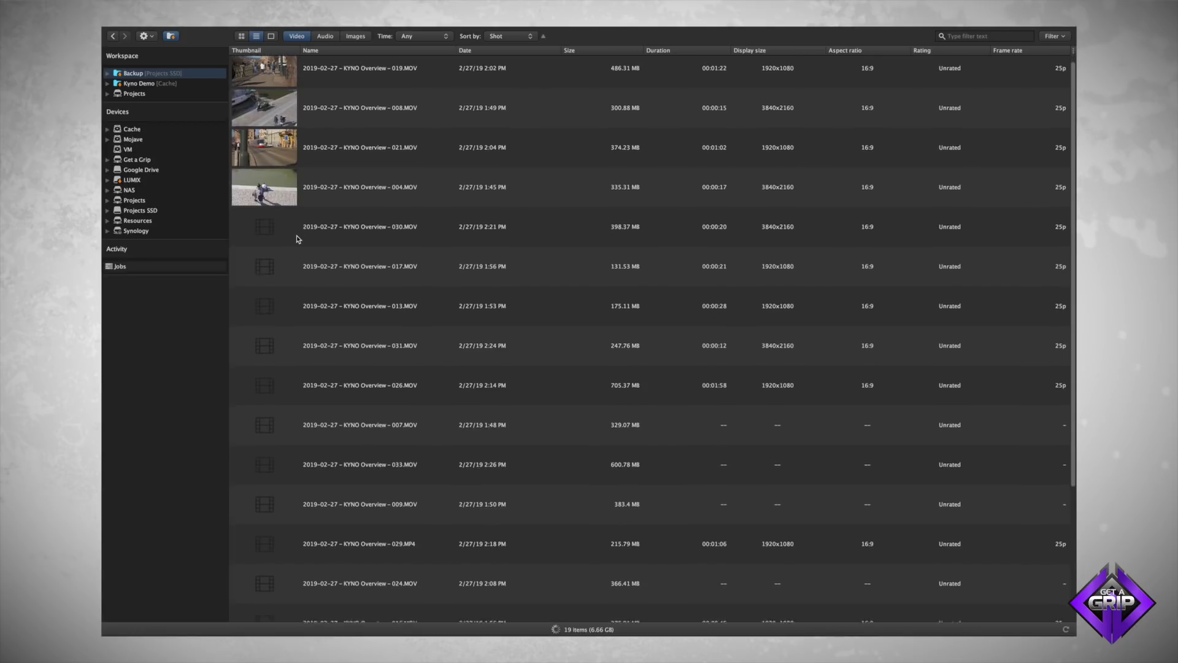
left_click(167, 84)
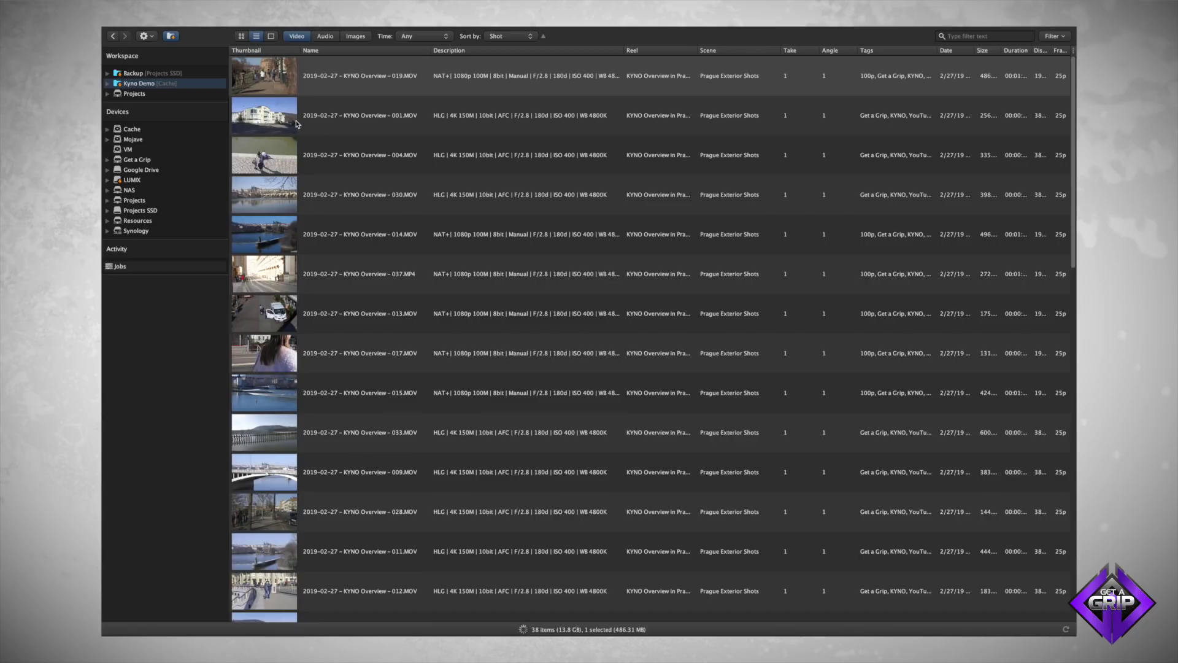
left_click(191, 73)
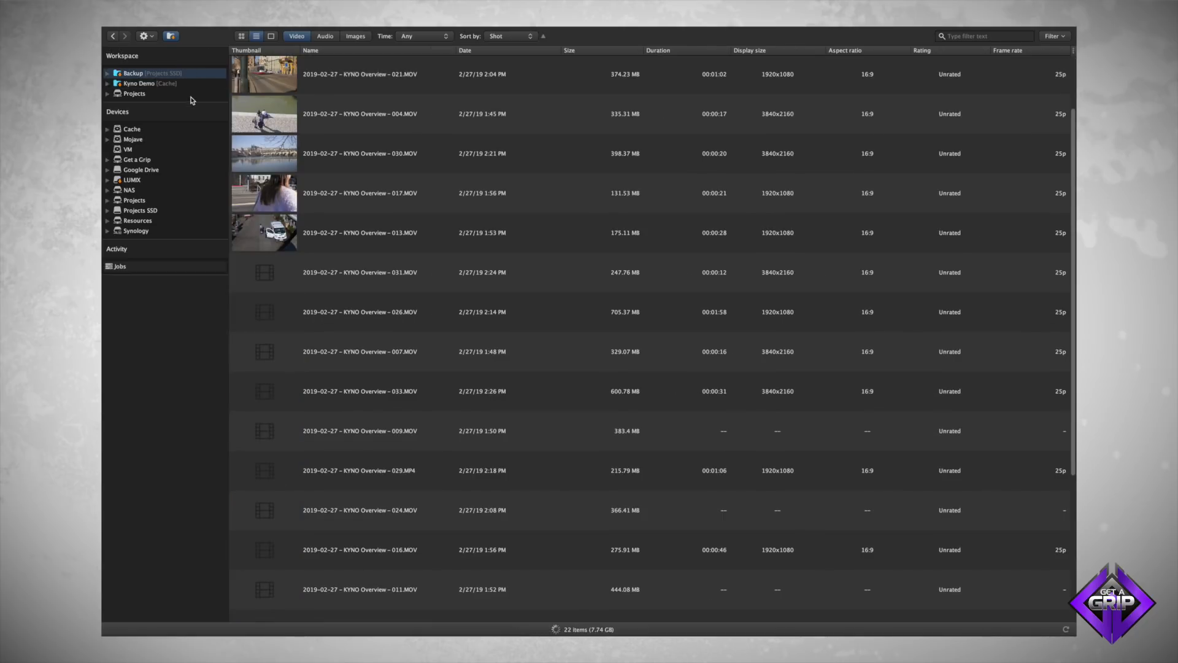
left_click(187, 86)
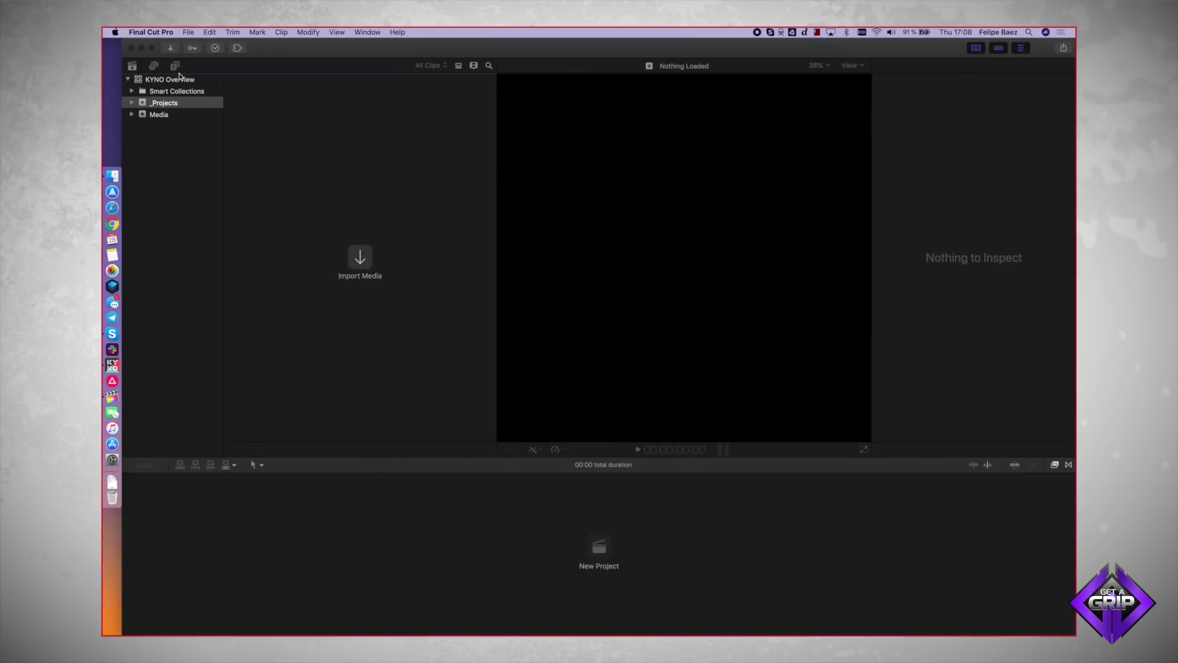
Step: Import clip 019 from the Kyno window into the Media event of the KYNO Overview library in Final Cut Pro
left_click(187, 81)
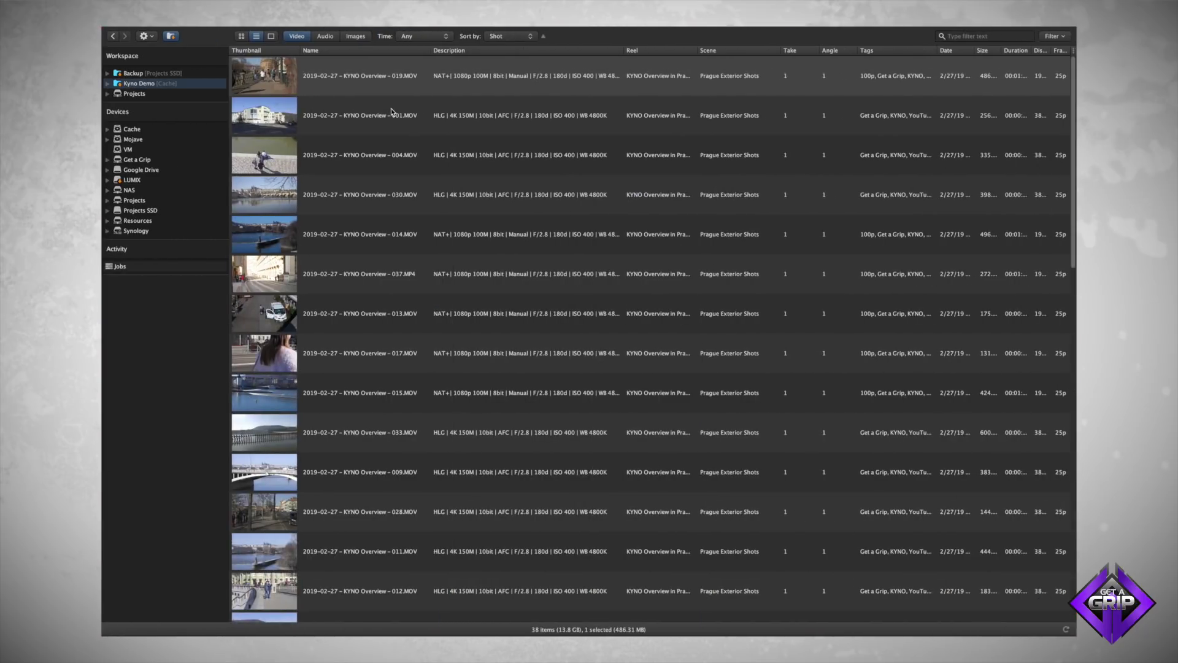
mouse_move(143, 45)
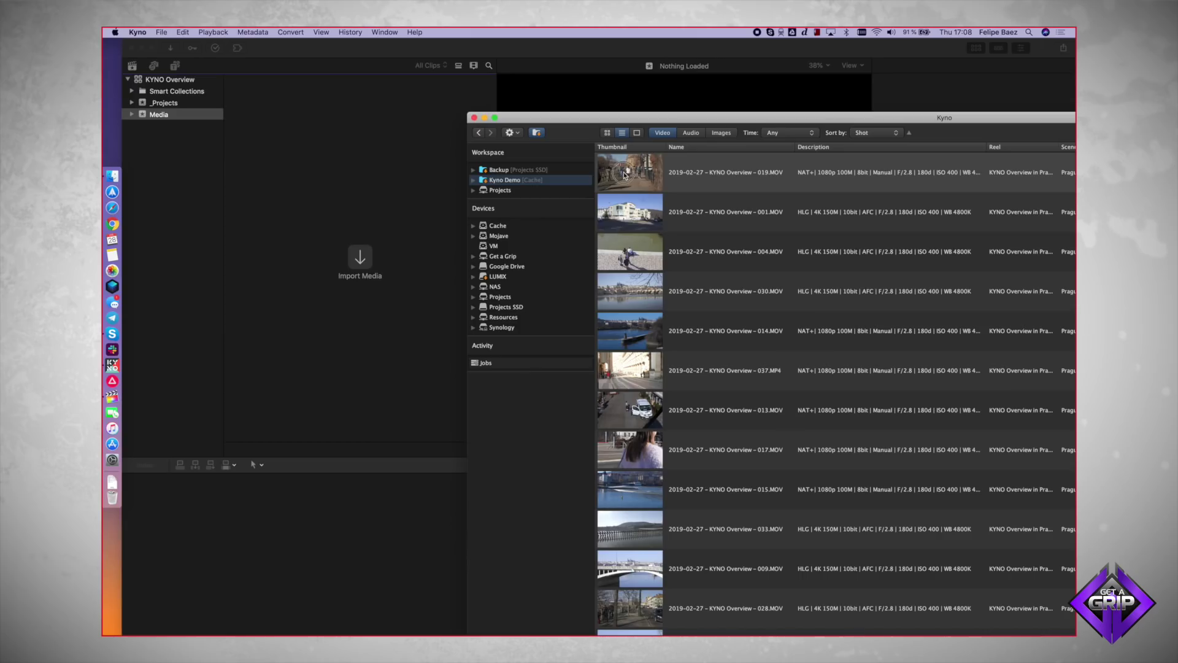
left_click_drag(409, 166, 355, 163)
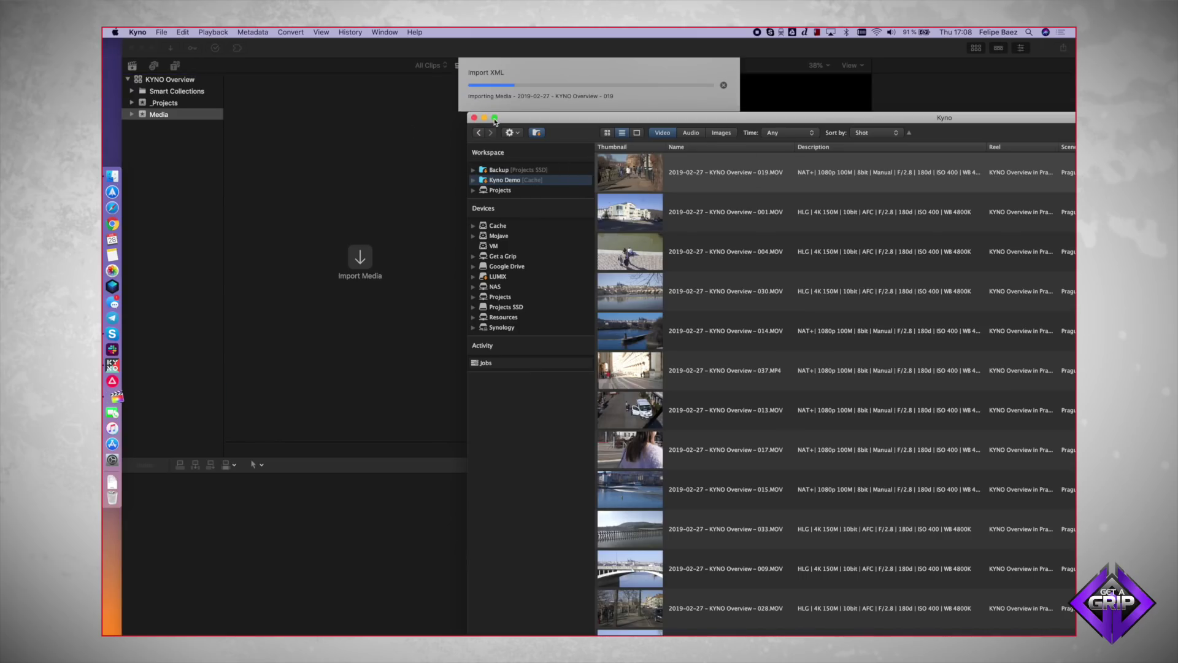
Step: Review the Import preferences in Final Cut Pro for file storage and keyword handling, and close them
left_click(326, 115)
key("super+comma")
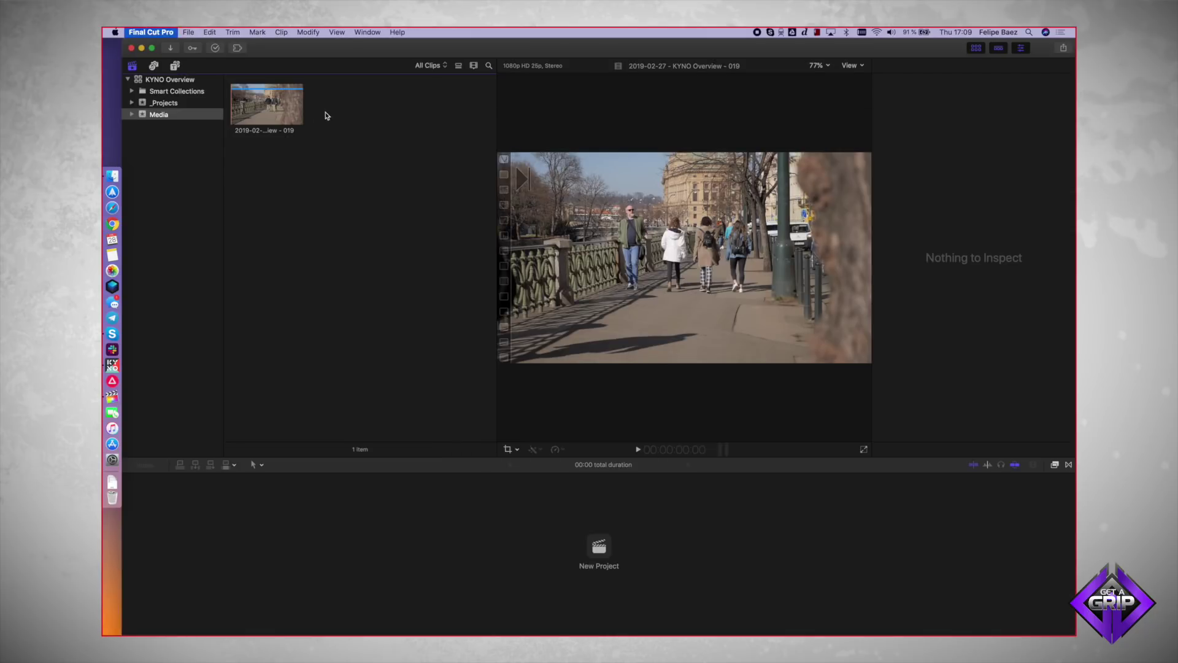
left_click(499, 117)
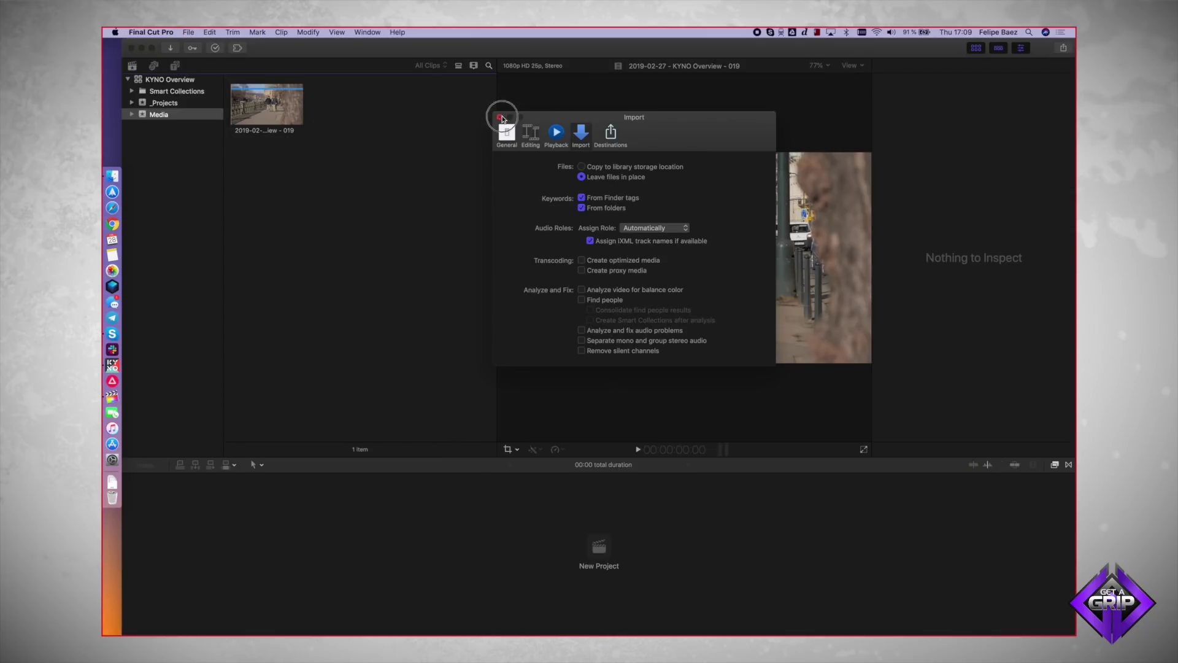
left_click(396, 102)
Step: Delete the imported clip 019 from the Media event in Final Cut Pro and switch back to Kyno in full screen
left_click(267, 95)
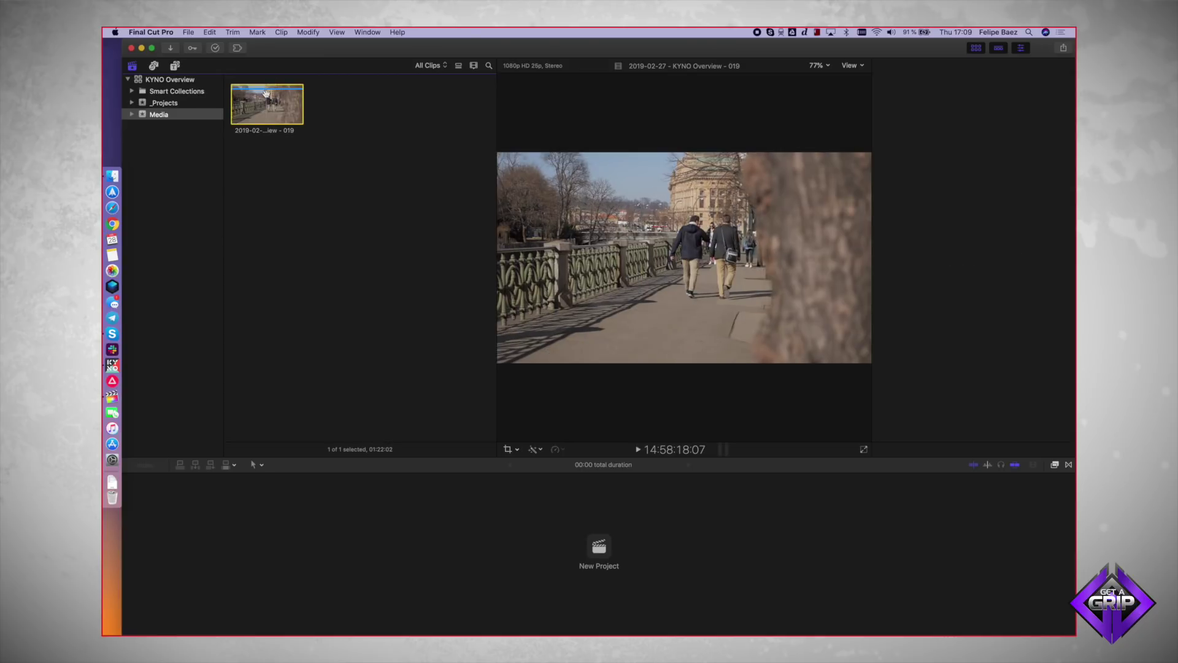
key("super+4")
key("super+BackSpace")
left_click(675, 232)
key("super+Tab")
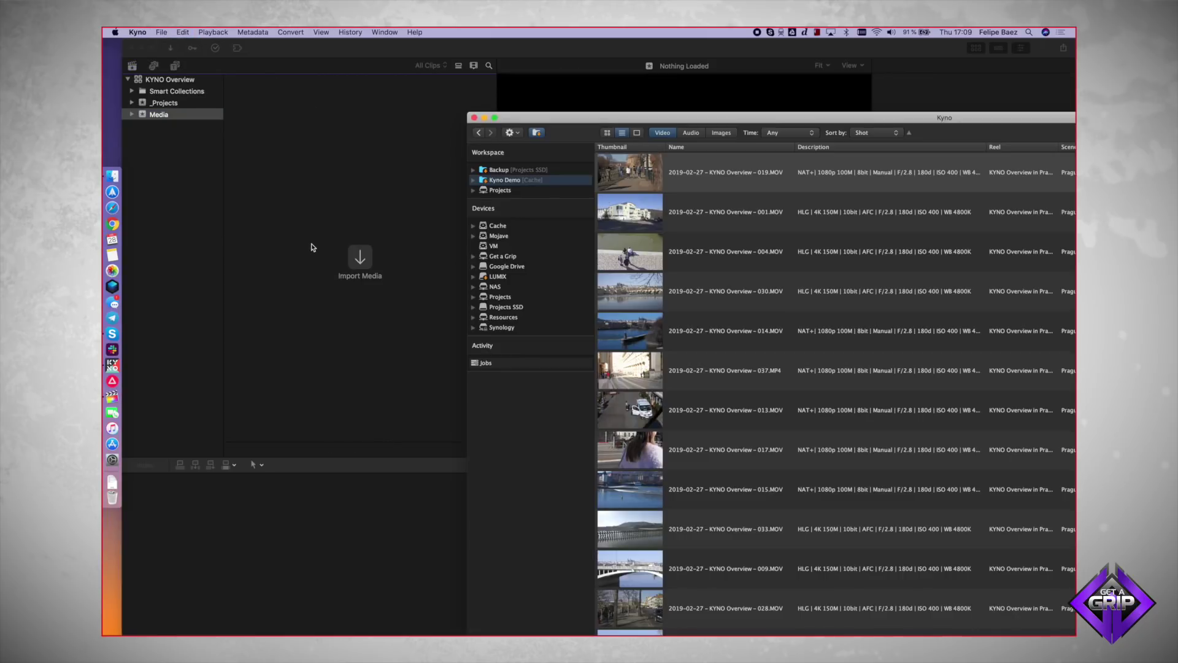
left_click(496, 118)
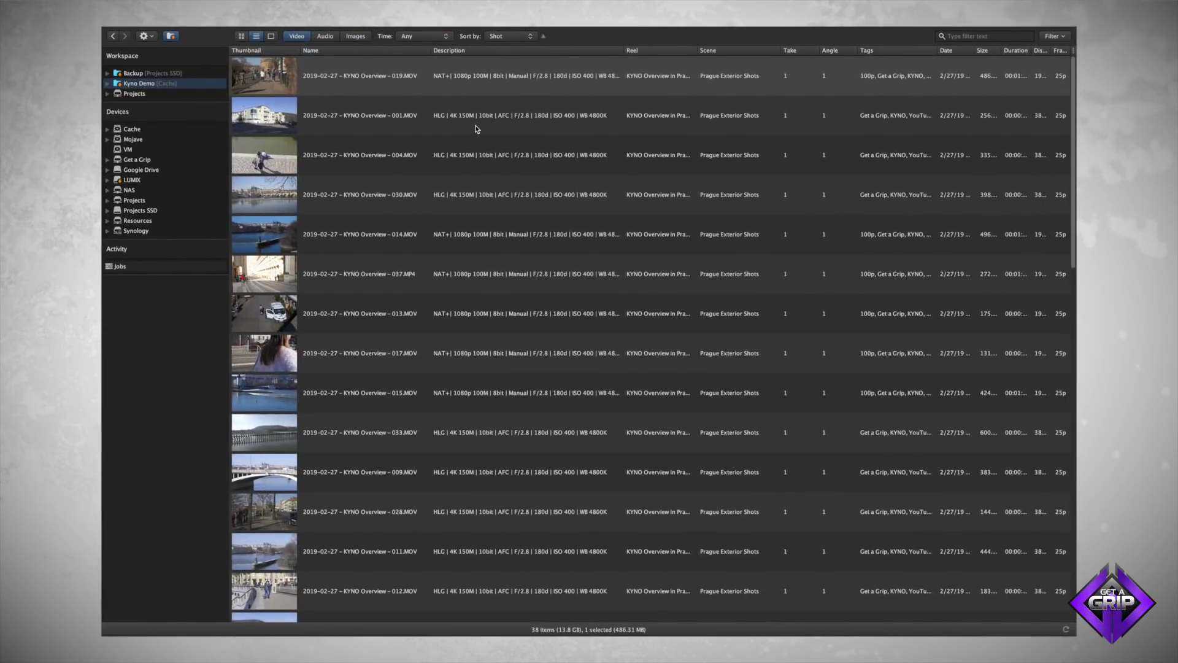
Step: Select all clips in the Kyno Demo folder and open the Send To FCPX options
left_click(476, 129)
key("shift+Down")
key("super+a")
right_click(466, 107)
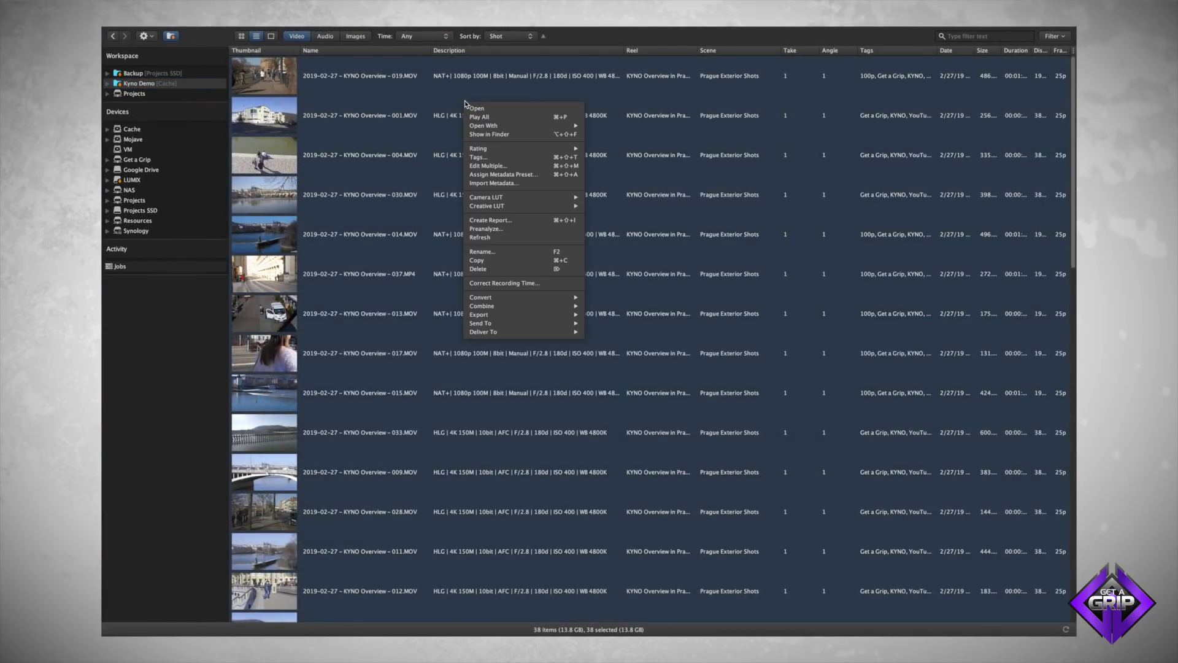
mouse_move(531, 326)
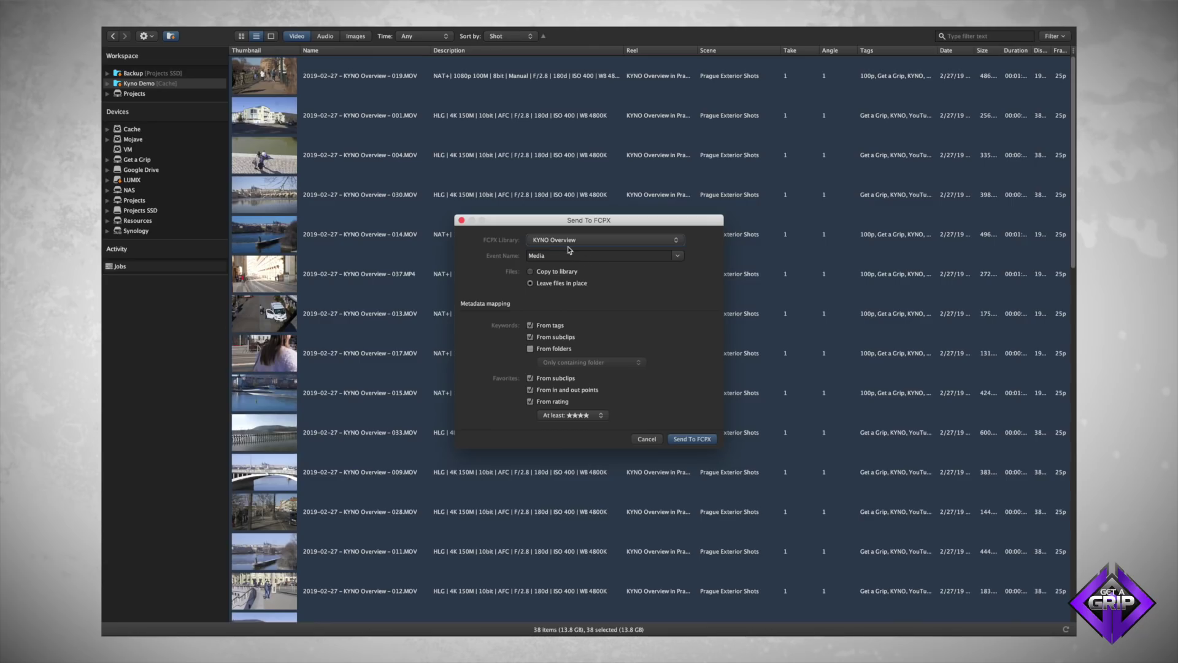
Step: Examine the target library and event name choices against the open Final Cut Pro library, and cancel the send
left_click(557, 241)
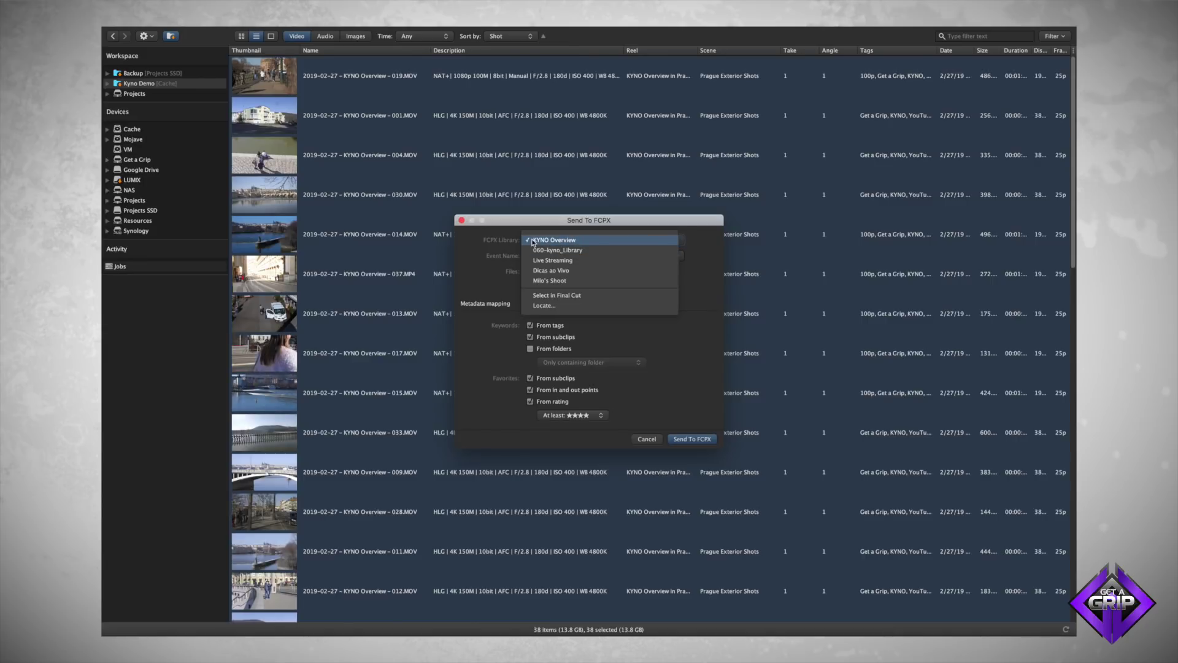
left_click(501, 247)
key("ctrl+Left")
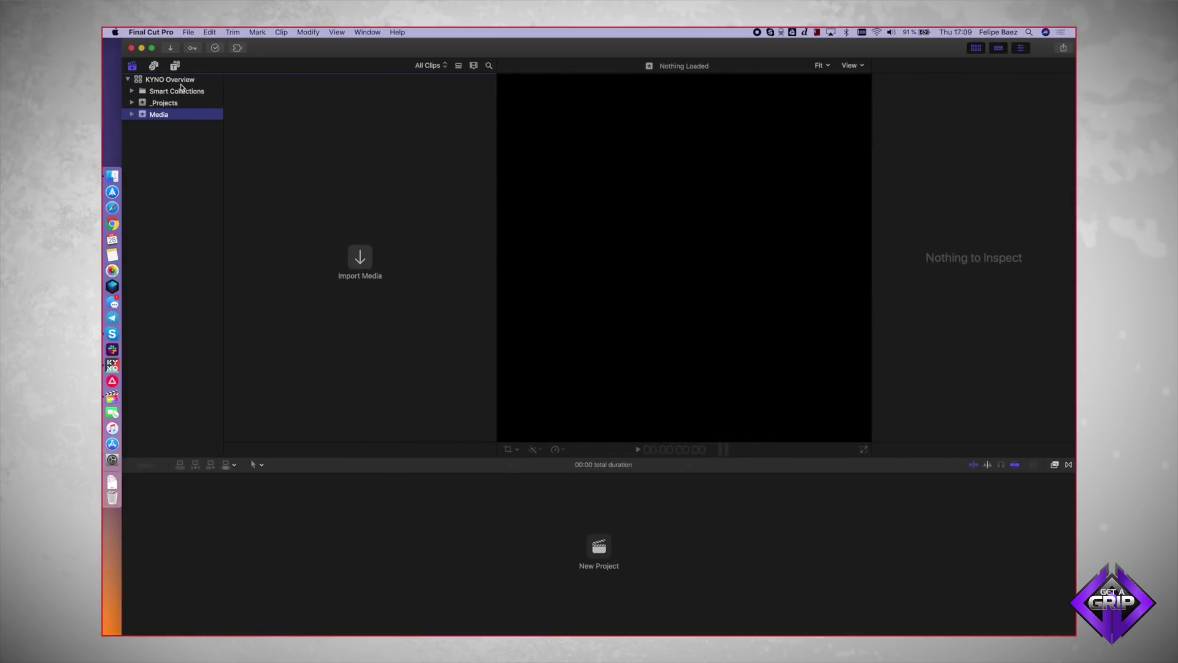
key("ctrl+Right")
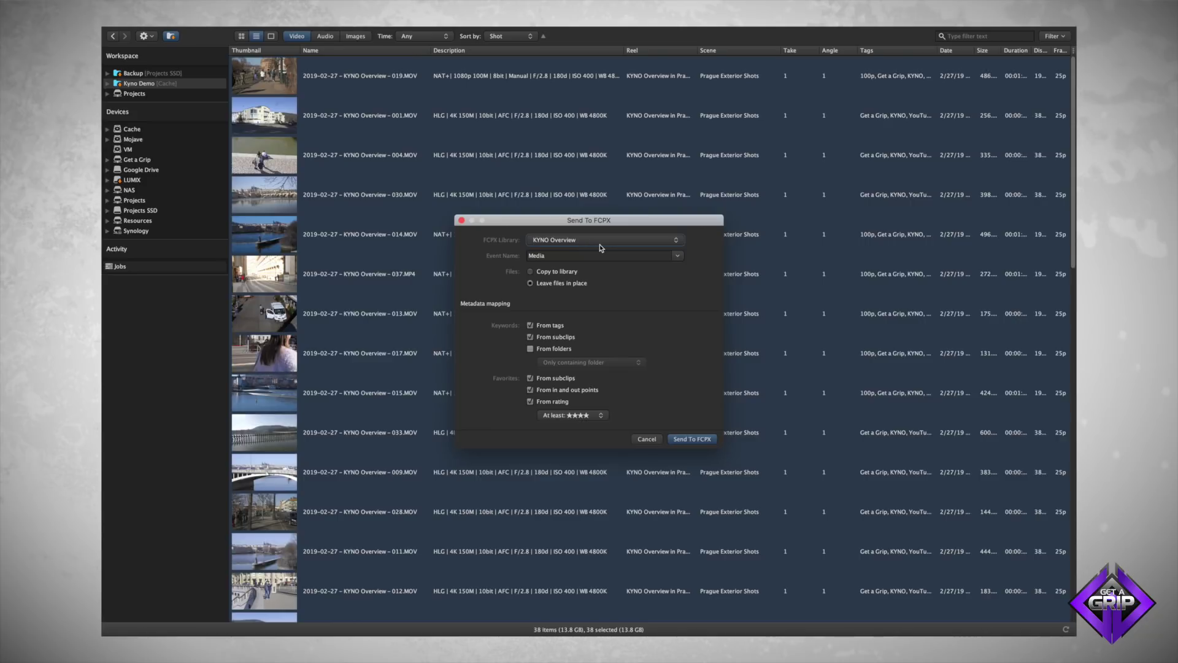
left_click(581, 256)
key("Return")
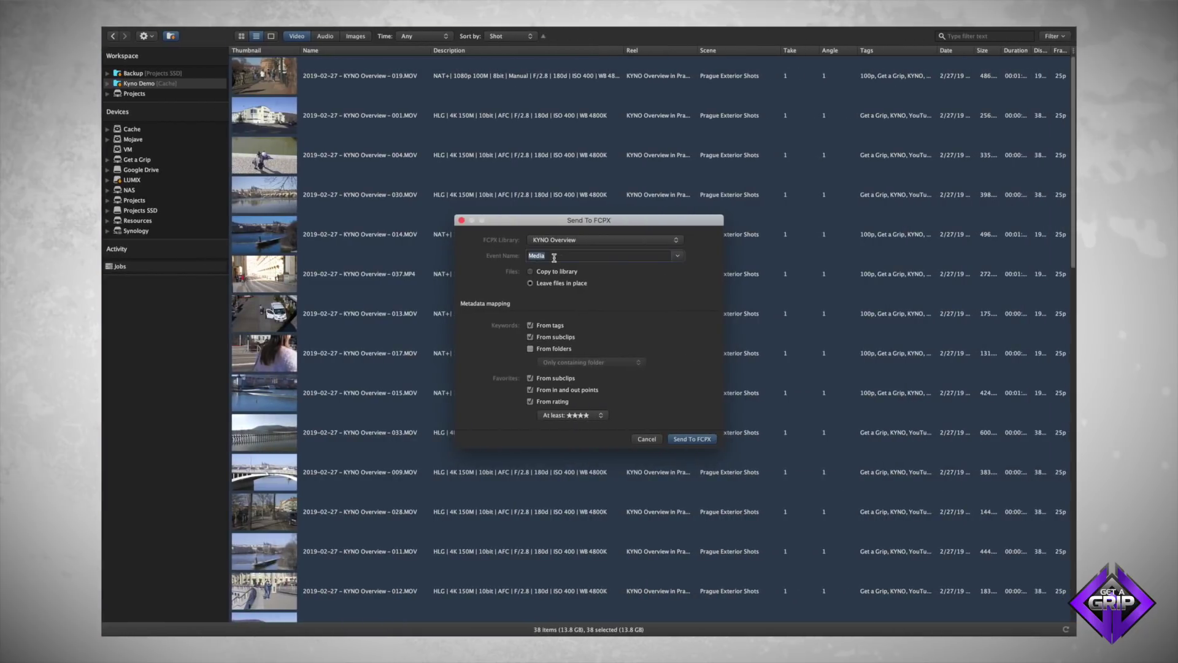
left_click(578, 255)
left_click(647, 440)
Step: Open clip 016 and create a subclip from its start to timecode 14:56:27:03
left_click(417, 201)
scroll(417, 200, "down", 10)
scroll(417, 200, "down", 2)
scroll(417, 200, "down", 1)
double_click(331, 262)
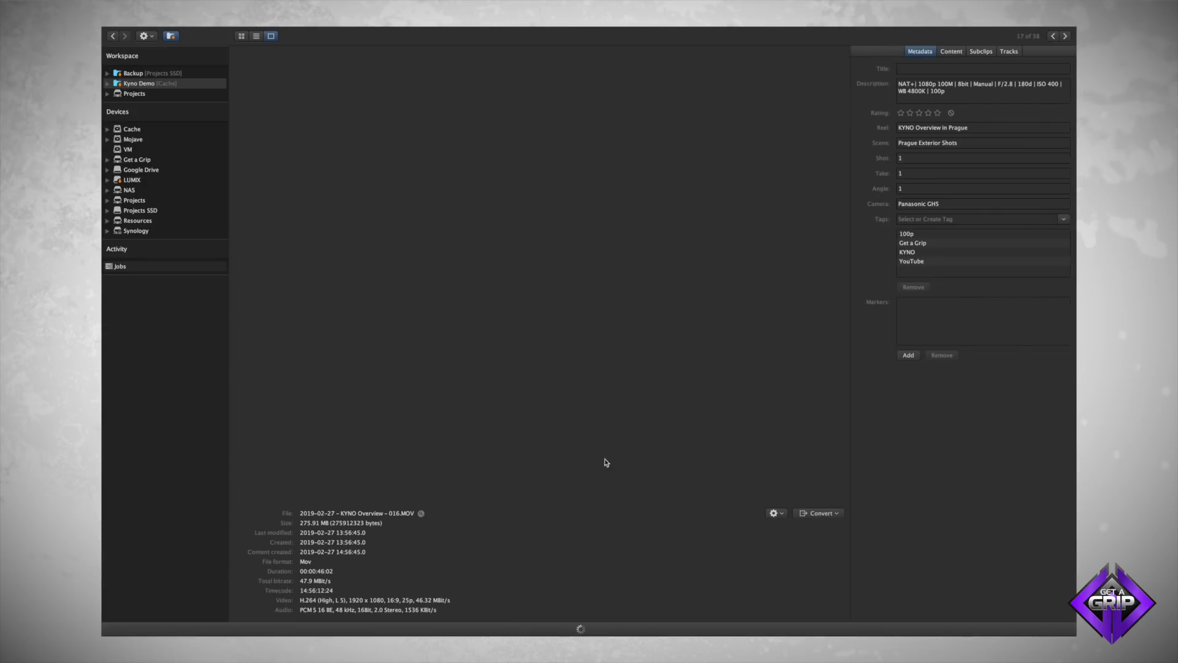
left_click_drag(316, 489, 446, 496)
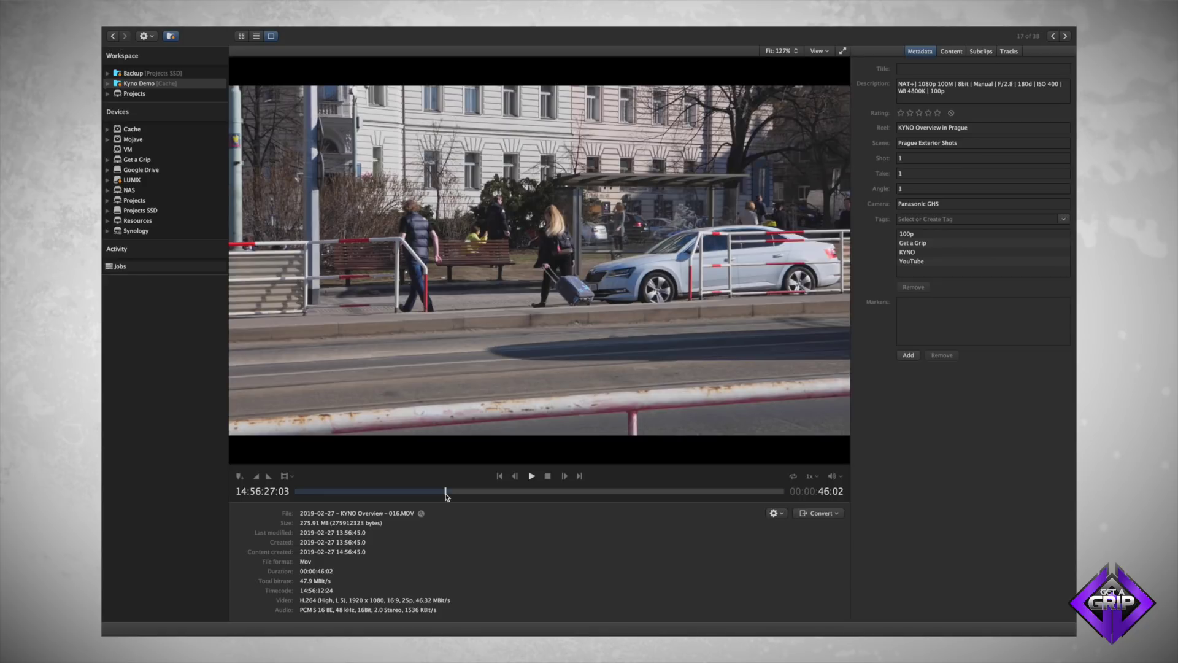
key("s")
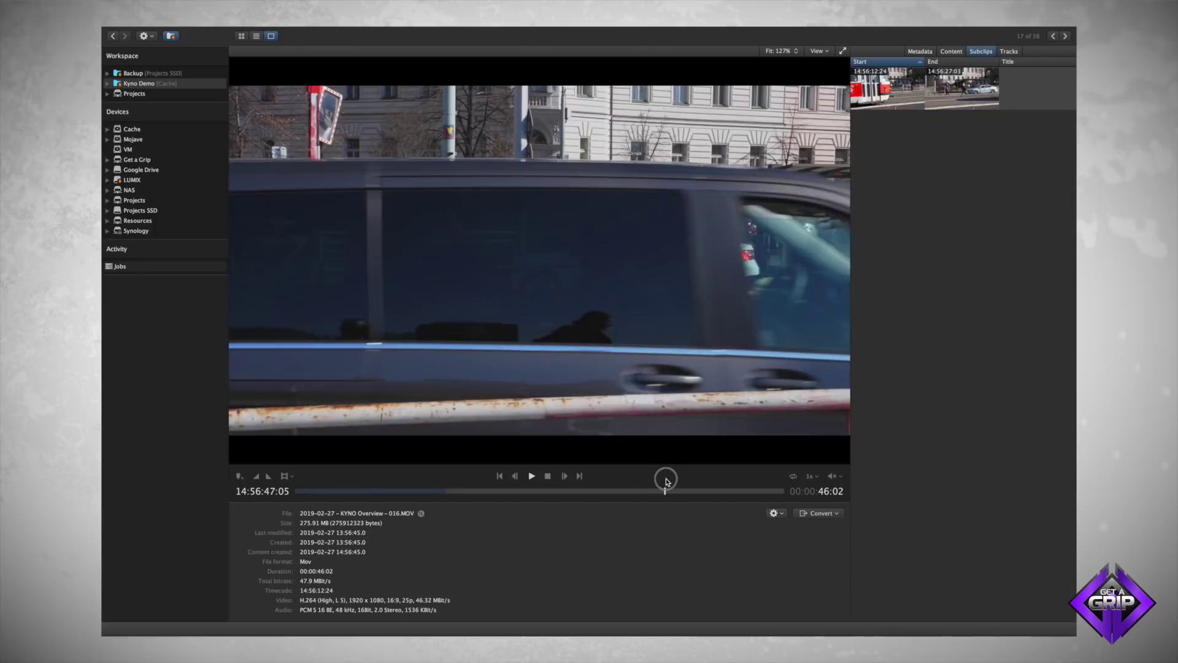
Step: Add a marker named "Taxi" at 14:56:48:20 with the description "I could add some description" and check it in the metadata
left_click_drag(667, 482, 675, 483)
key("m")
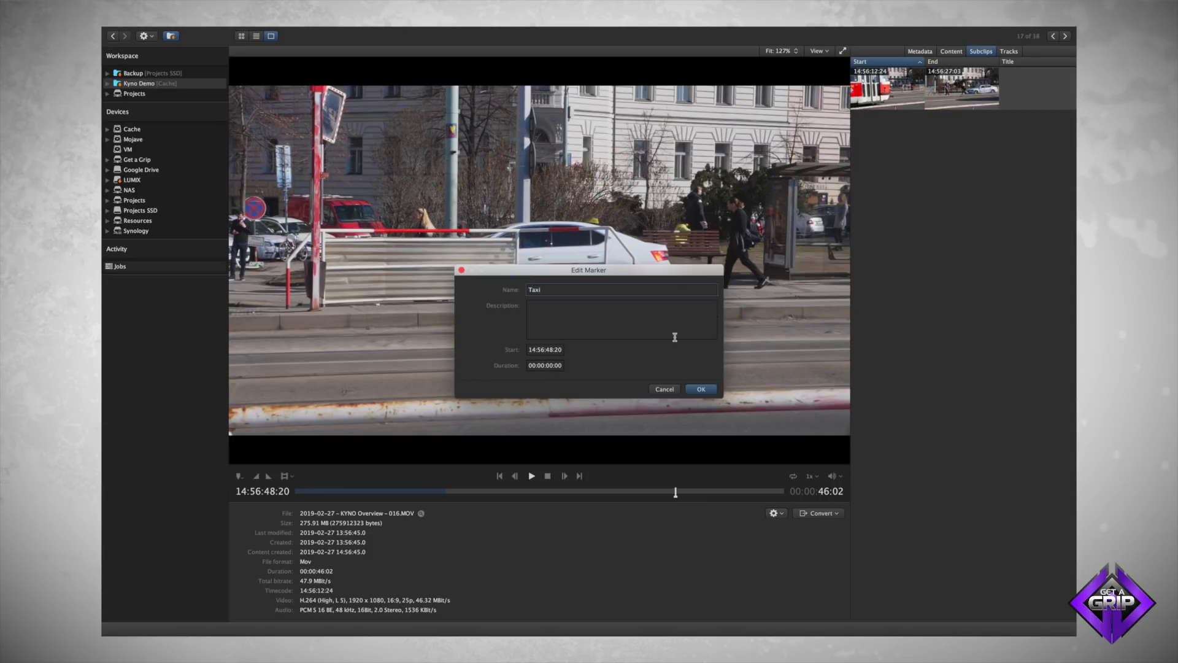
left_click(644, 320)
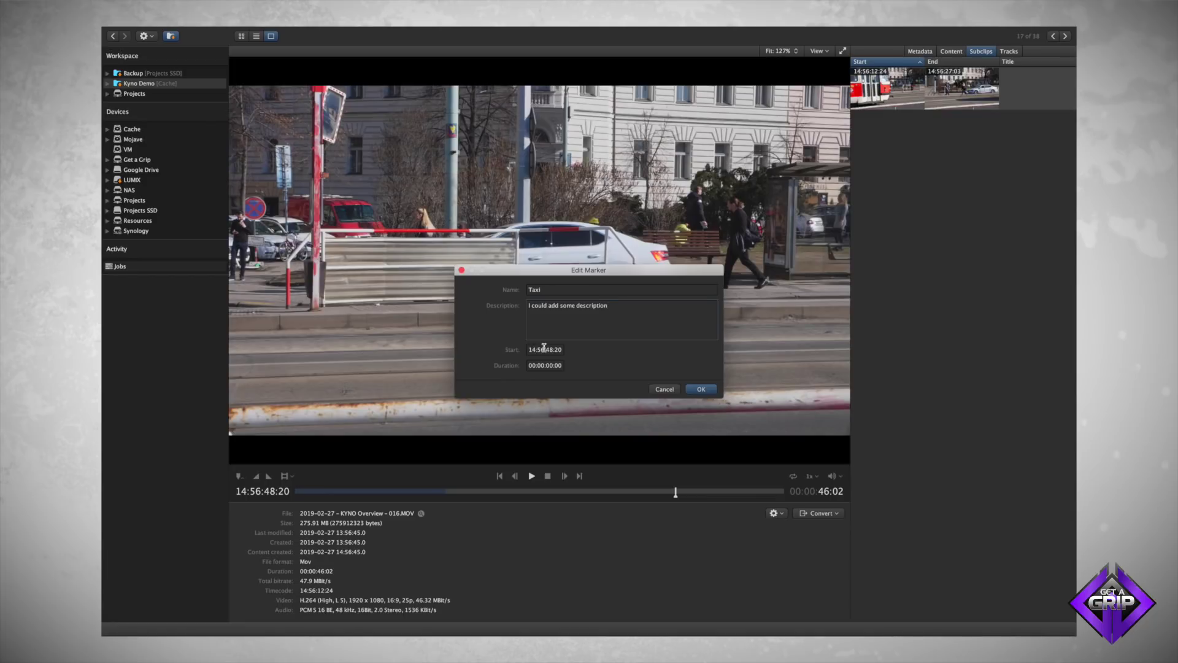
left_click(703, 389)
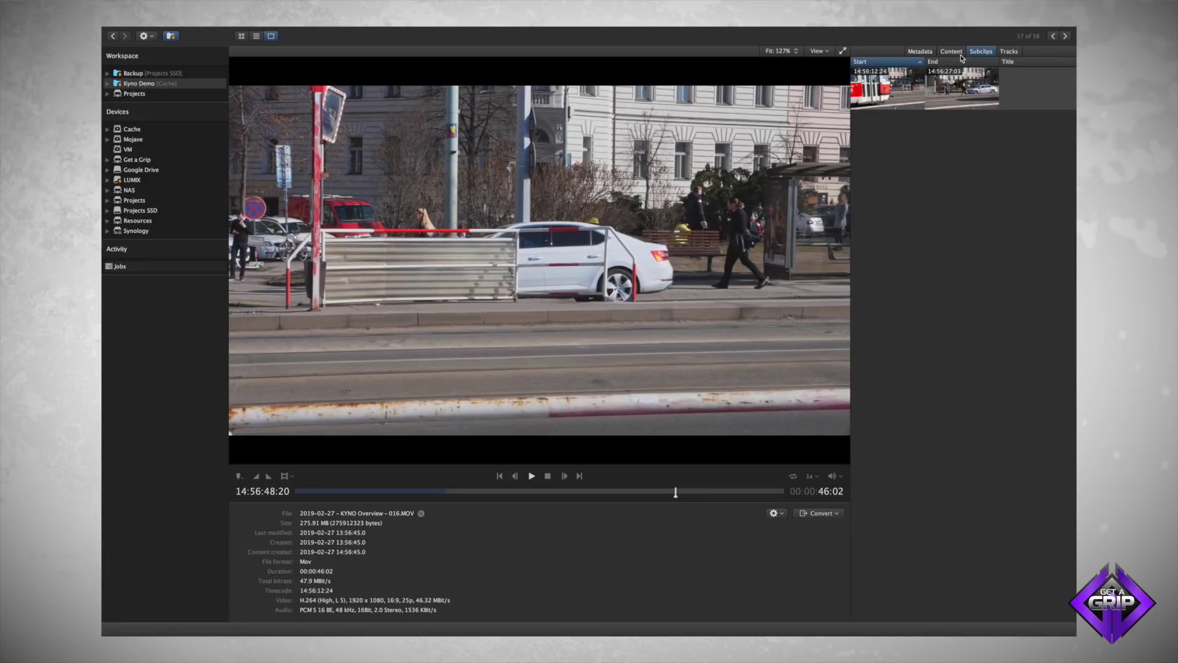
left_click(927, 51)
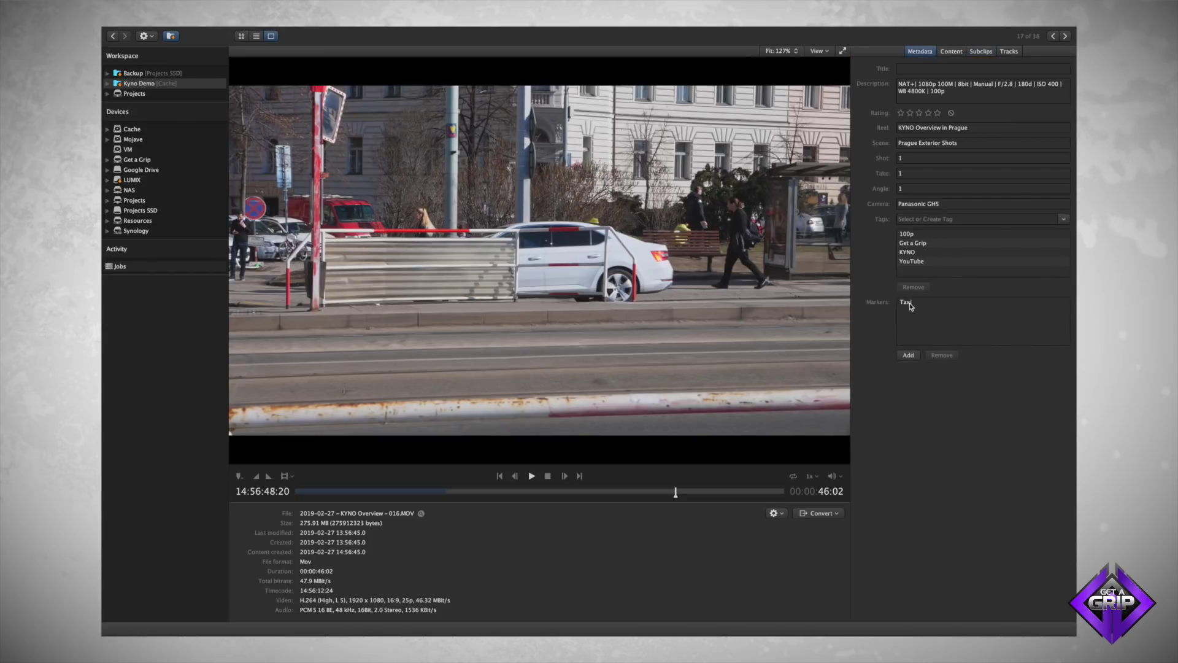
Step: Check clip 016's subclips, then create a subclip named "Police car" in clip 020 from 14:59:01:13 to 14:59:06:13
left_click(980, 52)
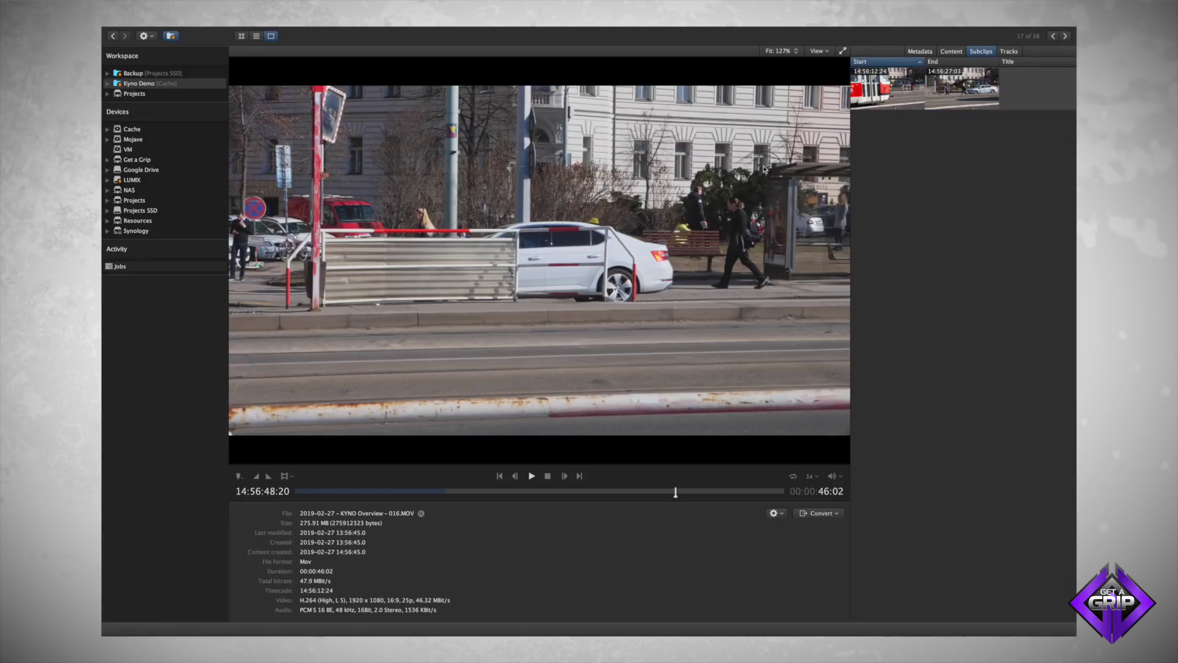
left_click(257, 37)
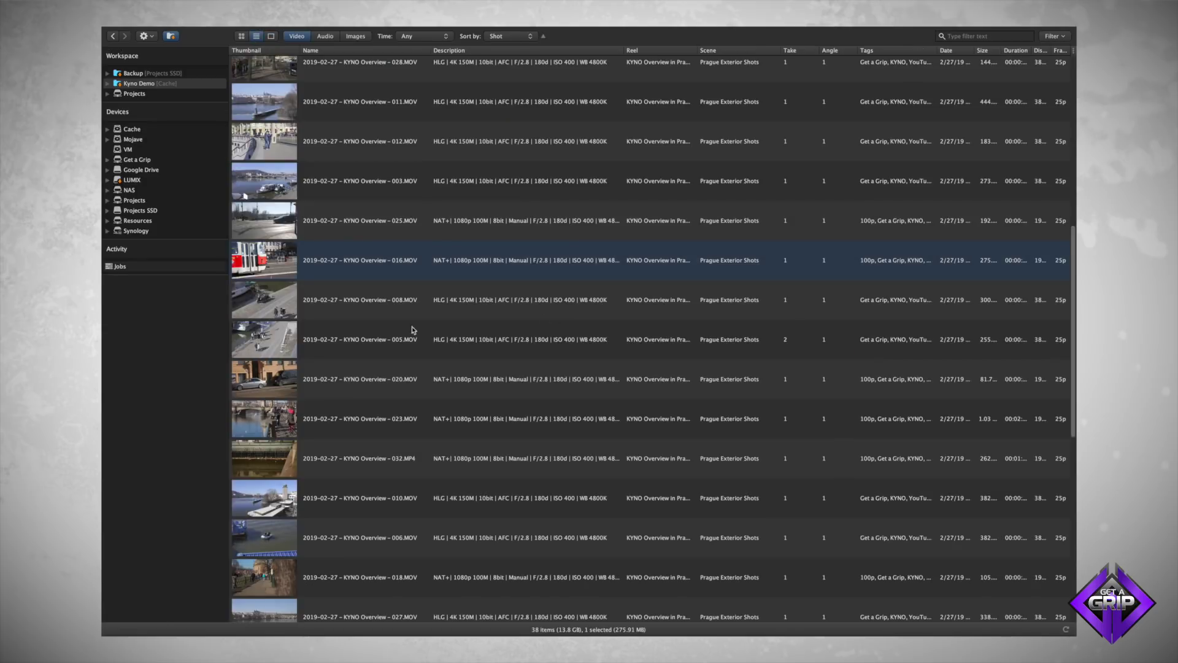
scroll(405, 331, "down", 1)
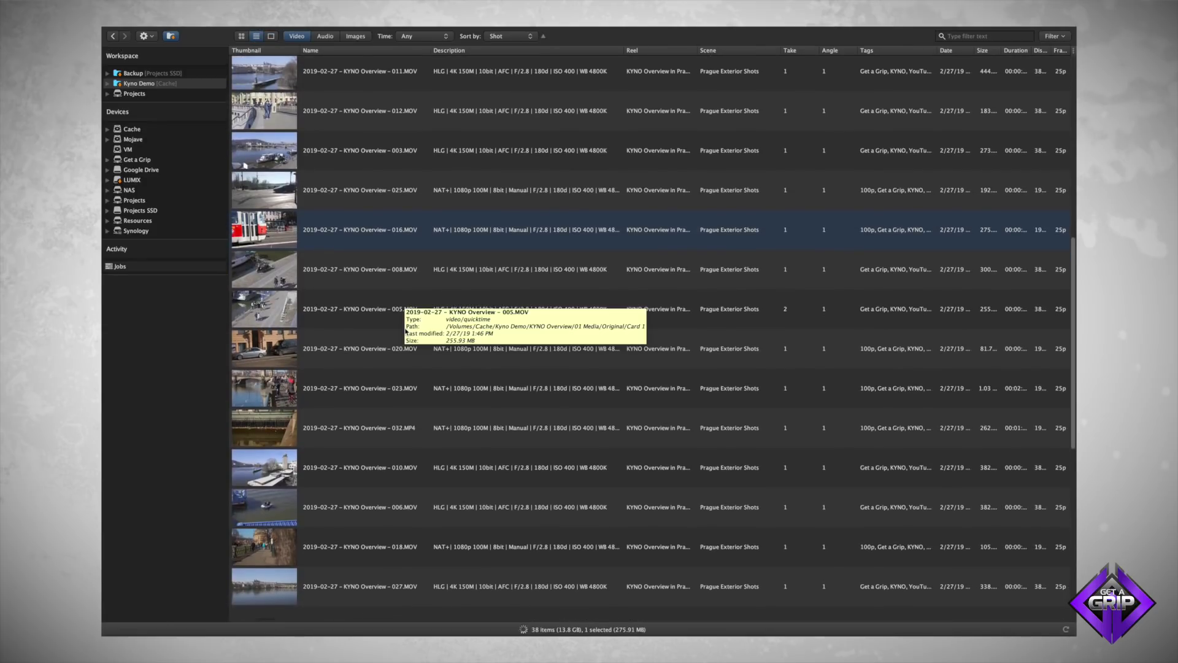
double_click(364, 350)
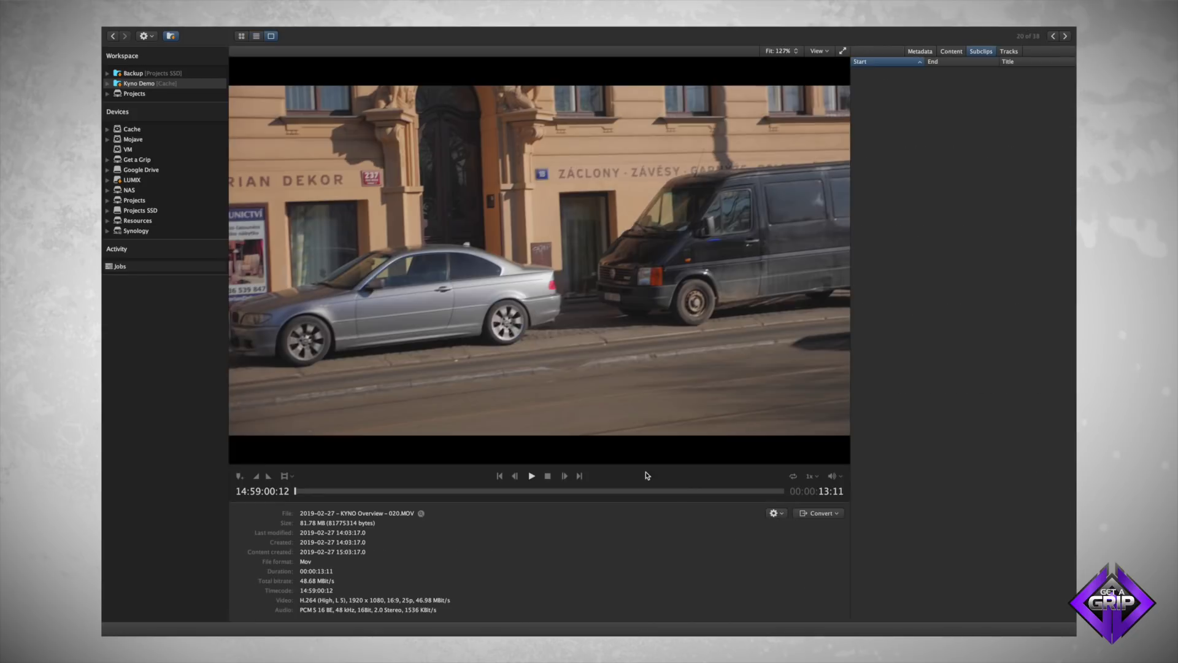
left_click(310, 492)
left_click_drag(310, 491, 335, 491)
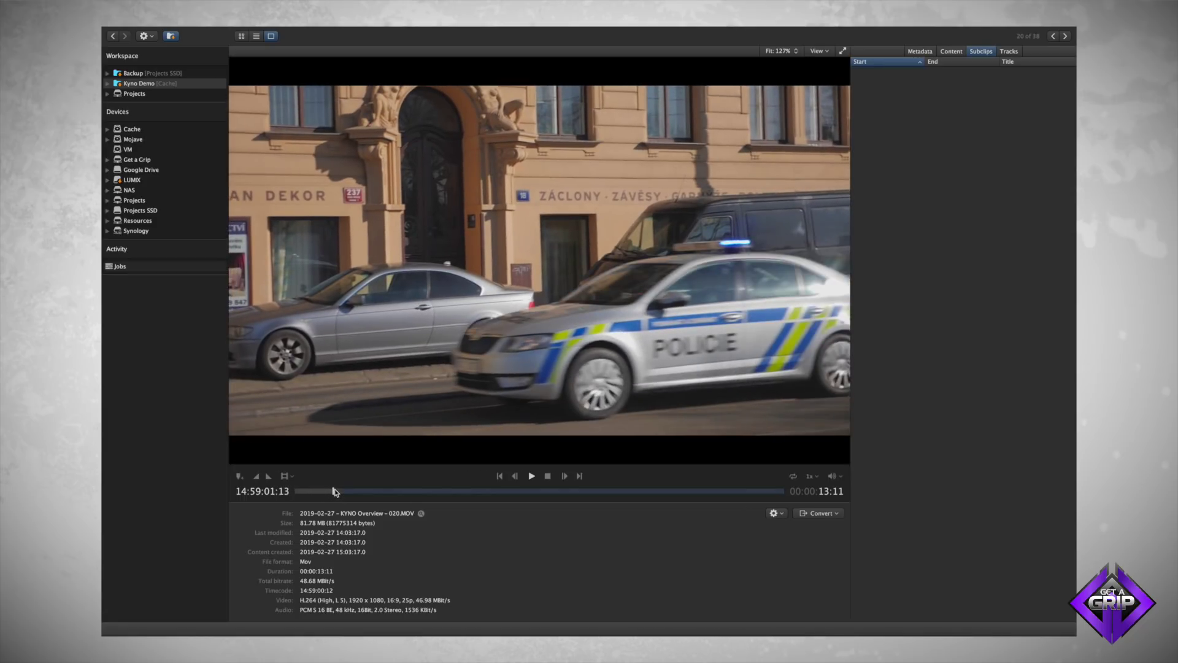
left_click_drag(417, 491, 516, 492)
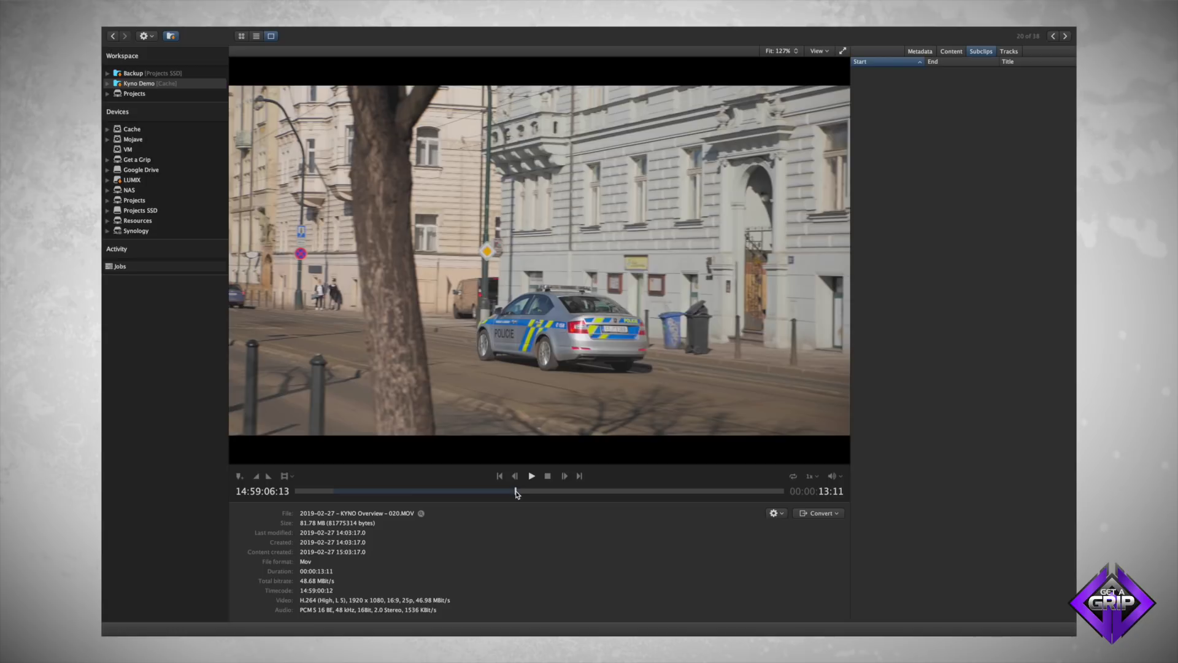
key("s")
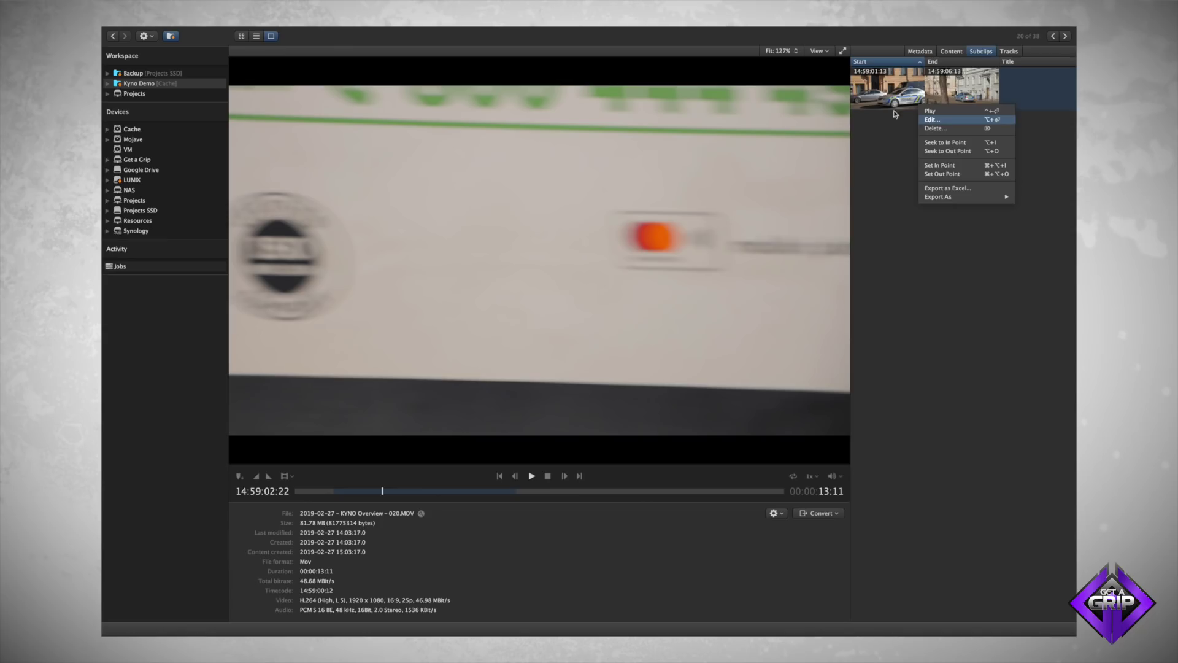
left_click(889, 107)
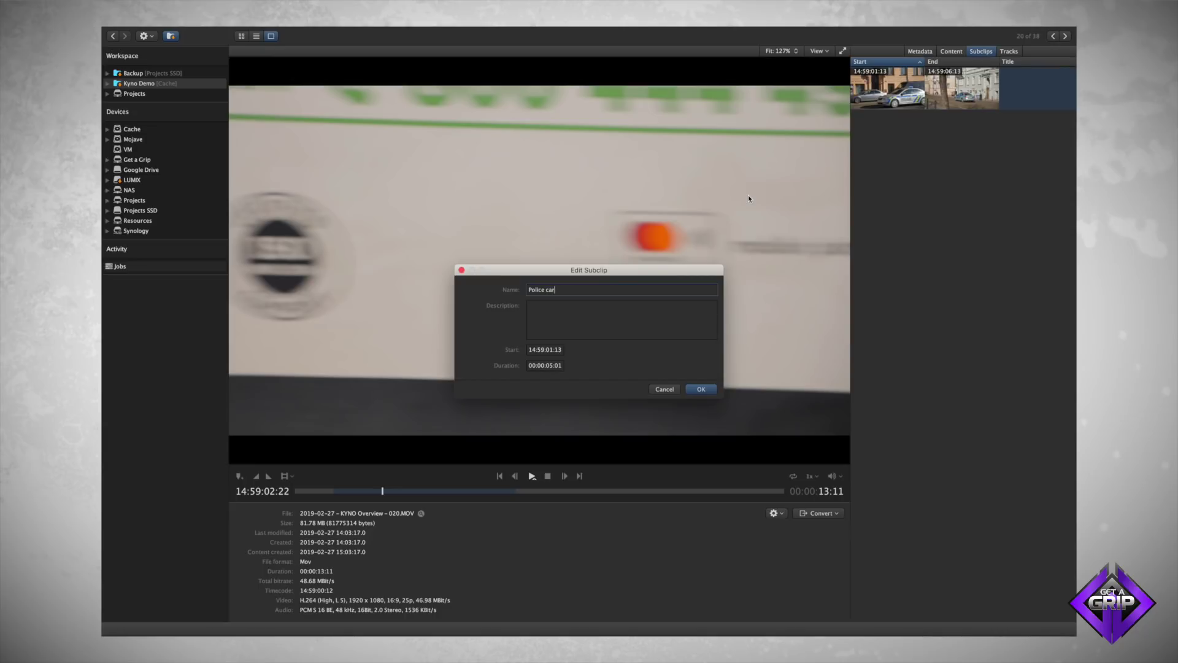
left_click(705, 390)
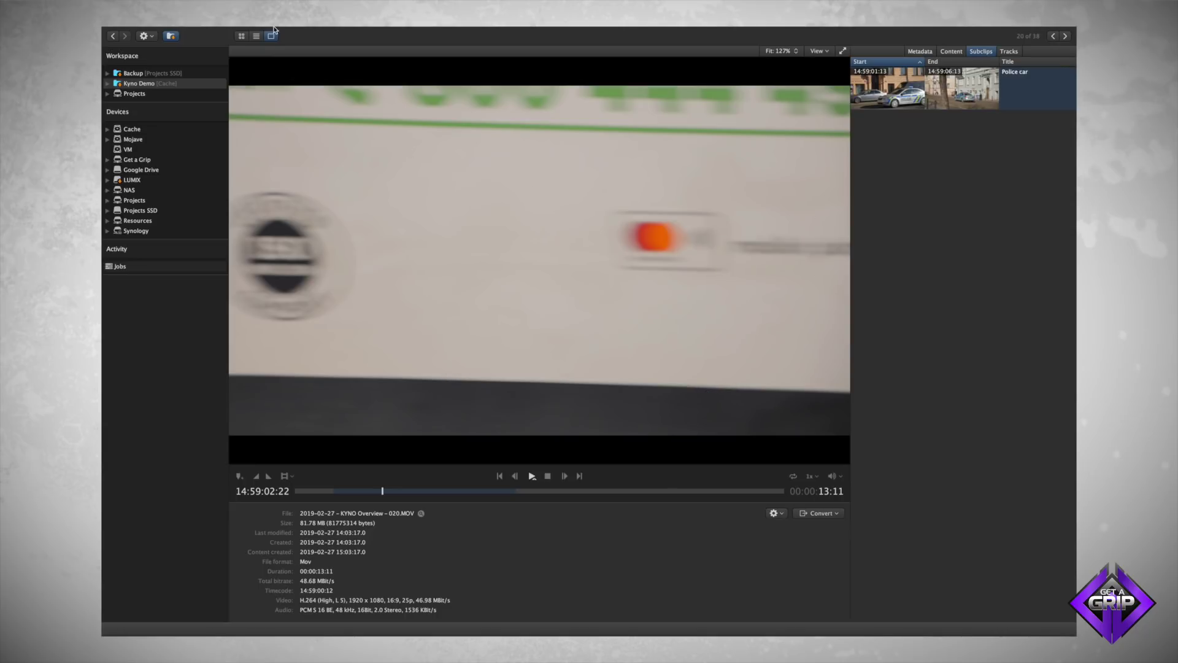
Step: Rate clips 027, 002 and 038 five stars, checking the rating in clip 002's metadata
left_click(256, 36)
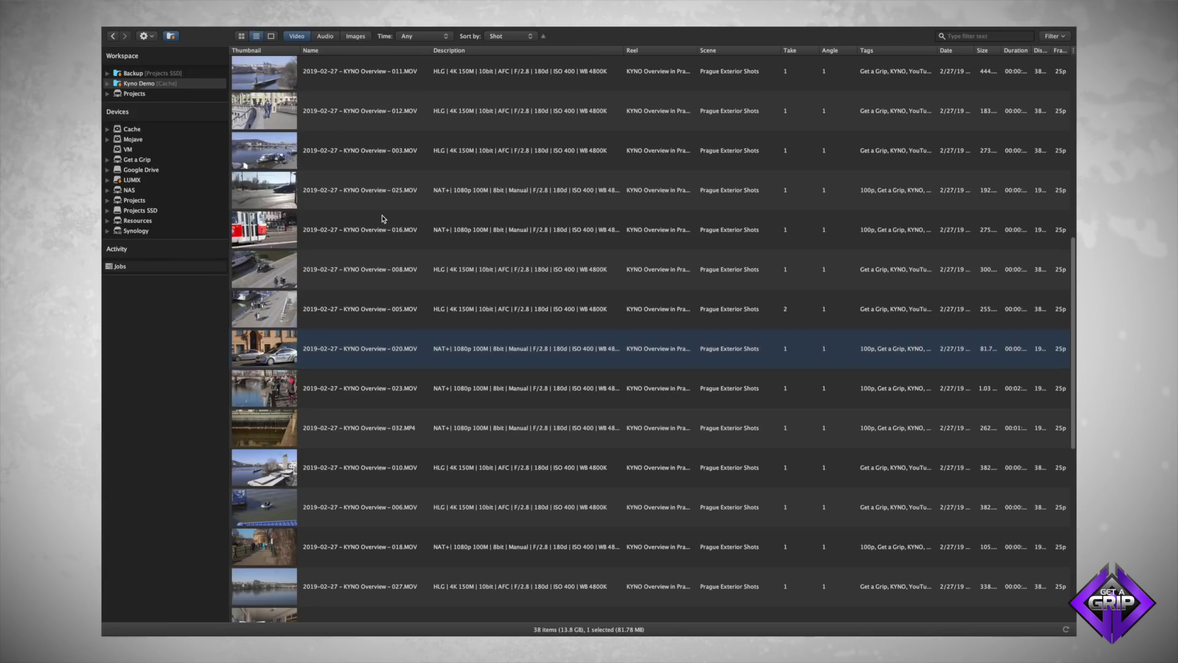
scroll(382, 219, "down", 3)
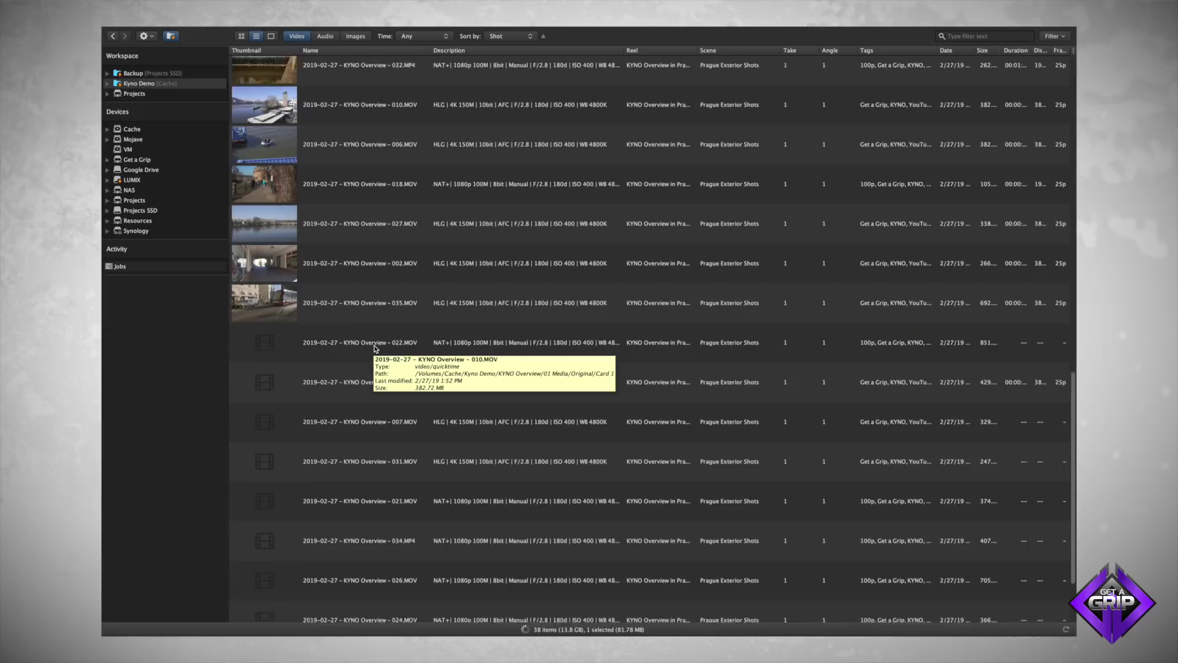
scroll(362, 229, "down", 1)
left_click(338, 176)
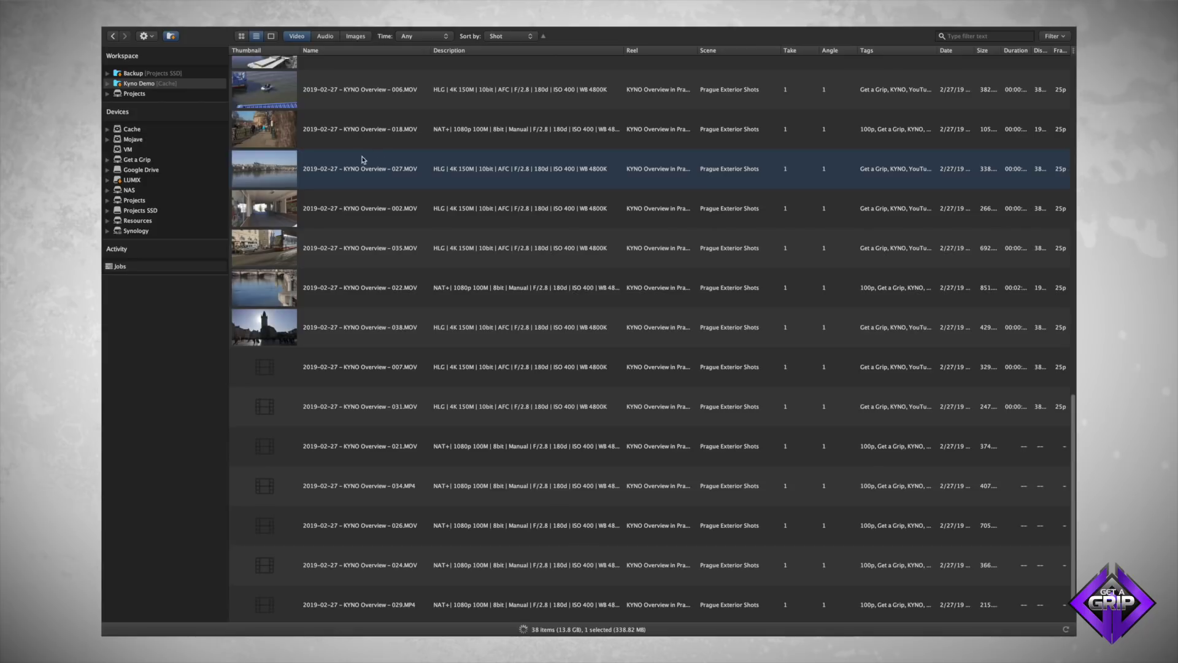
left_click(360, 175)
double_click(360, 175)
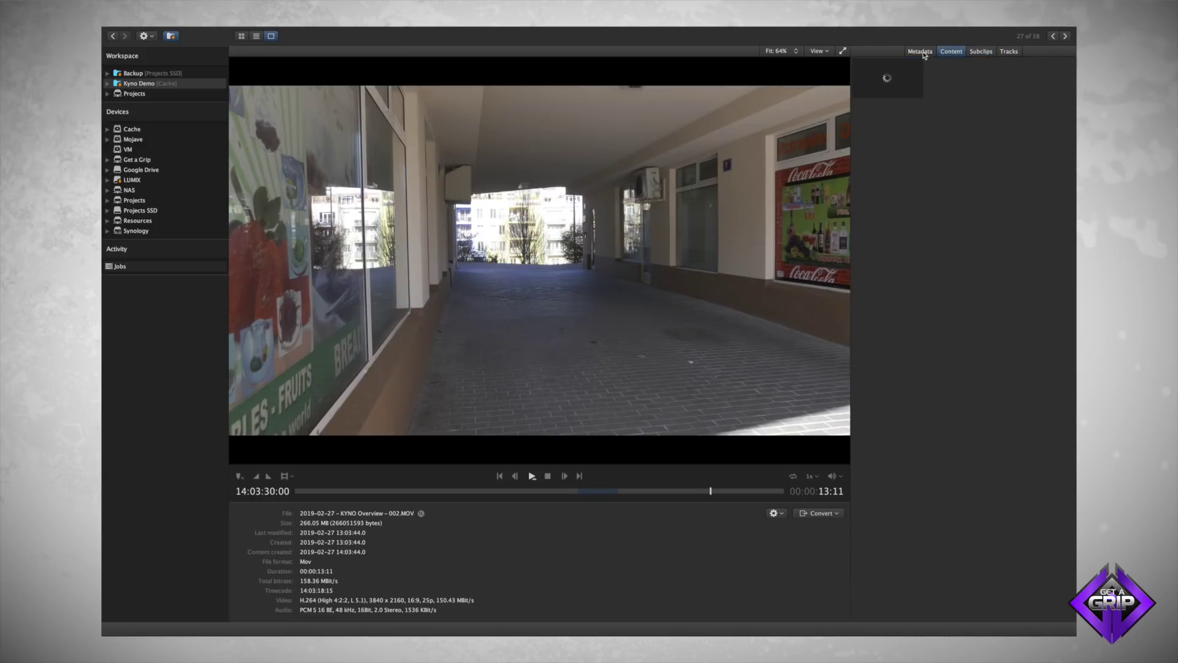
left_click(922, 52)
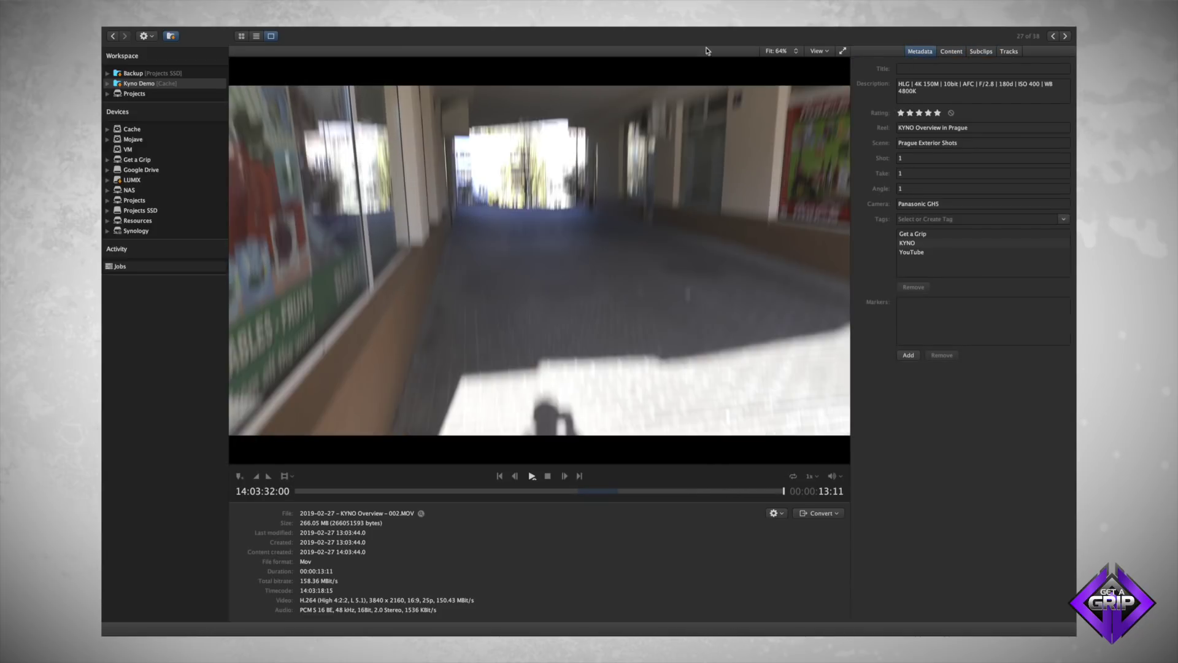
left_click(258, 37)
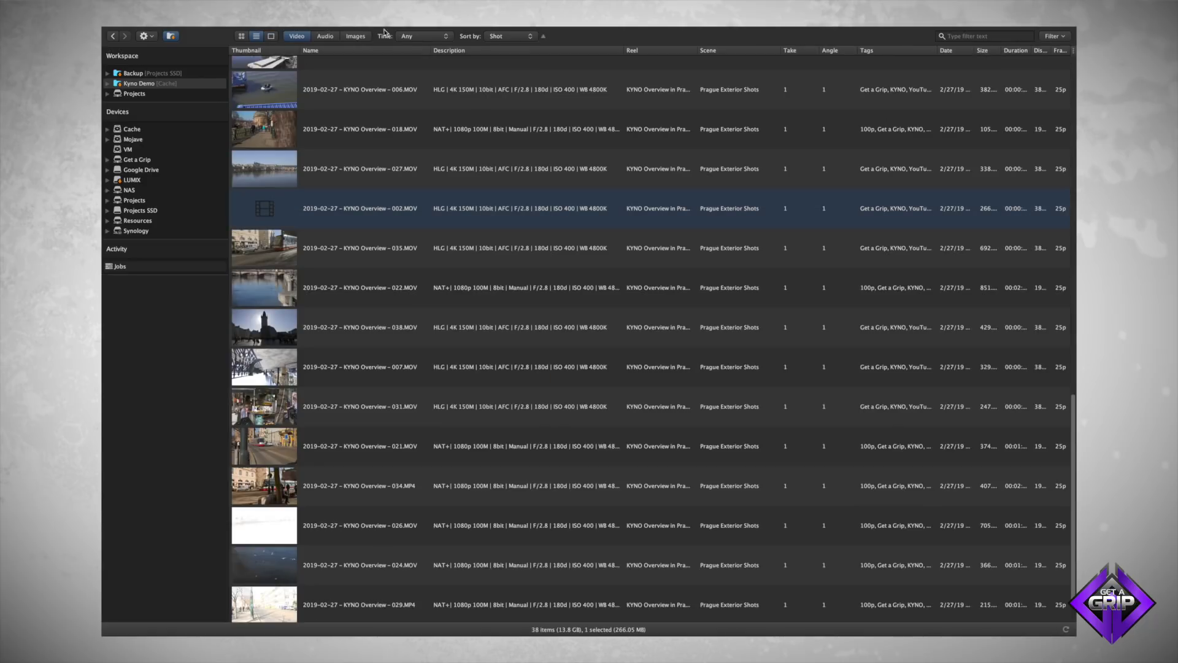
scroll(426, 280, "down", 1)
left_click(368, 306)
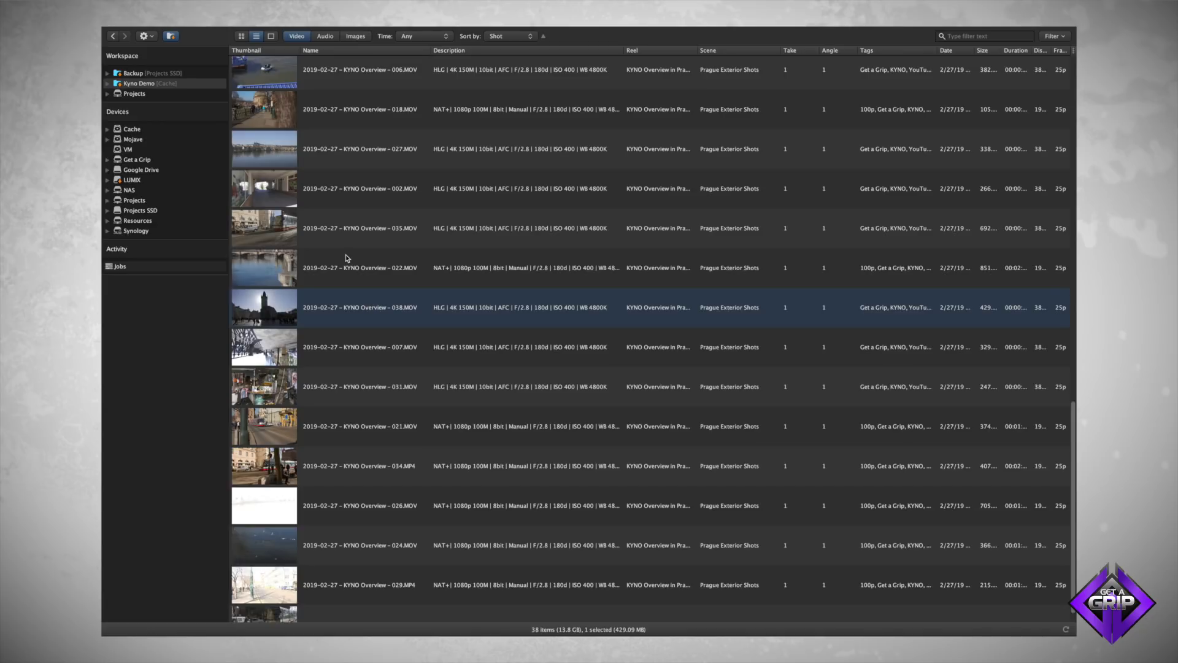
key("super+a")
key("super+shift+e")
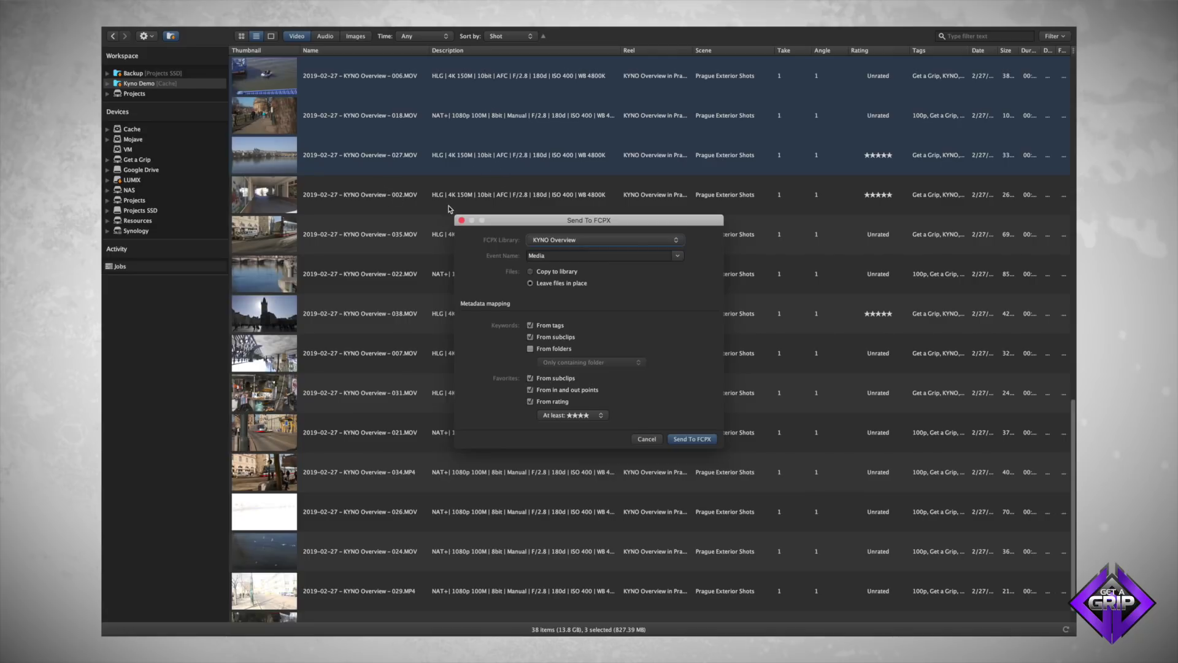
left_click(462, 220)
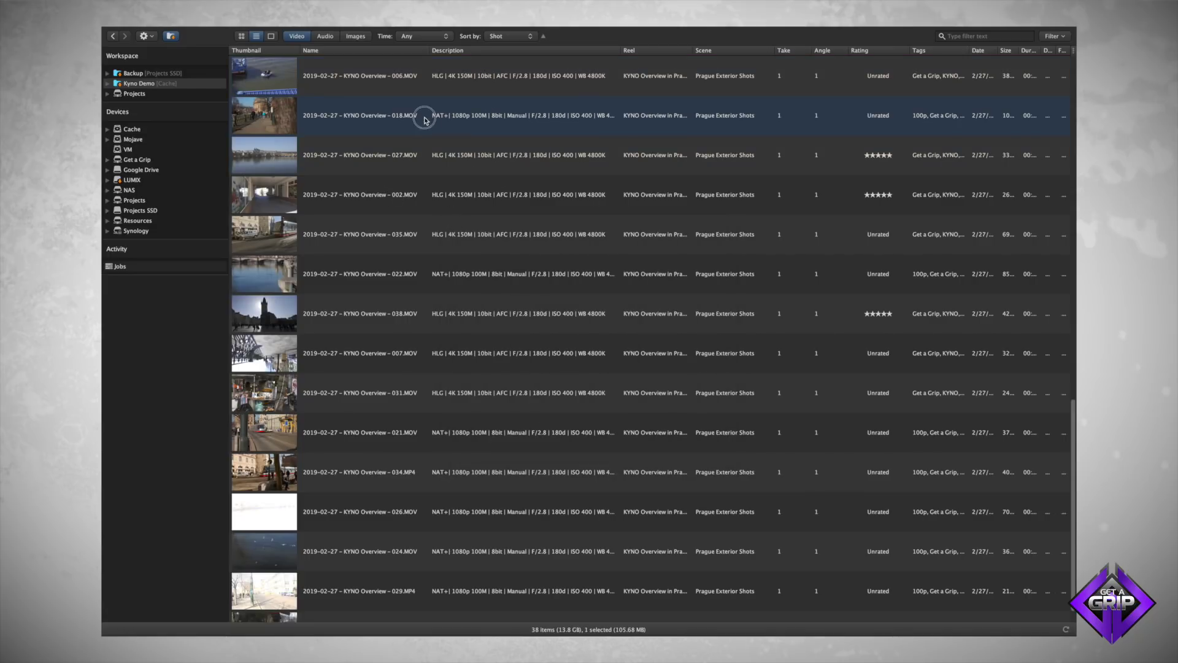
Step: Create a subclip in clip 018 from 14:57:25:09 to 14:57:32:04 and return to the clip list
double_click(425, 119)
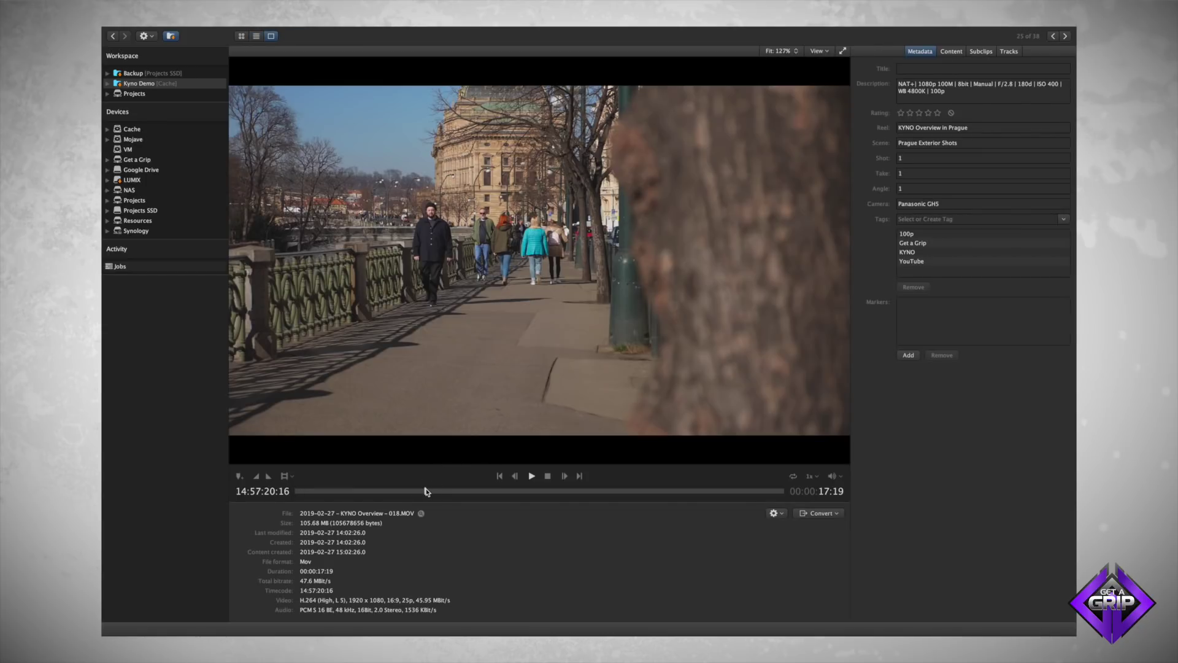
left_click(426, 491)
left_click(612, 492)
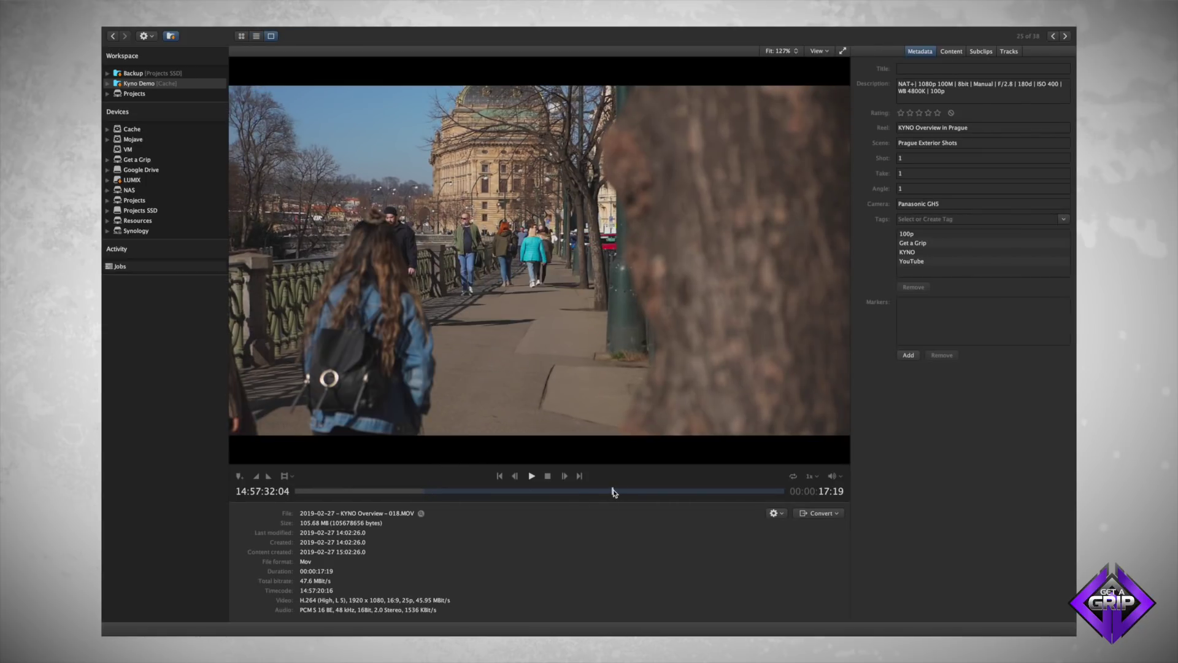
key("s")
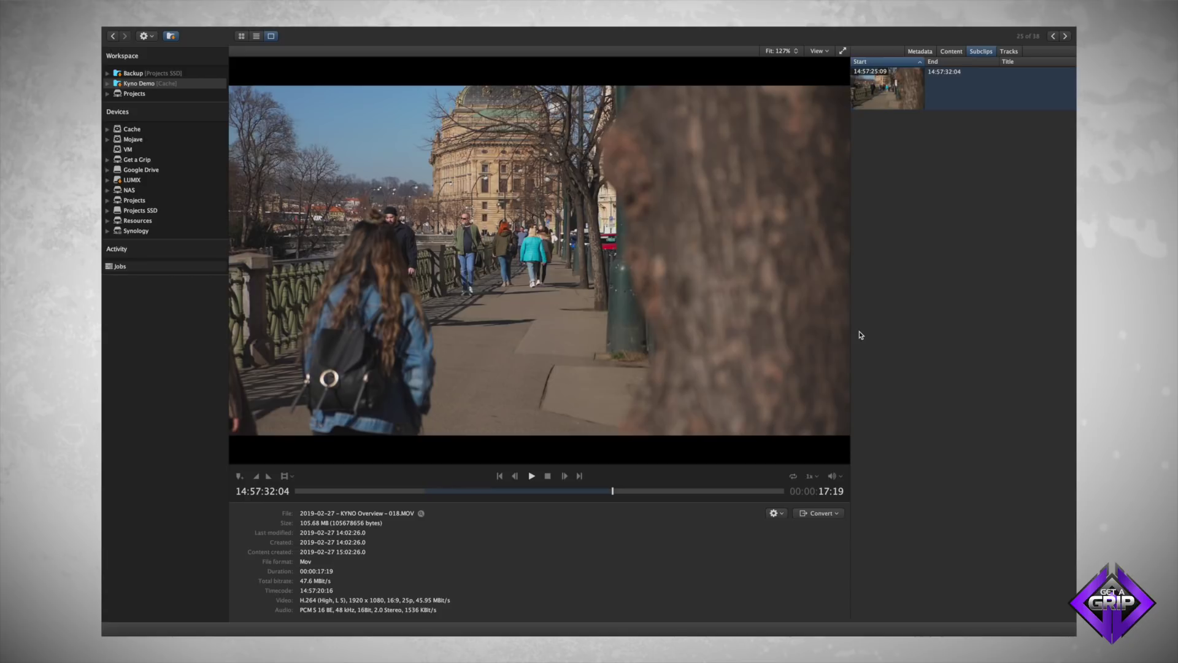
key("Escape")
key("super+2")
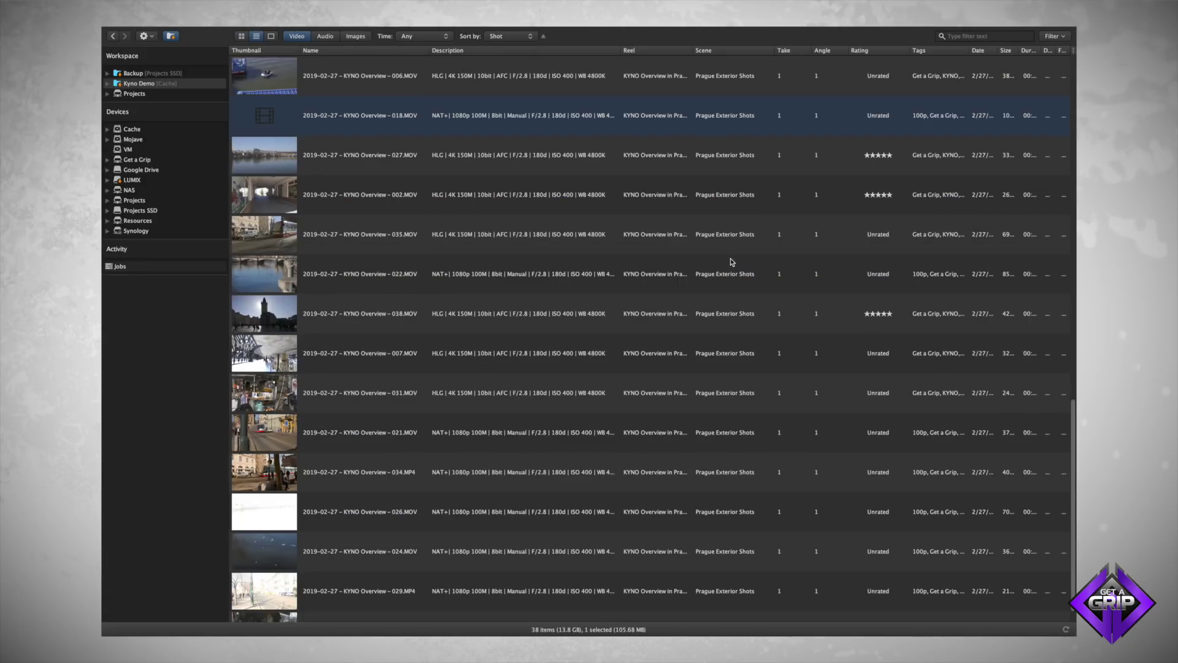
Step: Send clips 006, 018 and 027 to the KYNO Overview library's Media event, with favorites from ratings of at least five stars
left_click(806, 162)
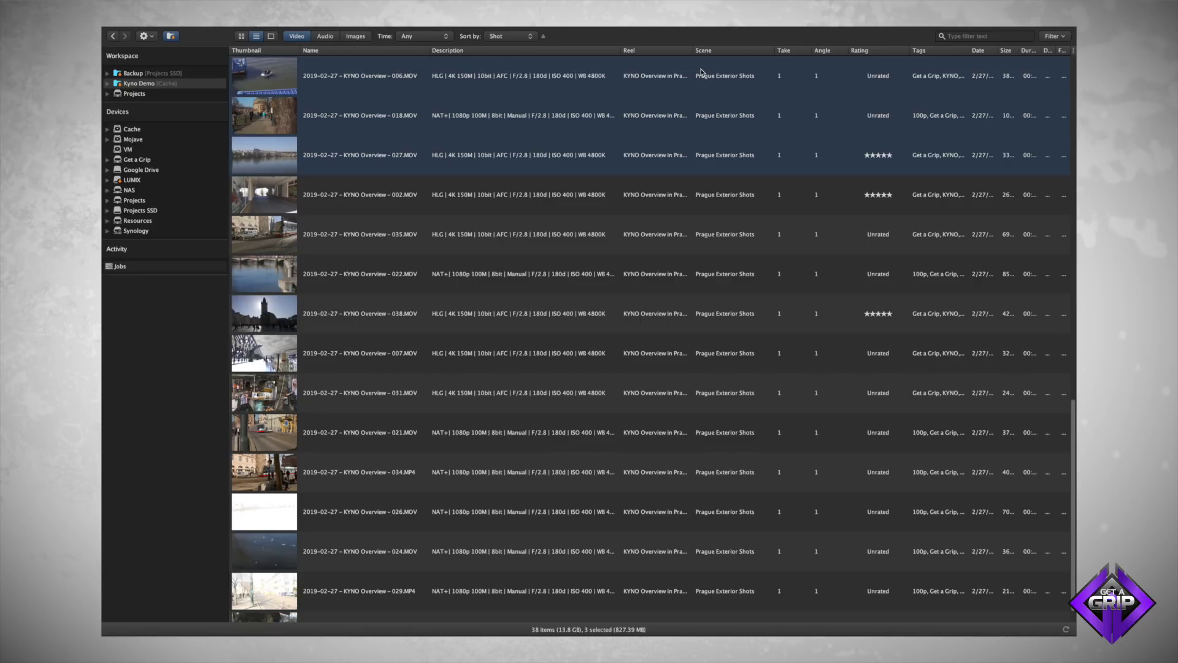
key("super+shift+e")
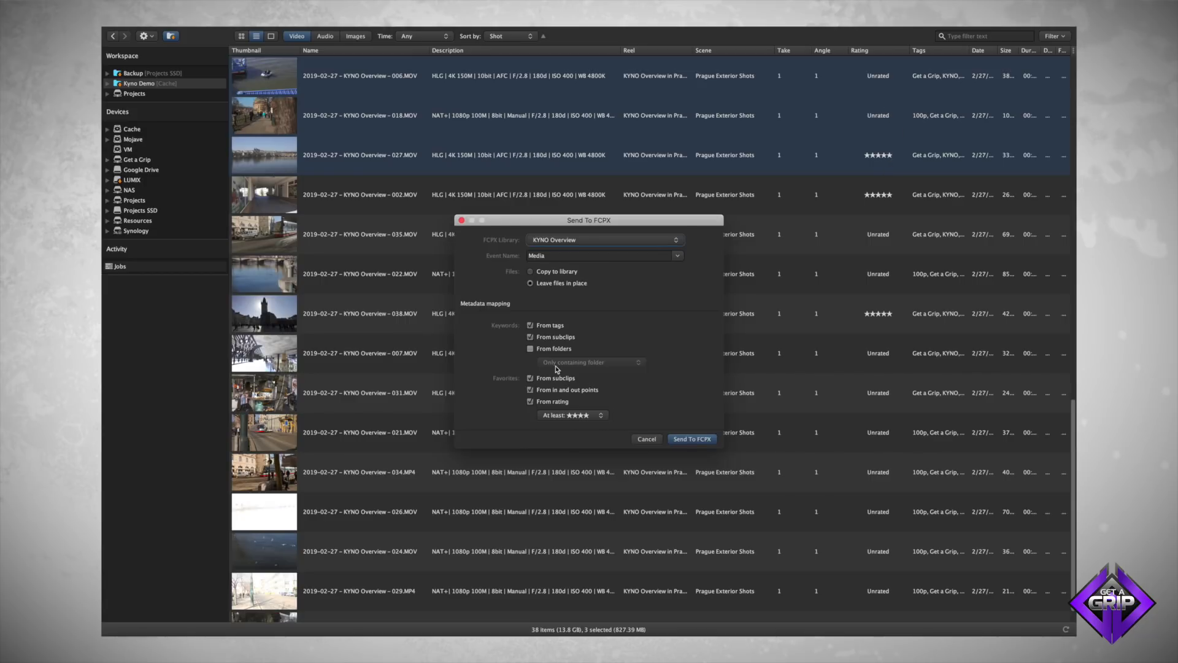
left_click(583, 421)
left_click(593, 430)
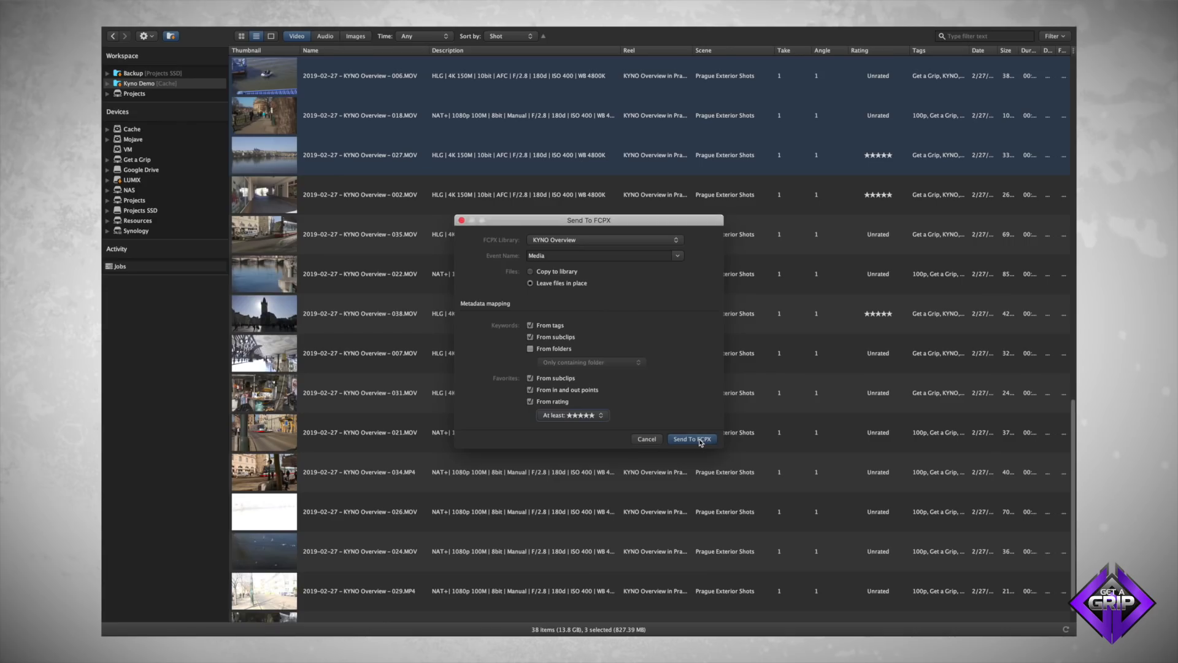
left_click(698, 436)
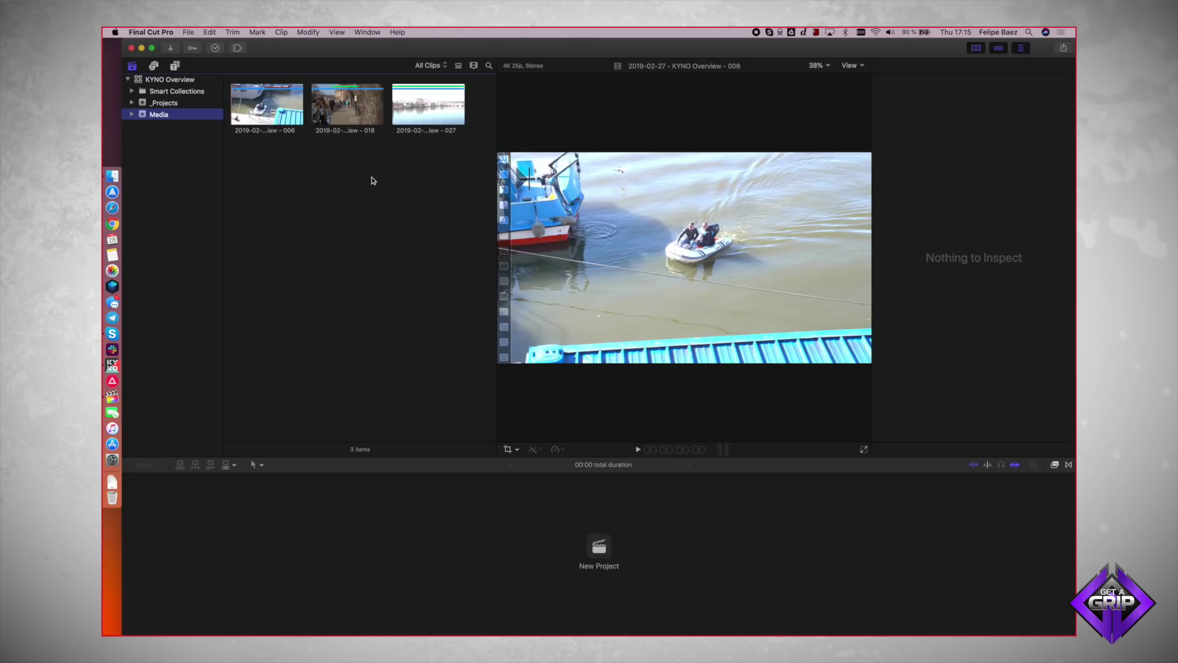
Step: In Final Cut Pro, inspect clip 018's metadata and subclip range, and examine clip 027's metadata
left_click(345, 100)
key("super+4")
left_click_drag(334, 93, 358, 92)
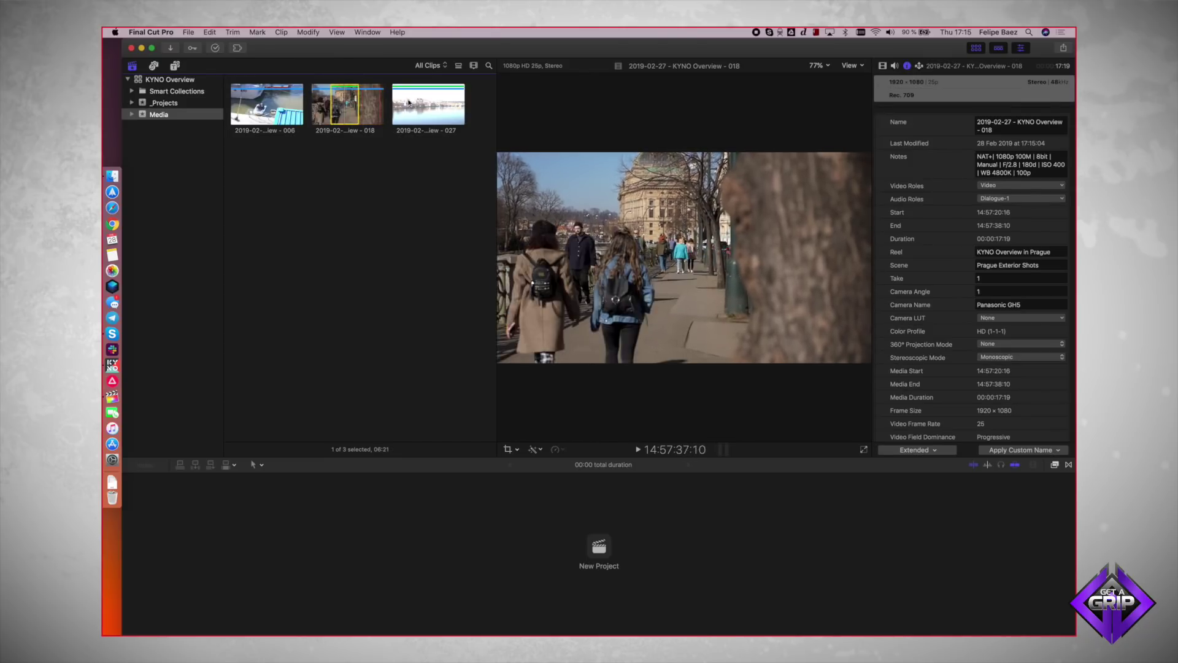
left_click(441, 108)
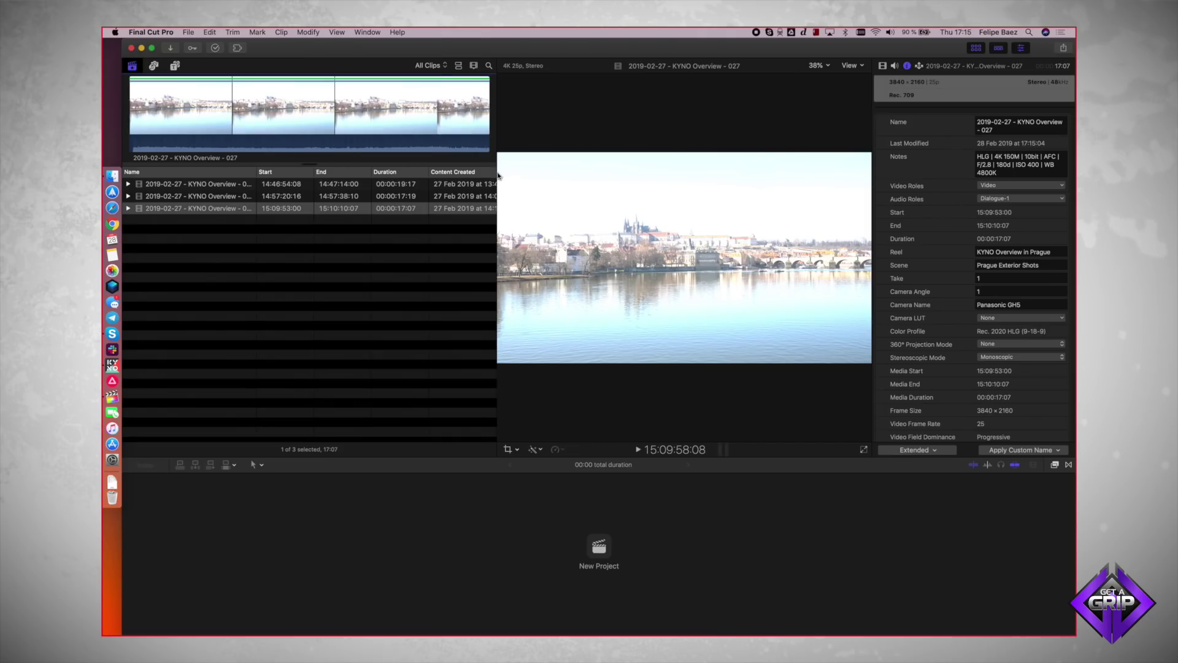
Step: Widen the browser's clip list and add the Reel, Scene and Shot/Take columns
left_click_drag(499, 176, 639, 177)
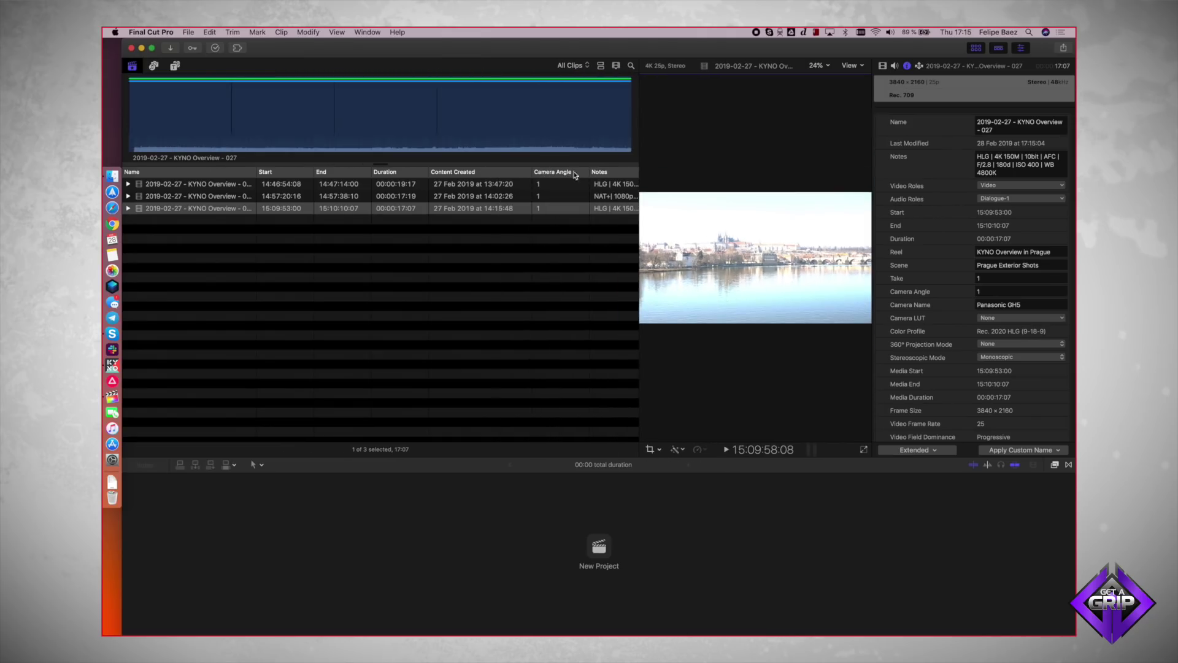
scroll(571, 178, "right", 10)
scroll(598, 178, "right", 5)
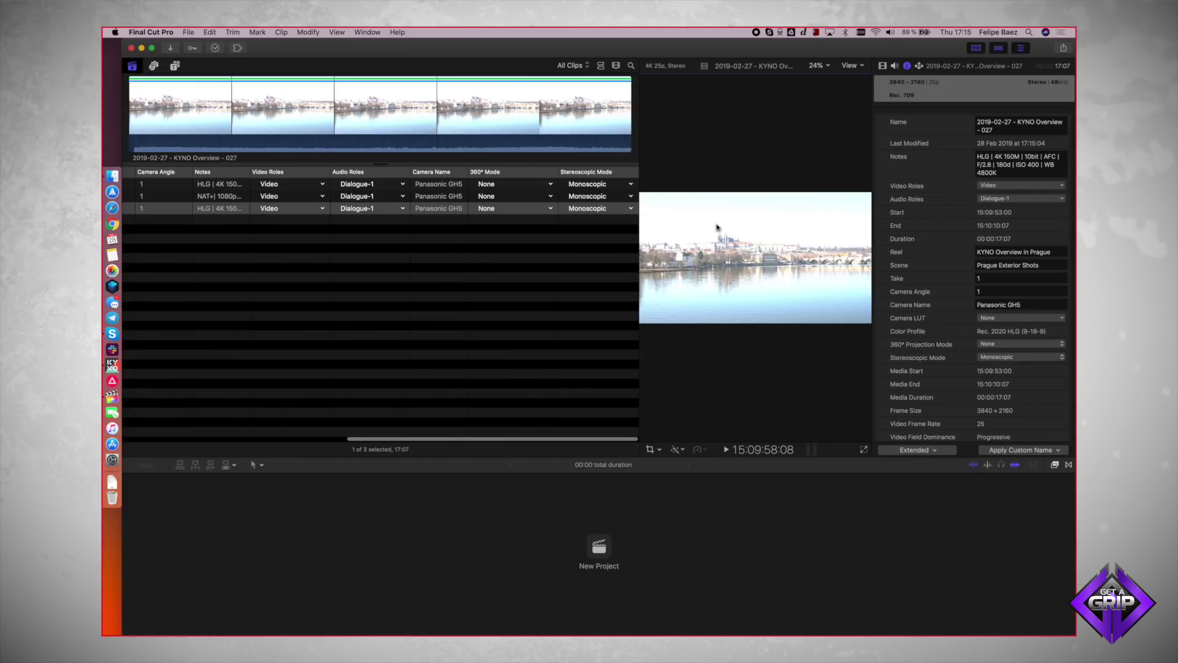
right_click(442, 176)
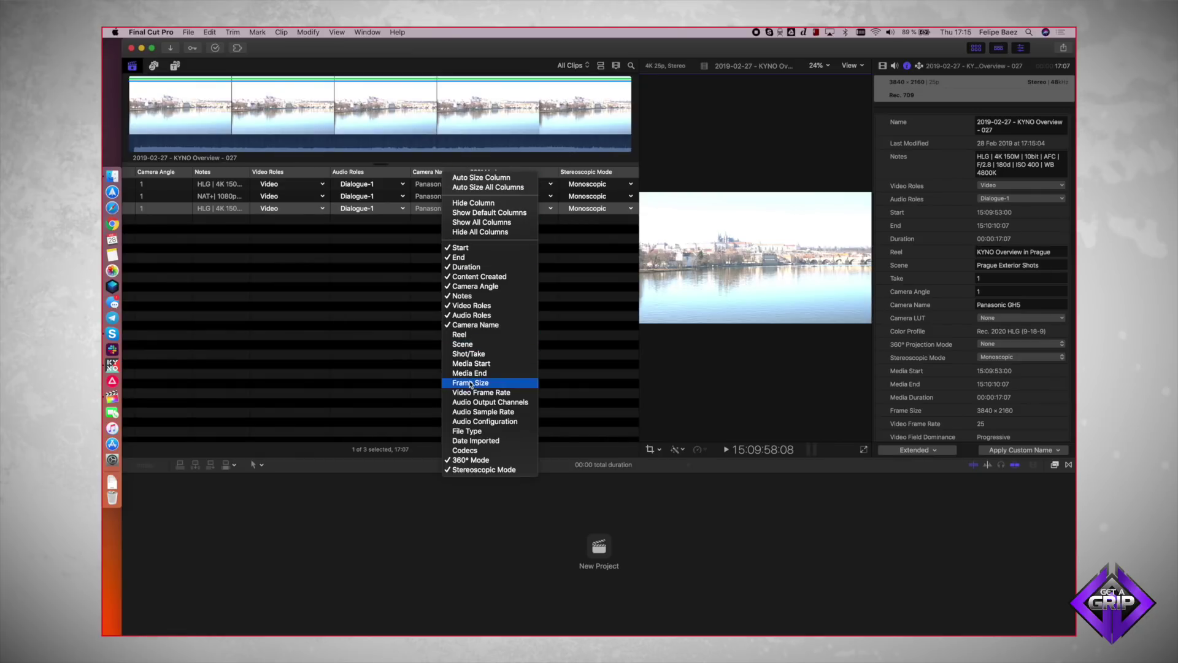
left_click(473, 335)
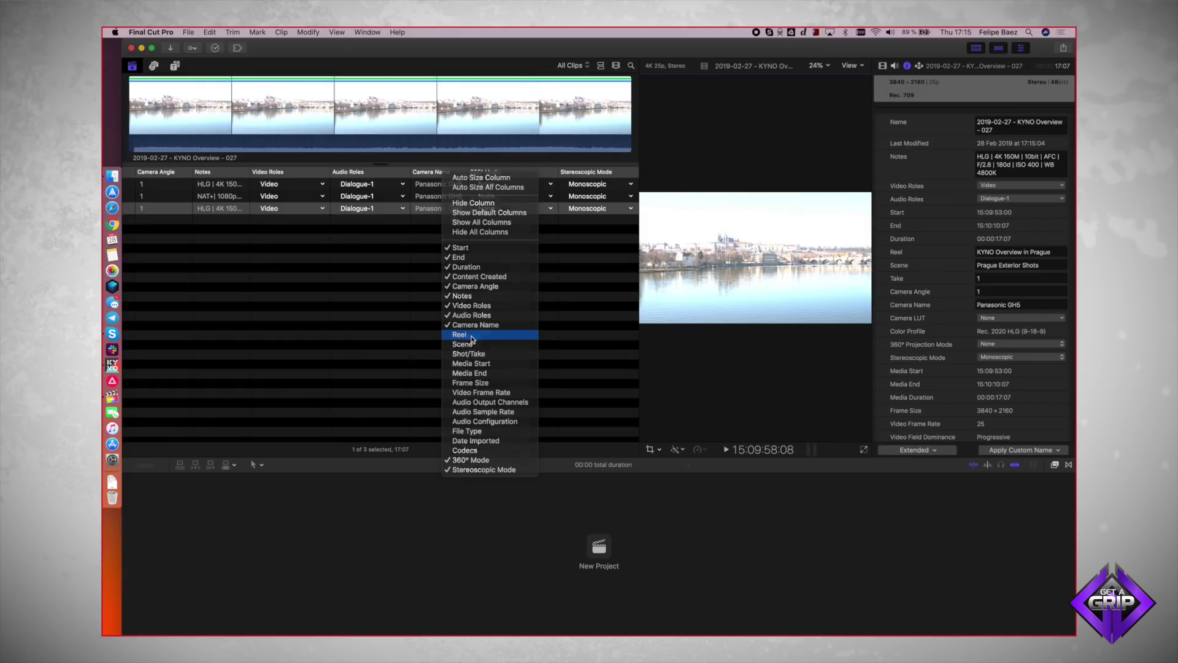
right_click(433, 172)
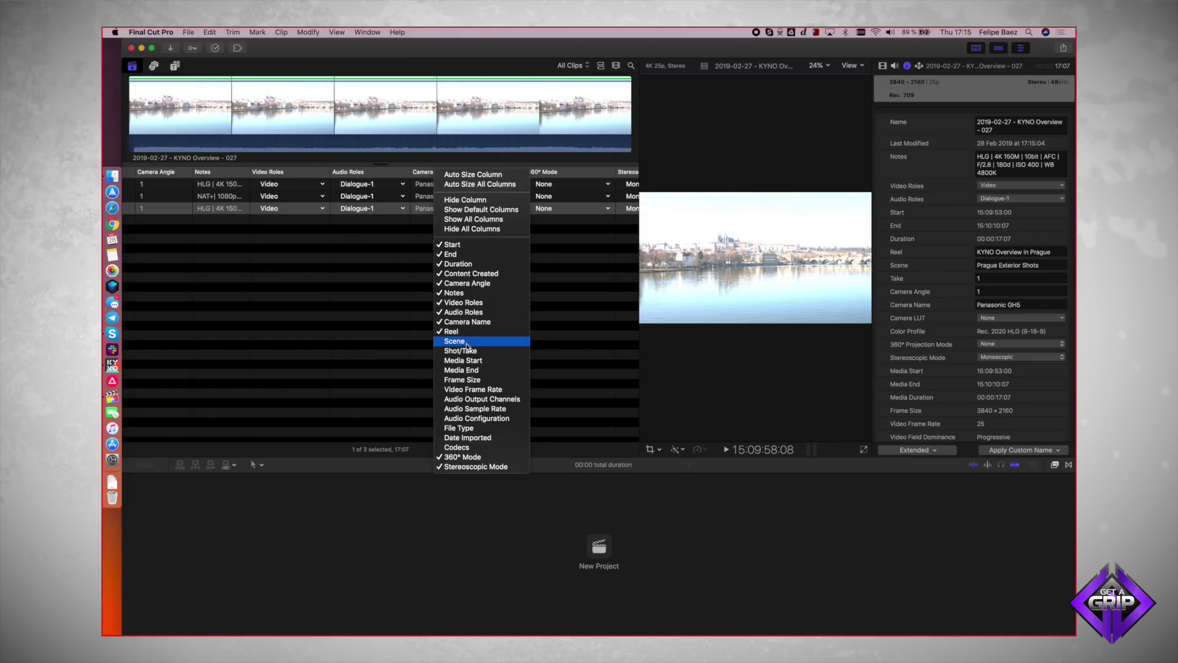
left_click(466, 341)
right_click(433, 173)
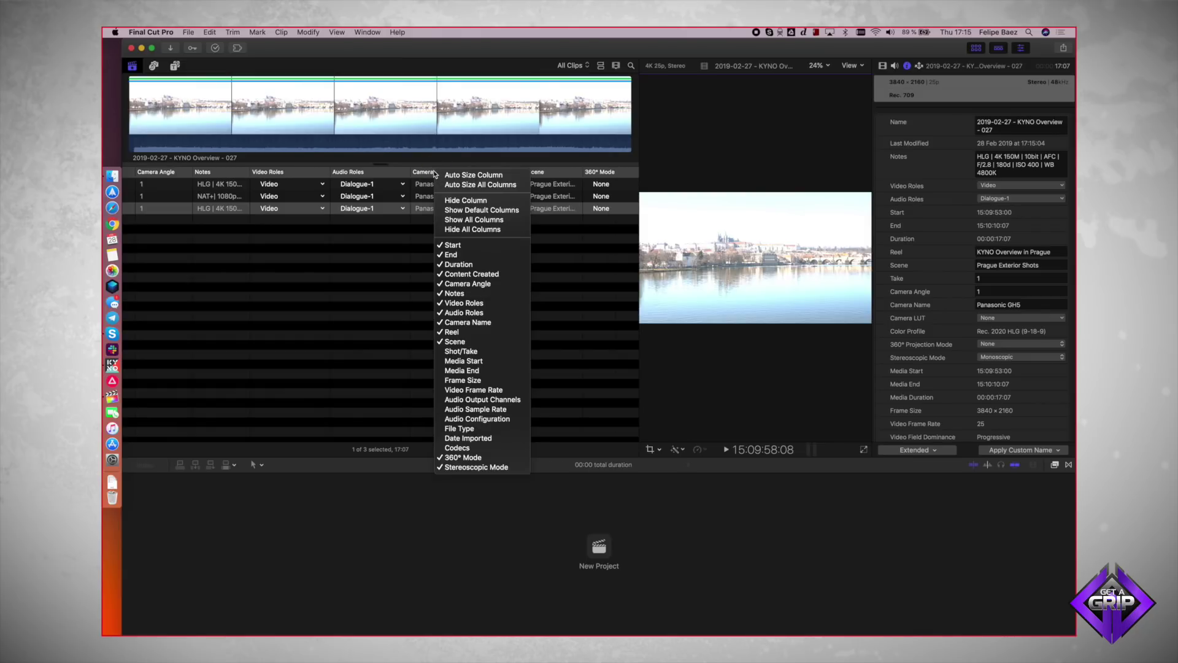
left_click(473, 351)
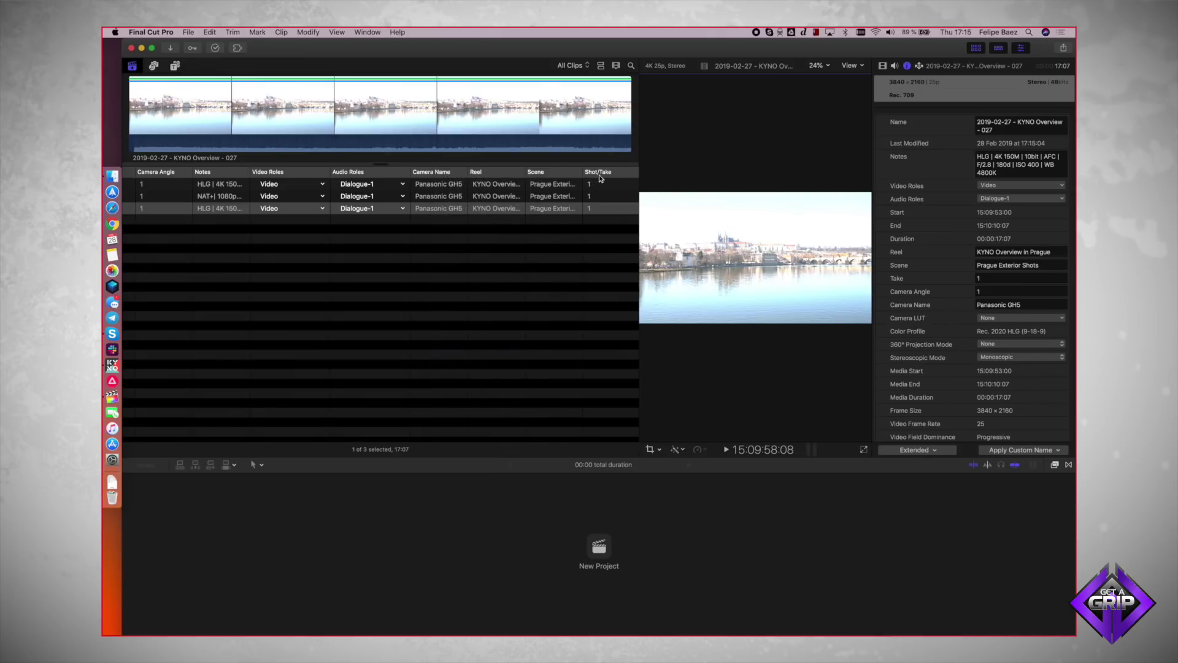
Step: Move the Reel column directly after the Name column in the clip list
left_click_drag(492, 178, 280, 176)
scroll(574, 195, "right", 10)
scroll(446, 217, "left", 10)
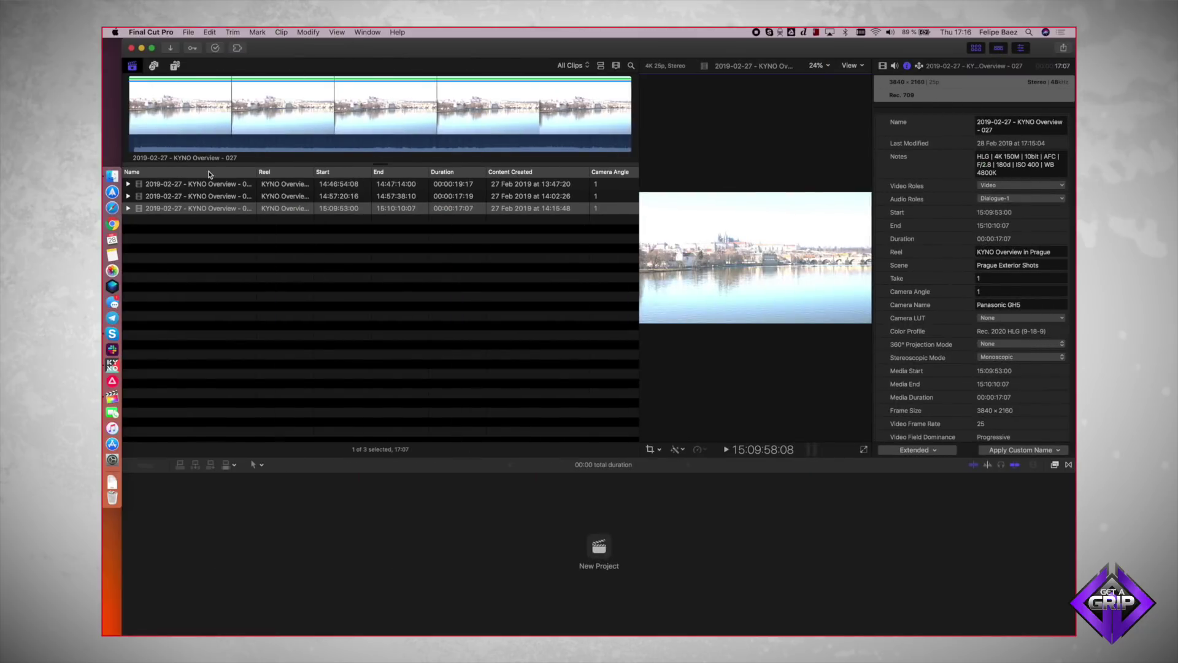
Step: Show the library list, expand the Media event, and examine its keyword collections, including the unnamed one, 100fps and 100p
left_click(132, 66)
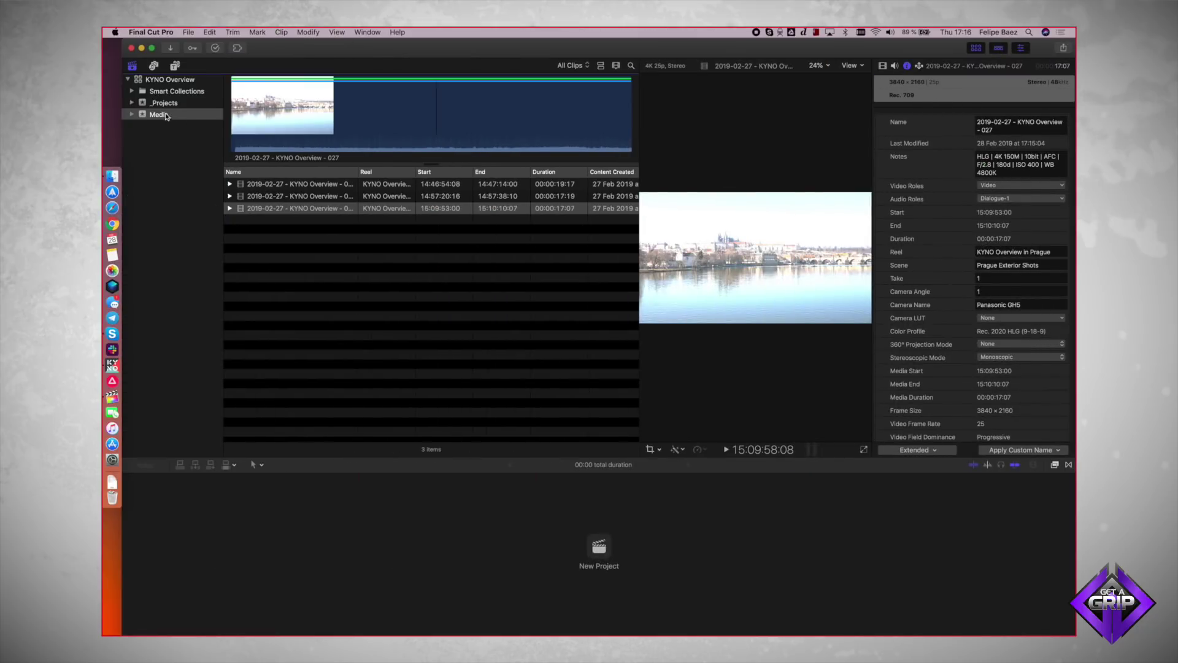
left_click(133, 114)
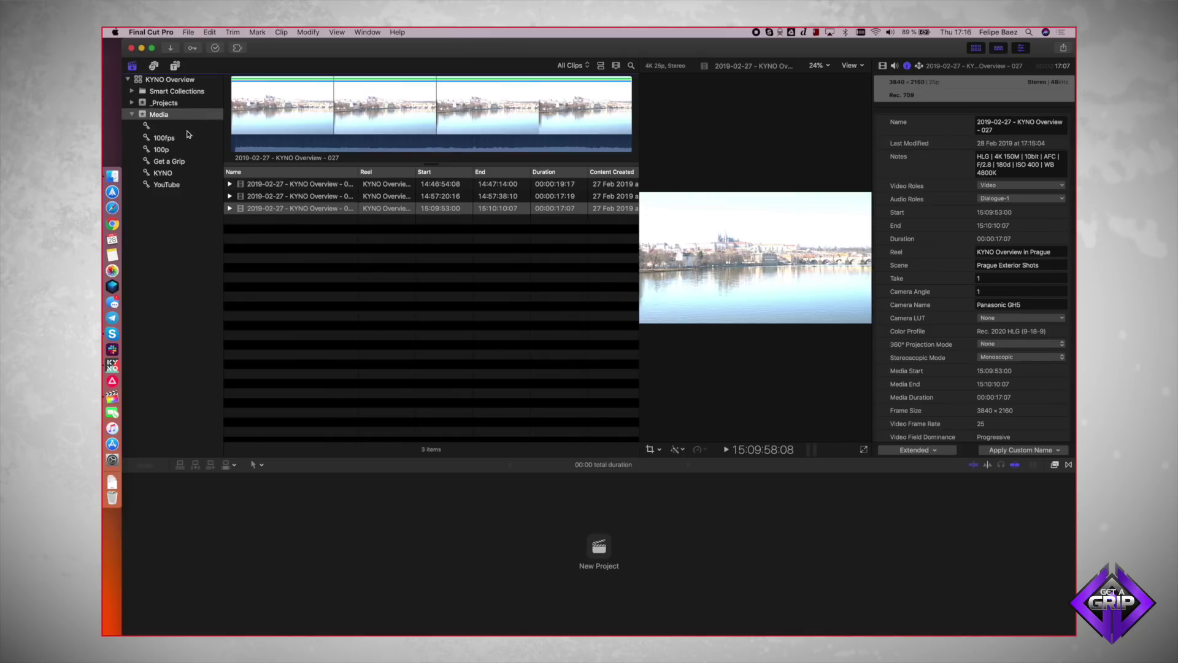
left_click(182, 126)
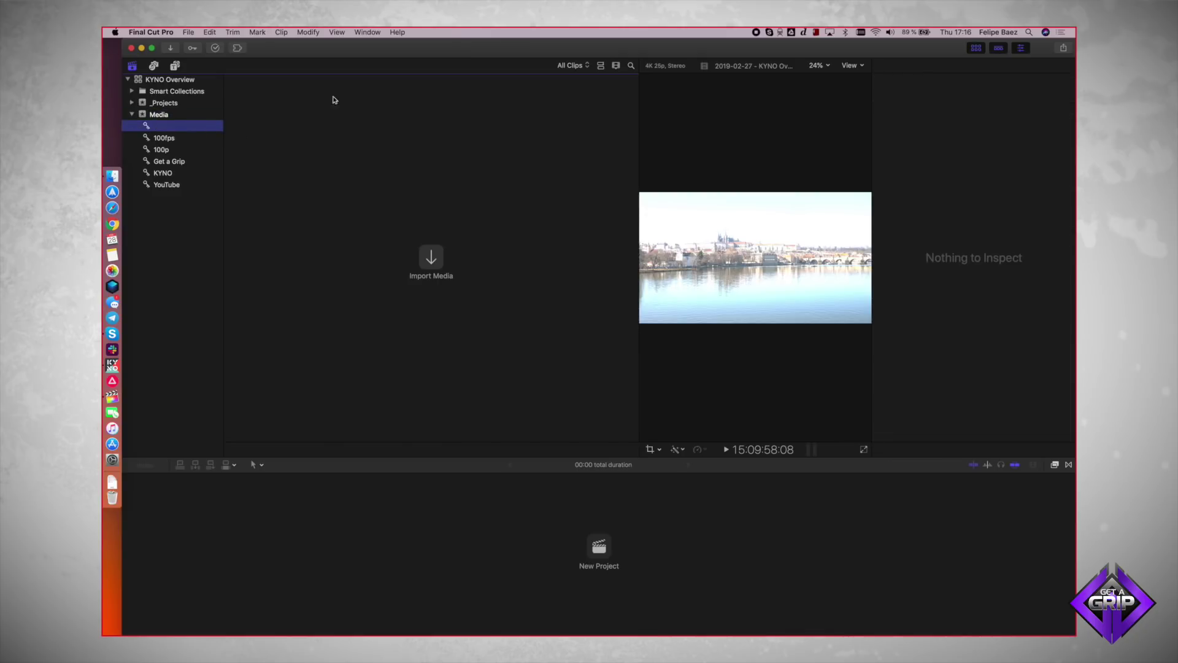
left_click(186, 137)
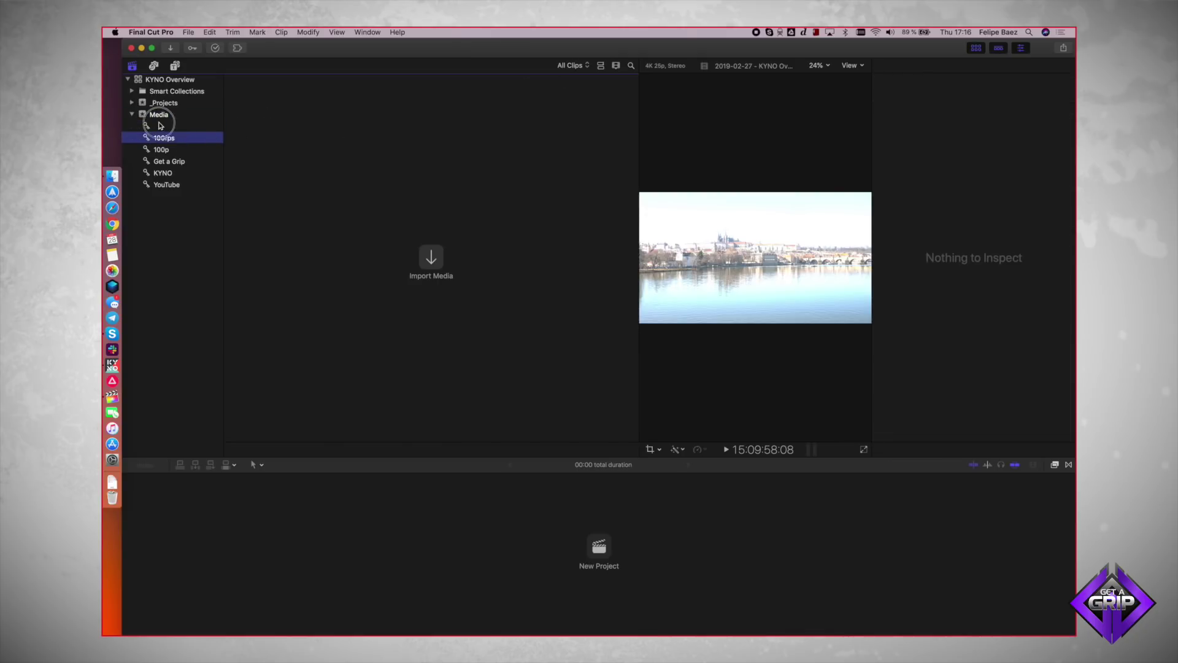
left_click(160, 126)
left_click(178, 149)
left_click(187, 141)
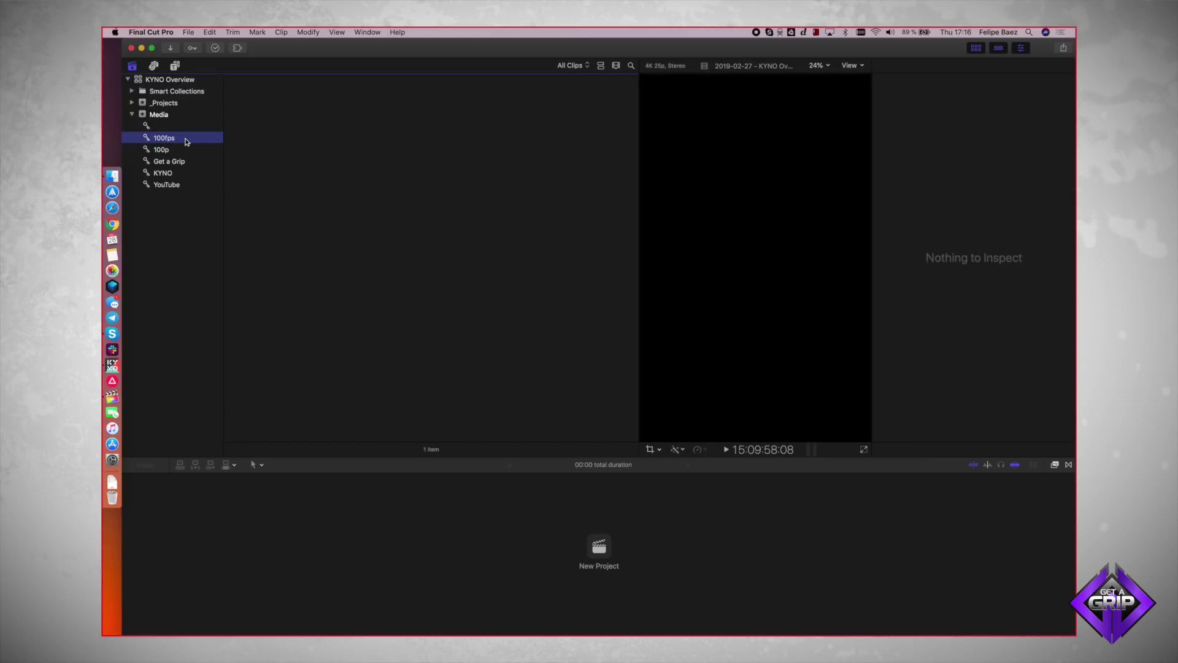
left_click(173, 127)
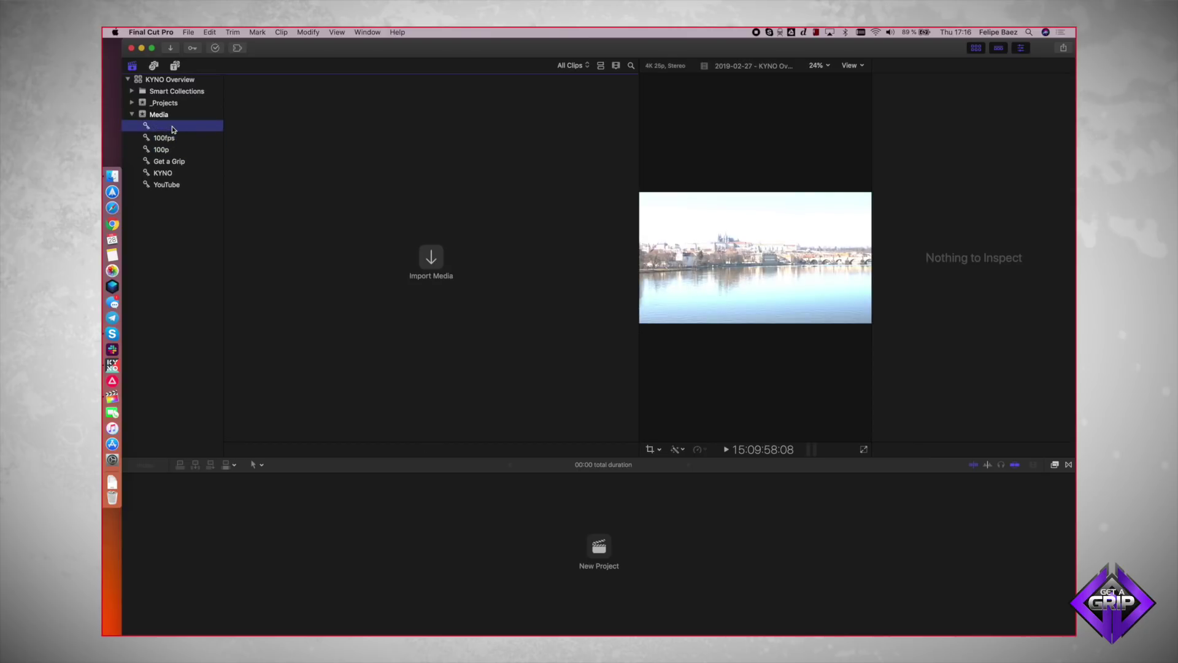
left_click(166, 123)
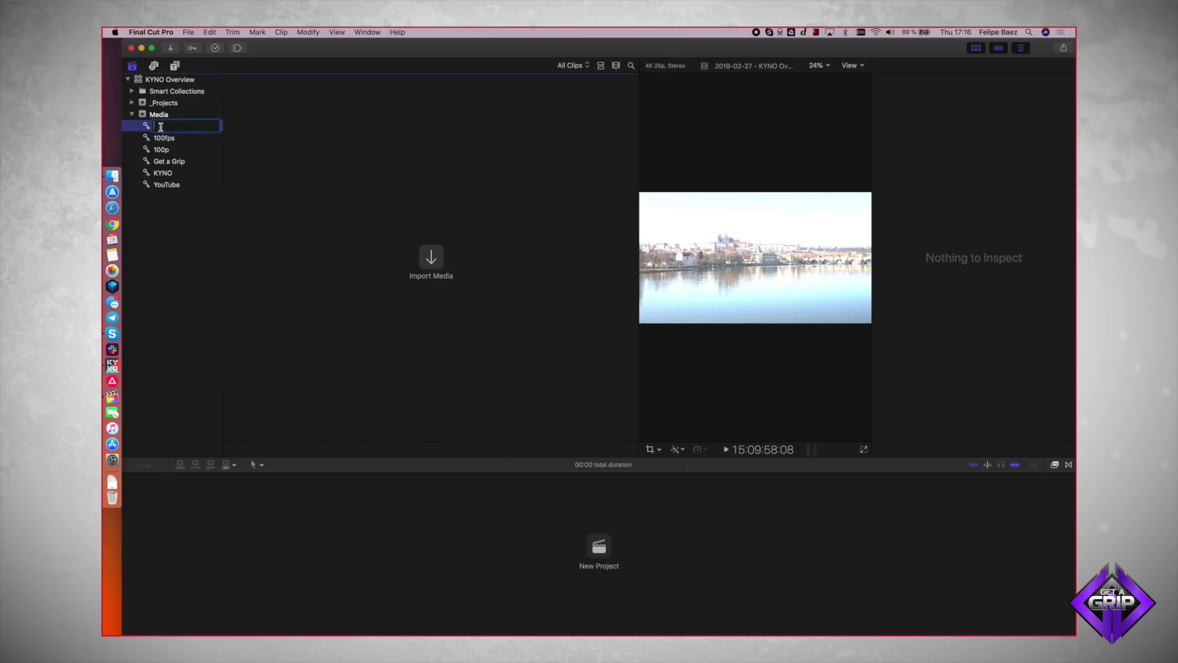
left_click(173, 149)
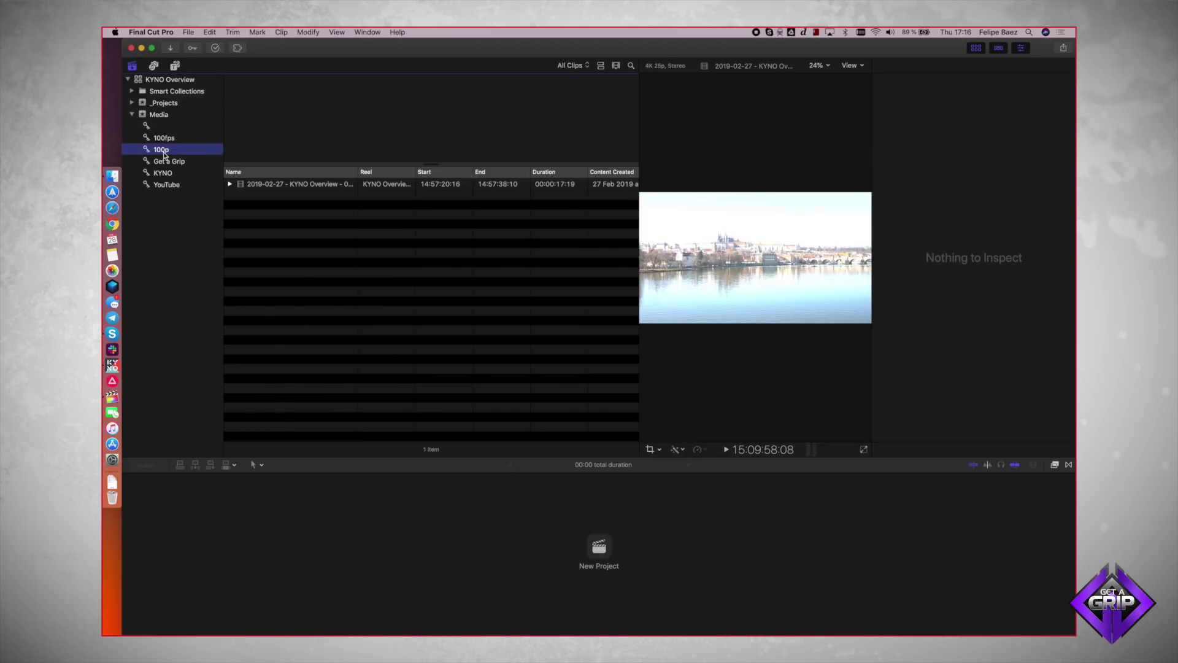
left_click(159, 115)
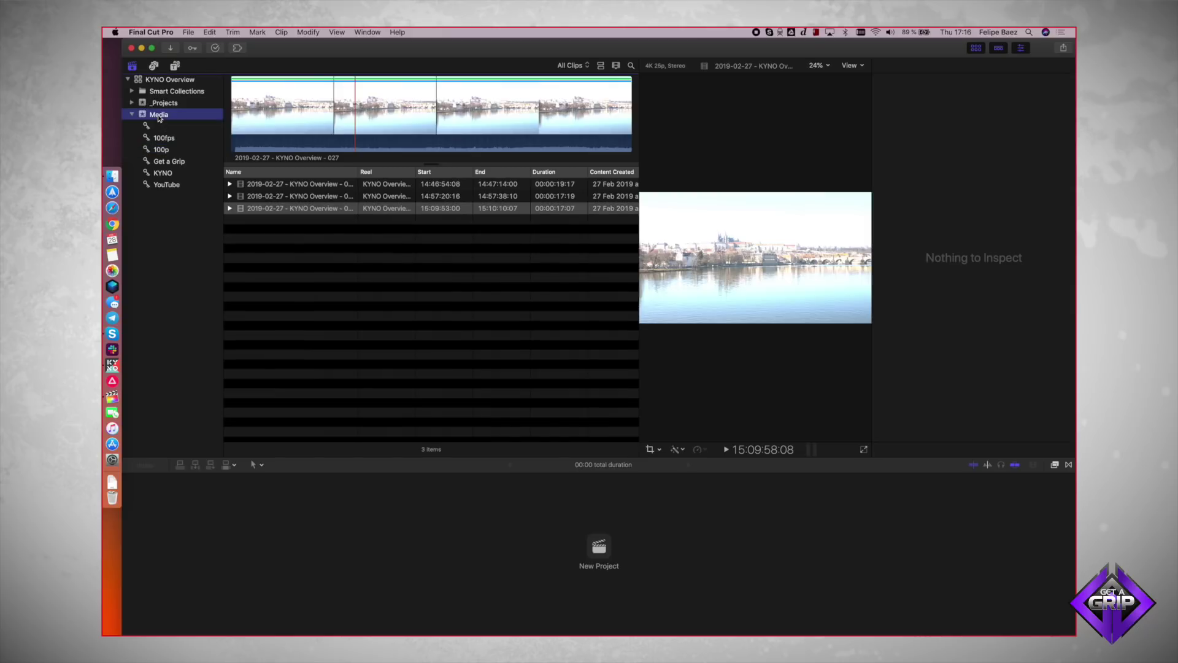
left_click(400, 212)
Step: Switch to Kyno and open clip 035 in the player
key("super+Tab")
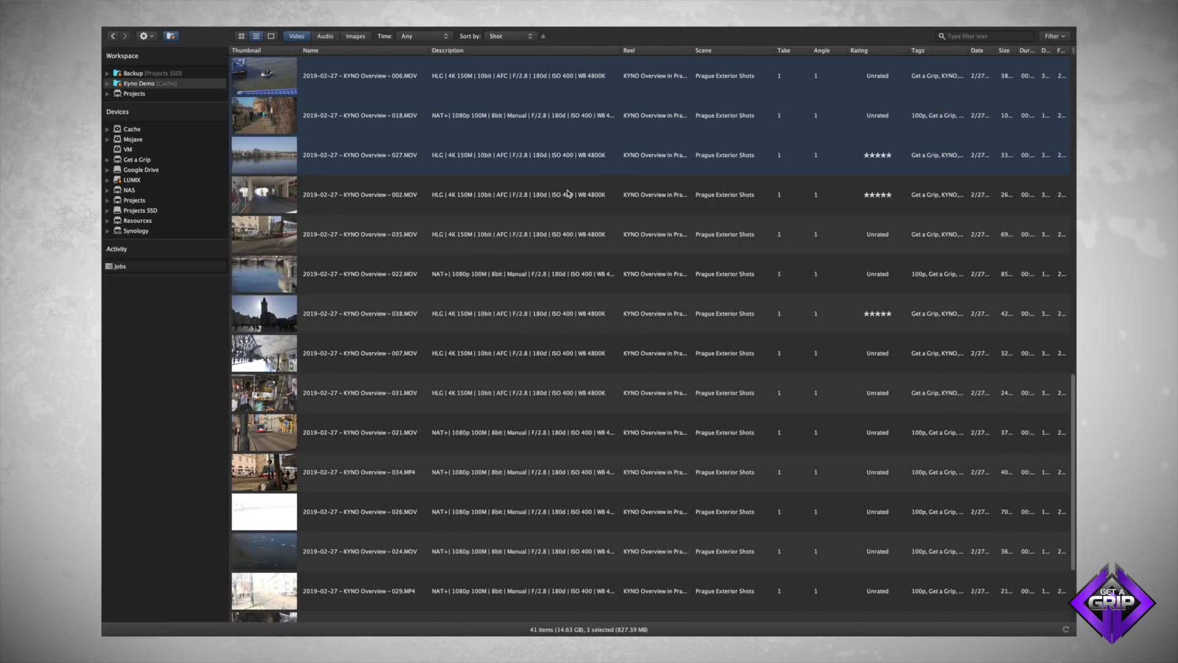
left_click(571, 195)
left_click(650, 230)
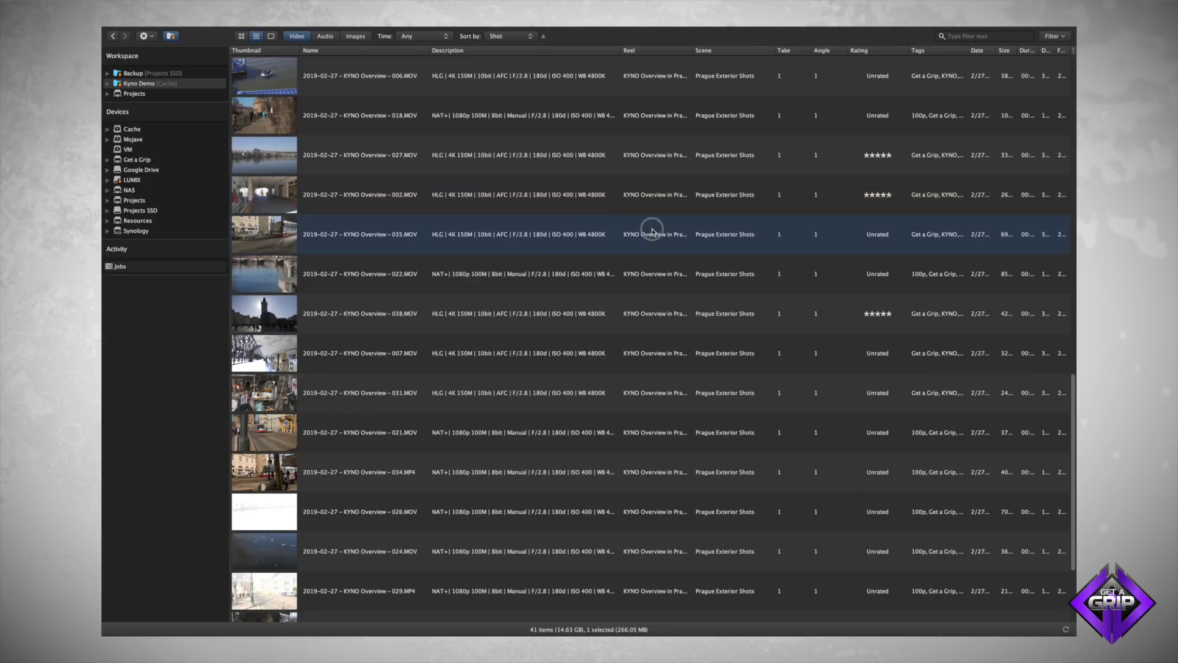
double_click(523, 243)
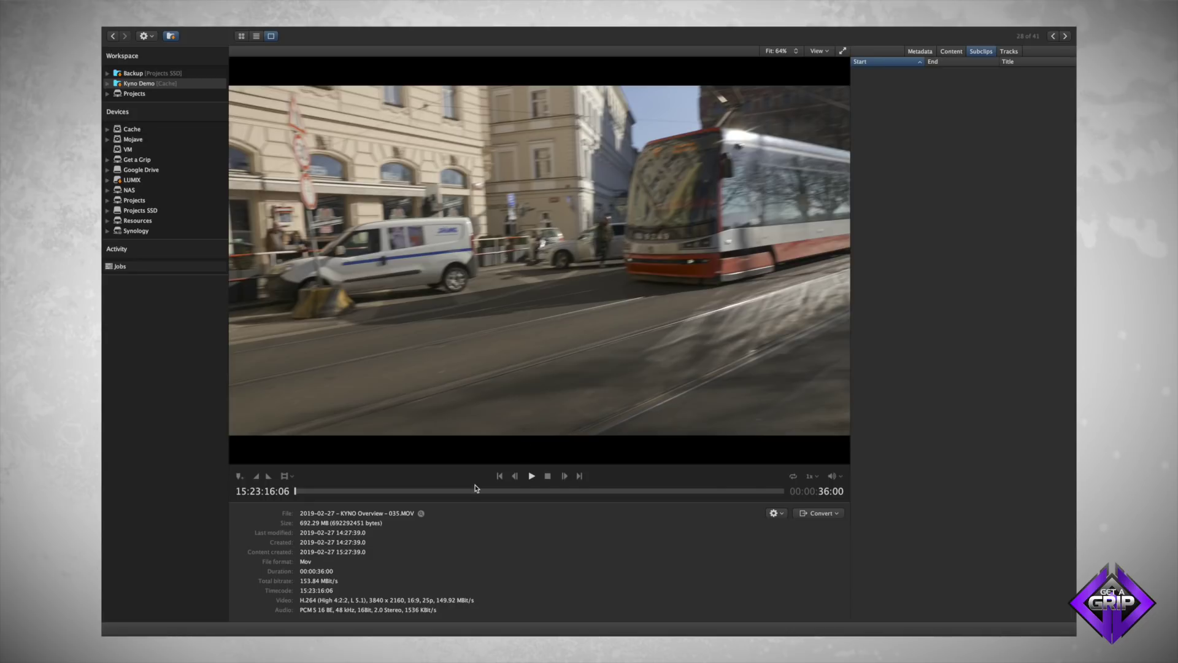
Step: Create a subclip named Accident from 15:23:16:06 to 15:23:26:15 in clip 035 and return to the clip list
left_click_drag(453, 492, 436, 493)
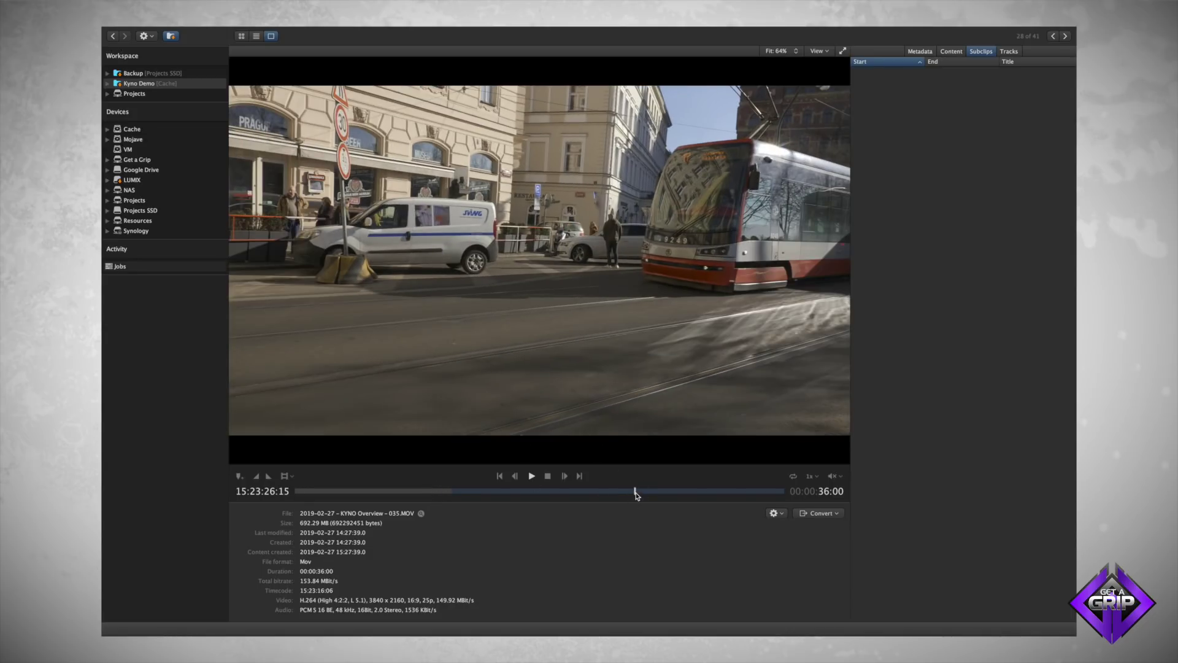
left_click(635, 491)
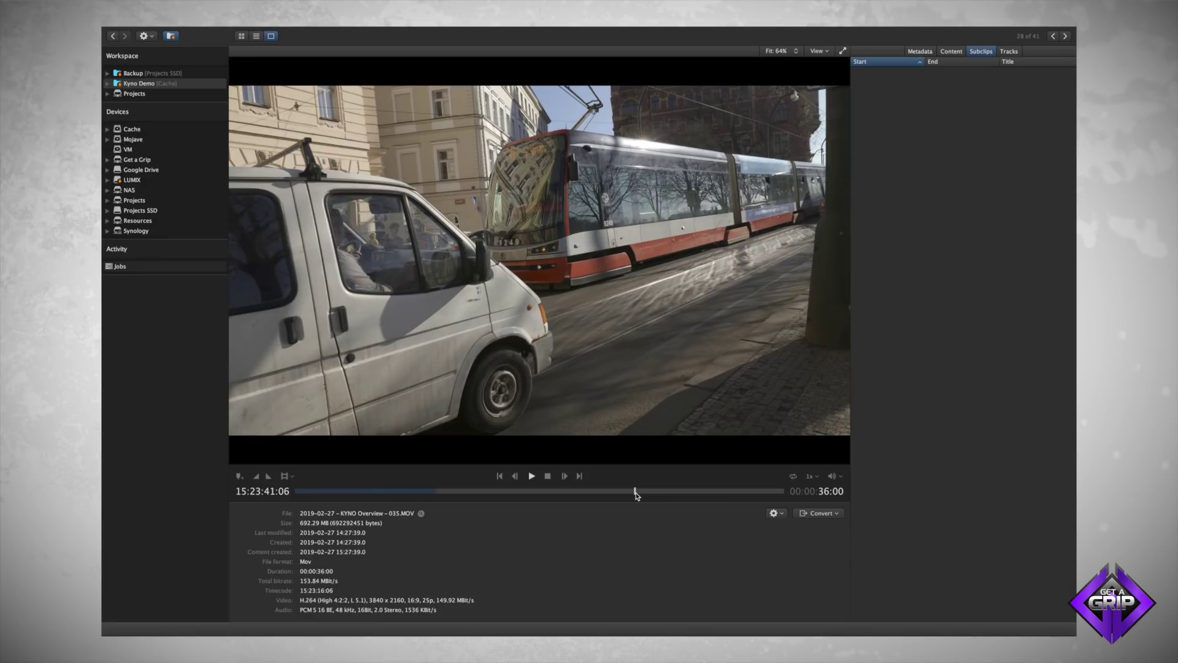
key("s")
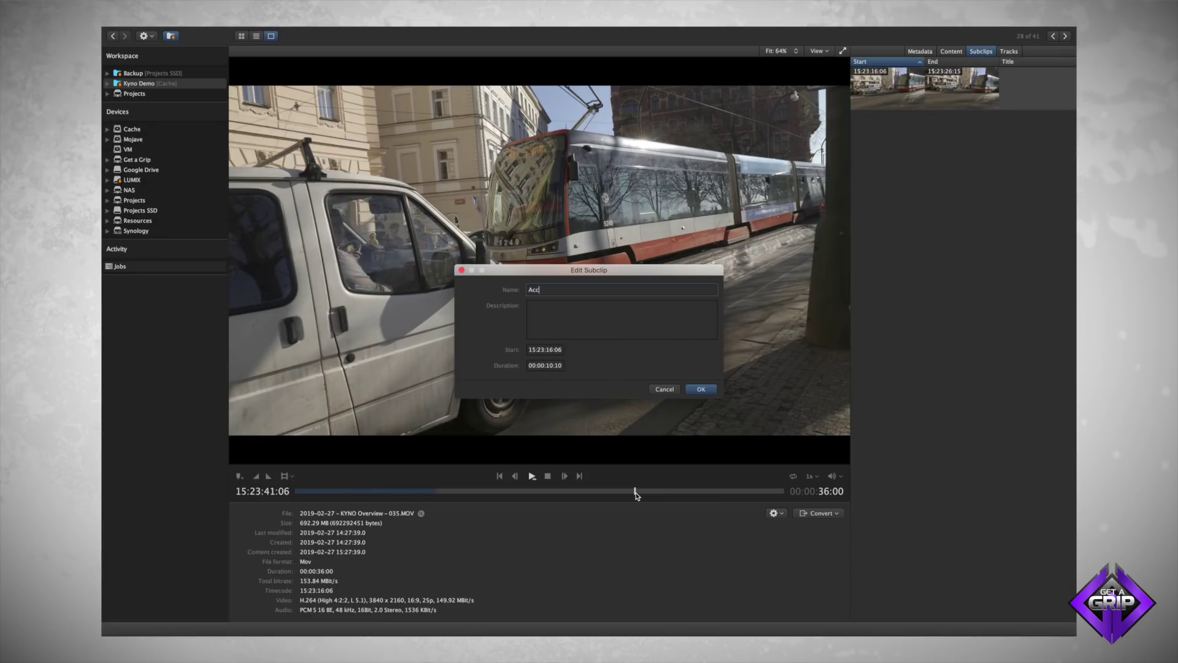
left_click(703, 389)
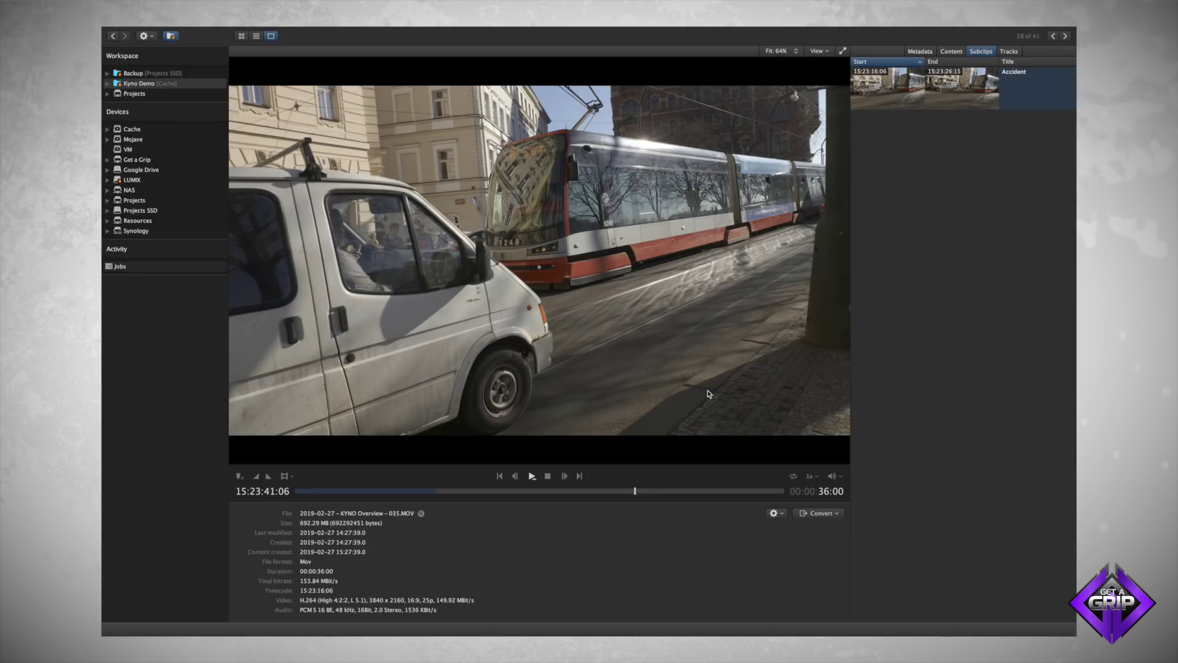
left_click(257, 36)
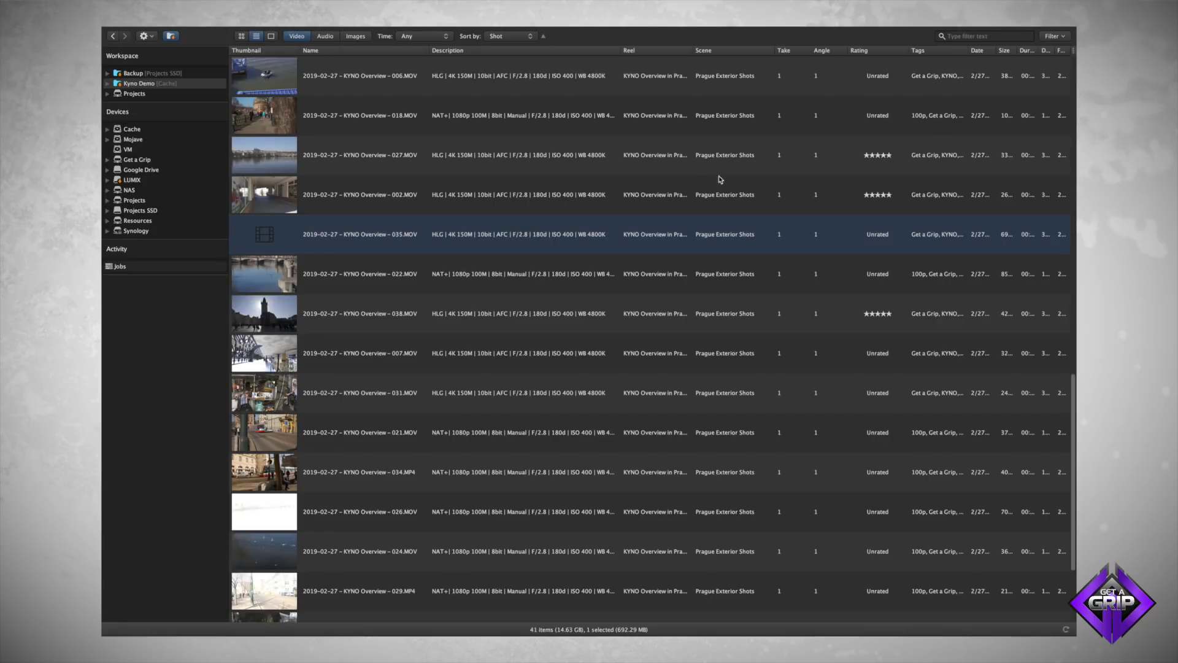
Step: Send all clips from 002 to the list's end to the KYNO Overview library's Media event, with favorites from subclips and five-star ratings
left_click(784, 197)
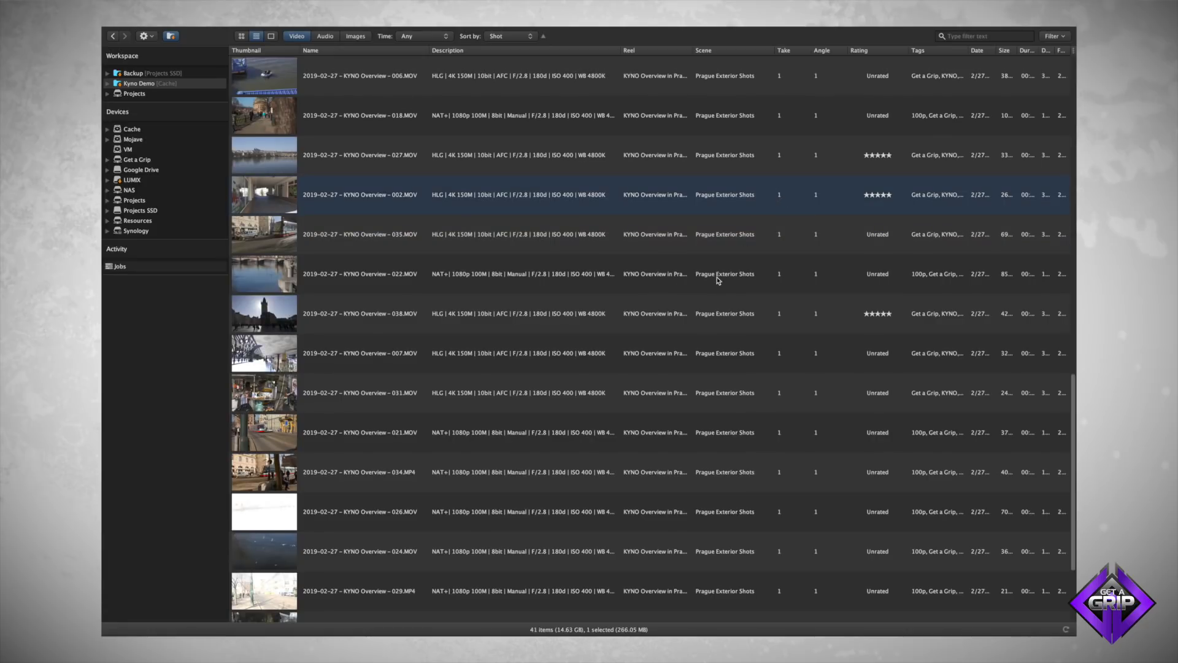
scroll(718, 280, "down", 4)
left_click(736, 603)
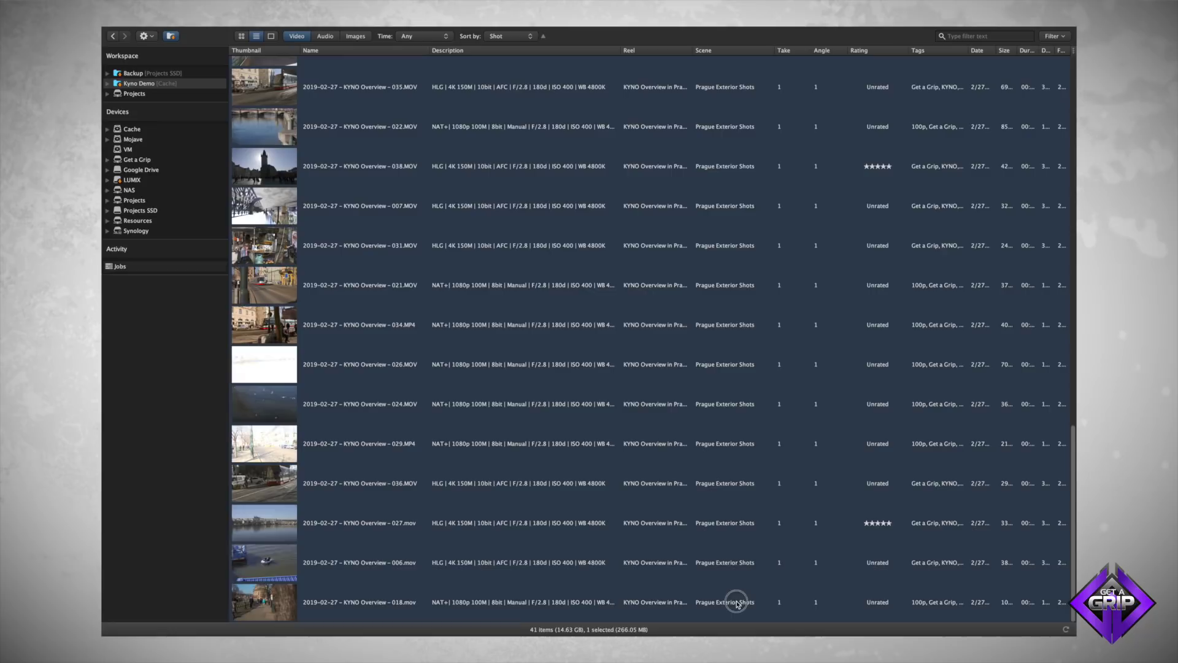
key("super+e")
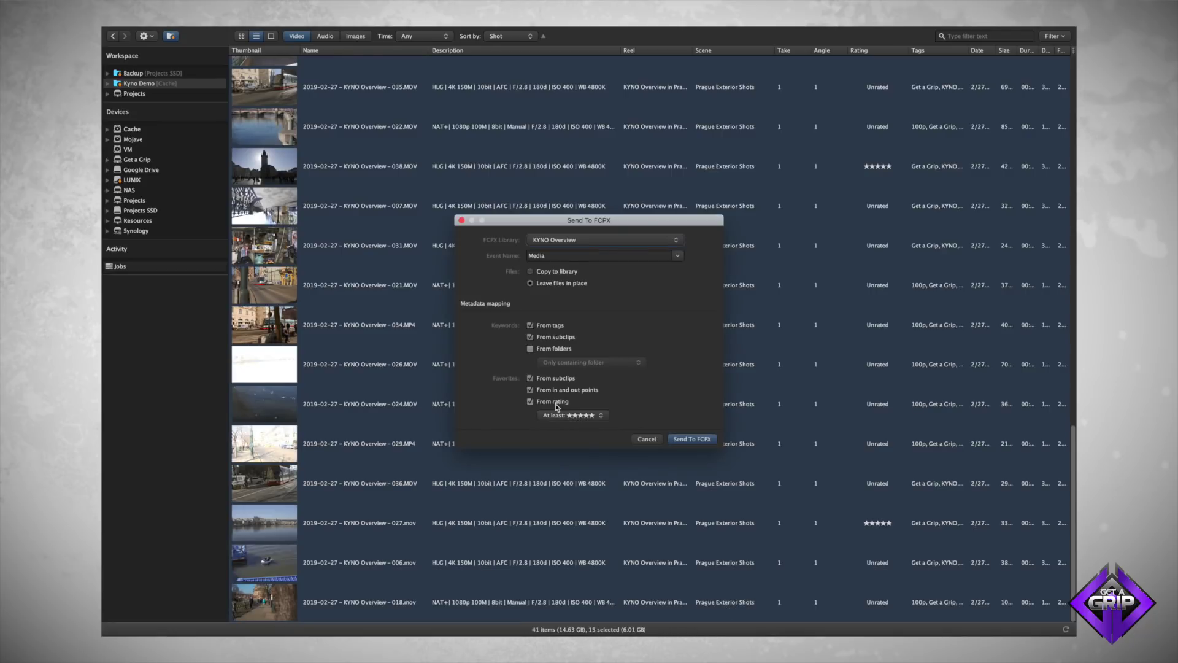
left_click(532, 379)
left_click(701, 440)
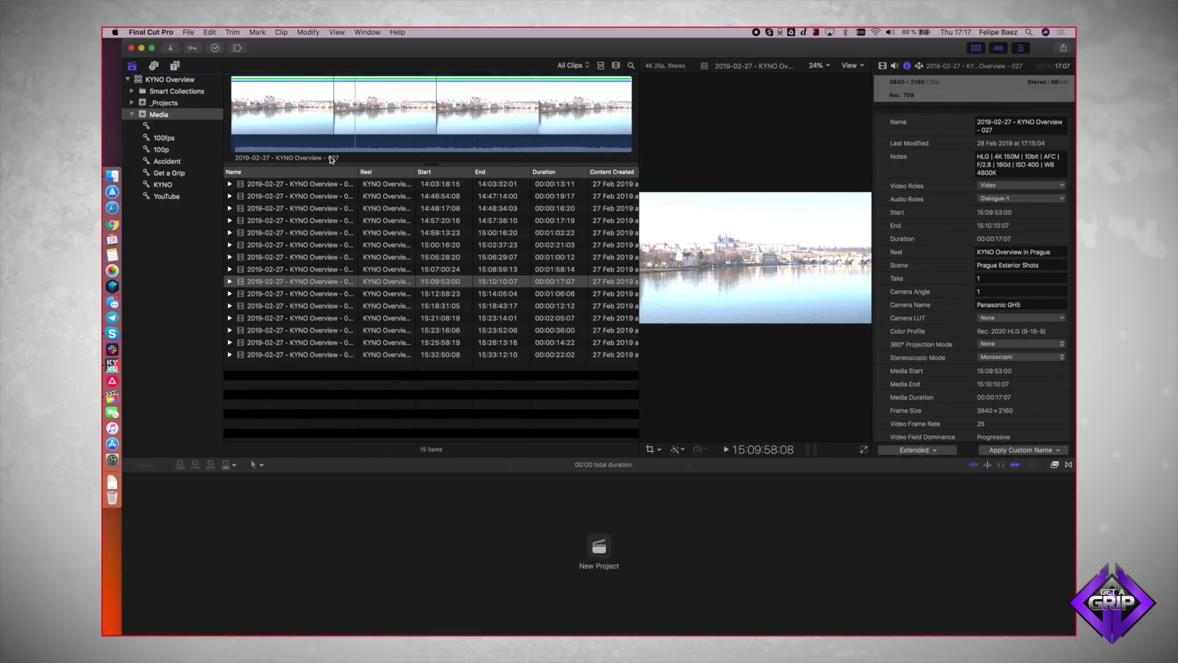
Step: In Final Cut Pro, open the Accident keyword collection and play clip 035's subclip range
left_click(167, 161)
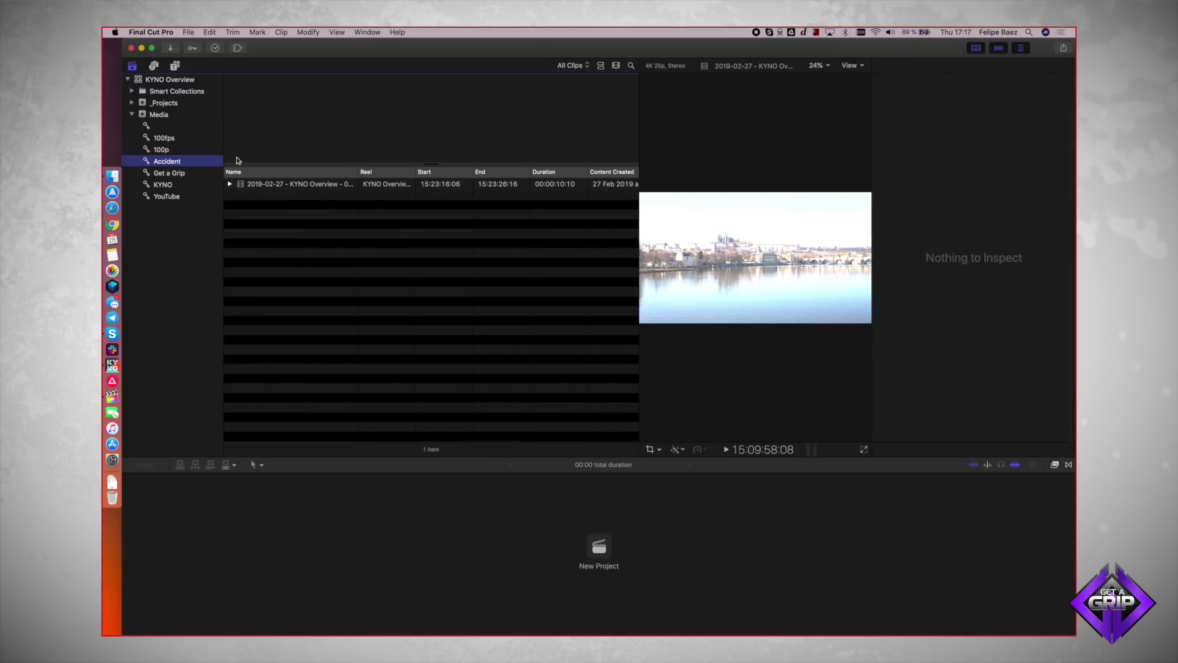
left_click(284, 189)
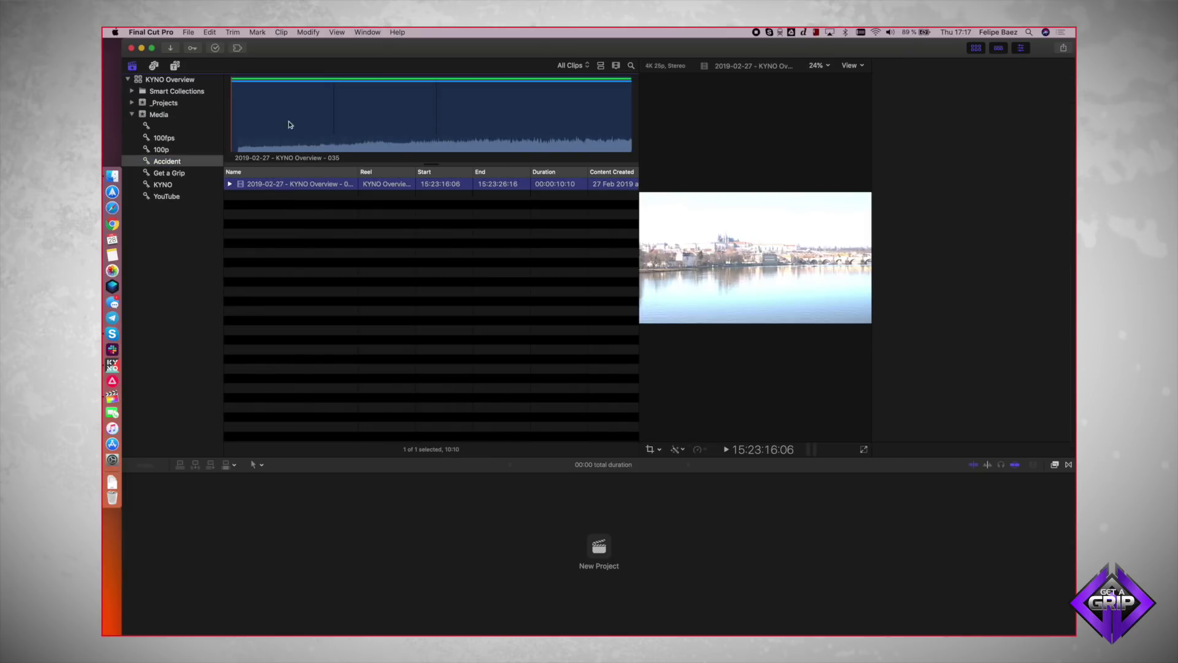
left_click(318, 116)
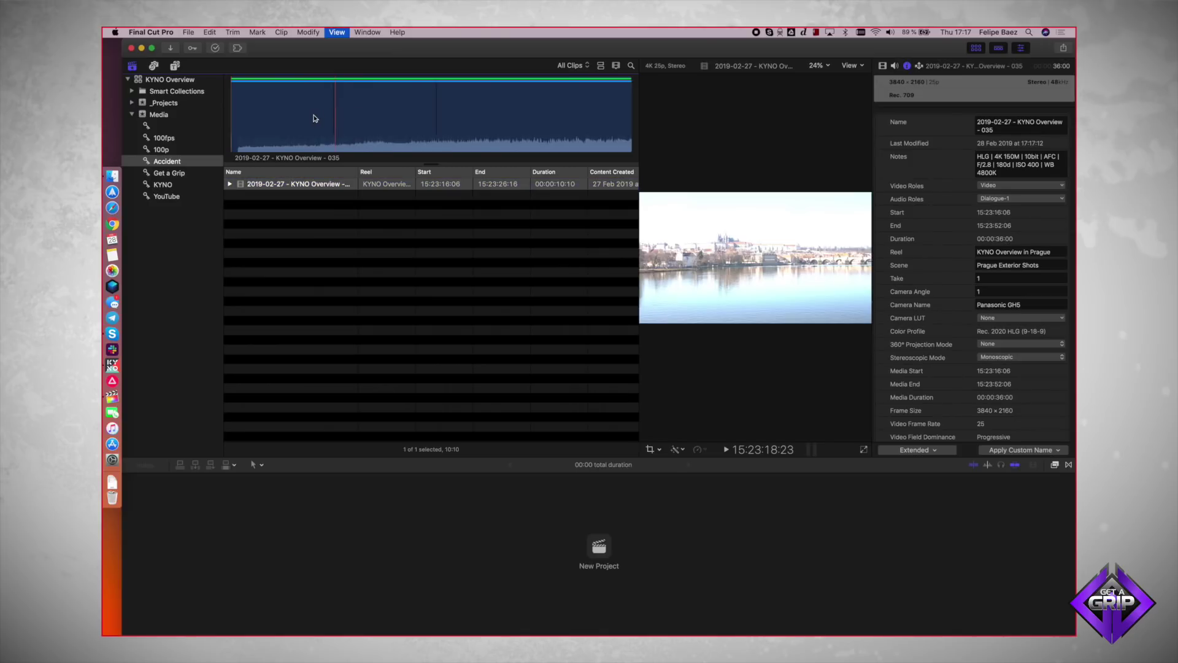
key("space")
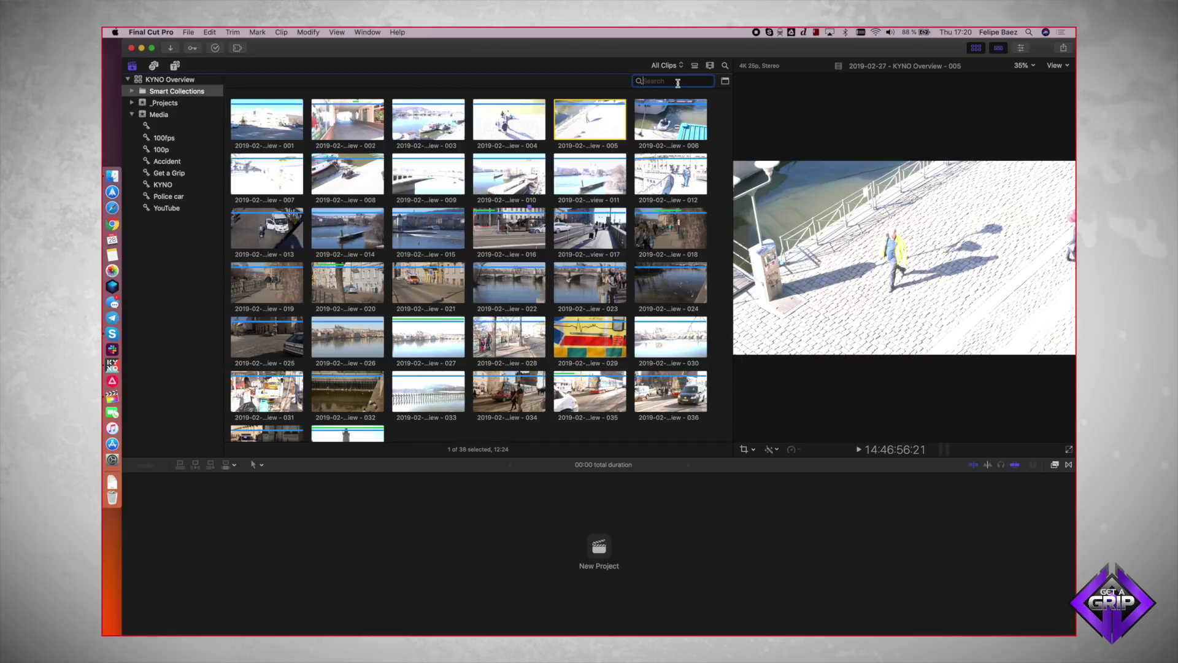
Step: Search the library's clips for HLG and NAT+, and clear the search
type("HLG")
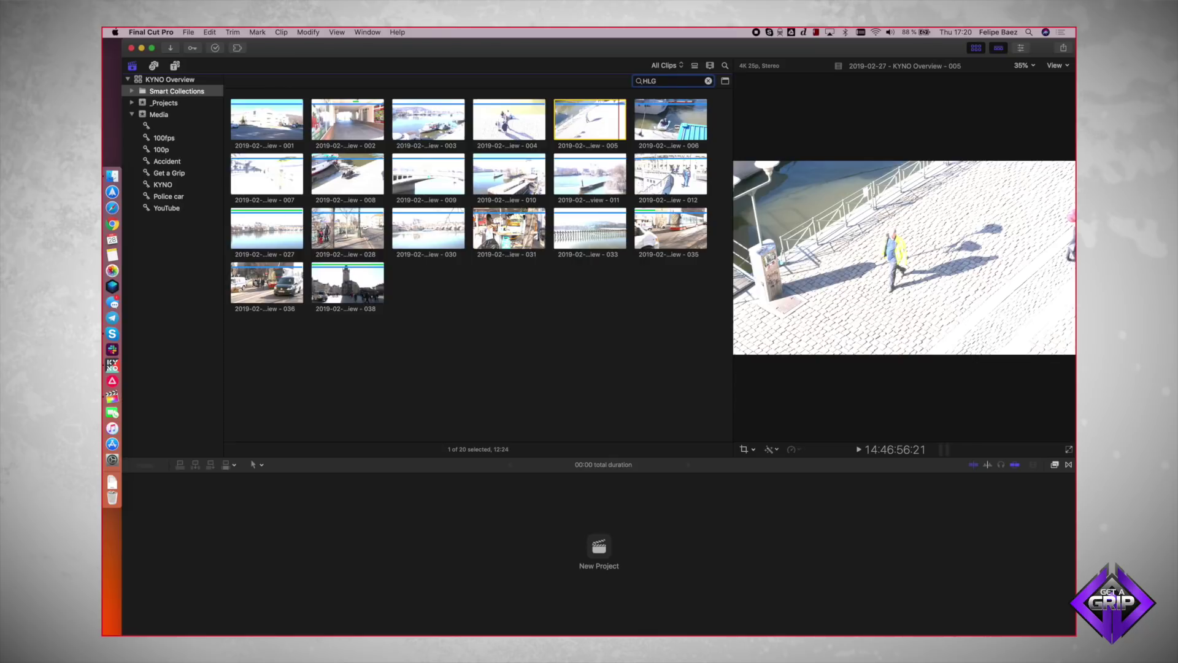
key("super+a")
type("N")
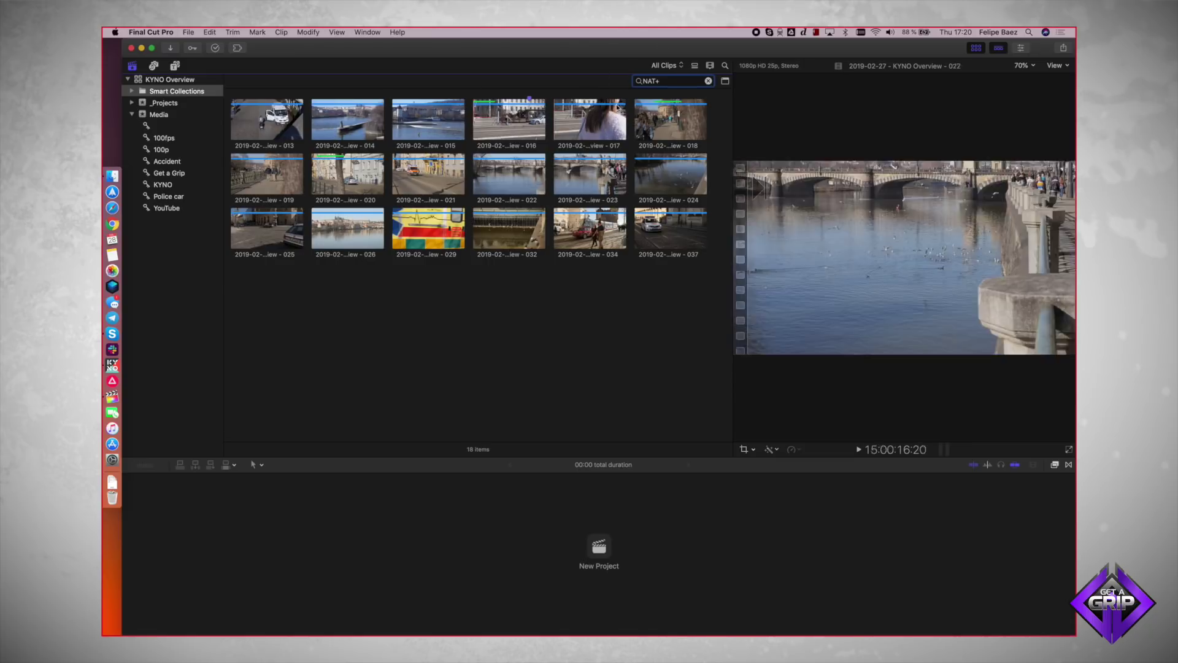
left_click(675, 81)
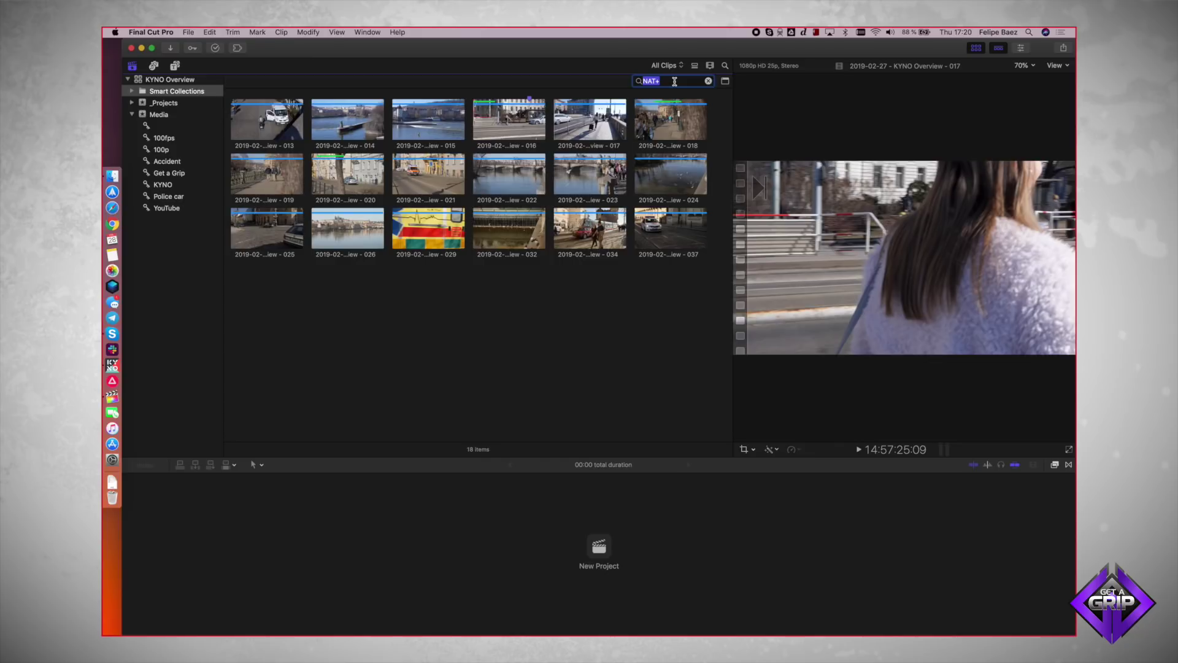
key("BackSpace")
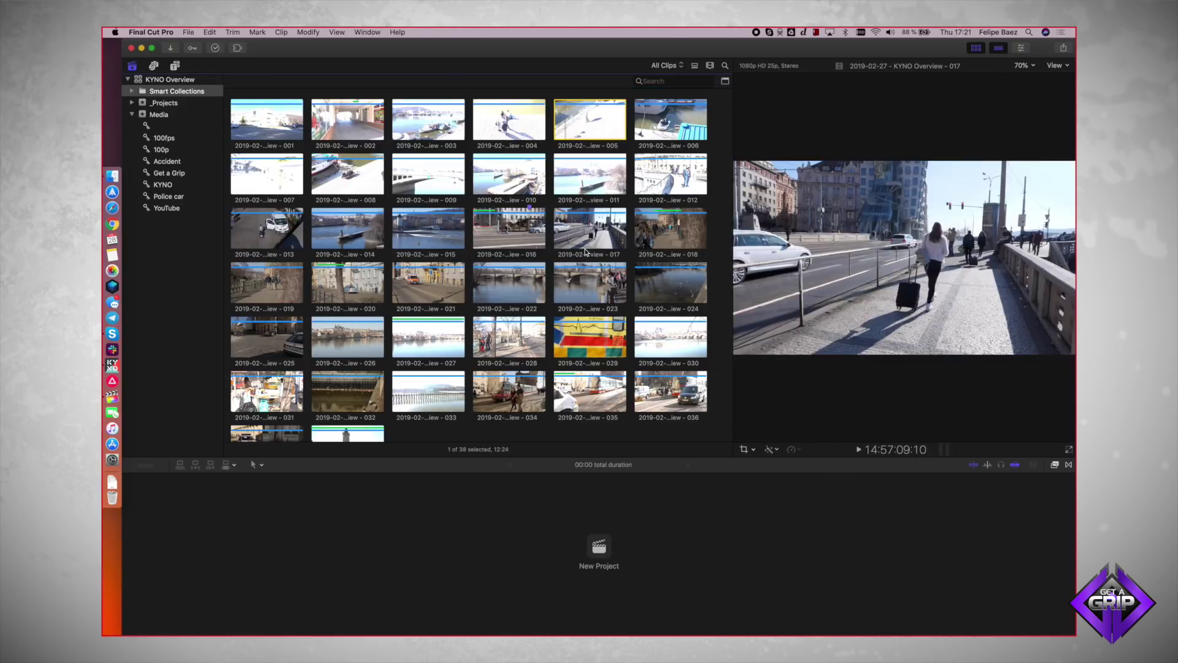
Step: Inspect clip 023's metadata, search the library's clips for 100p, and clear the search
left_click(571, 286)
key("super+4")
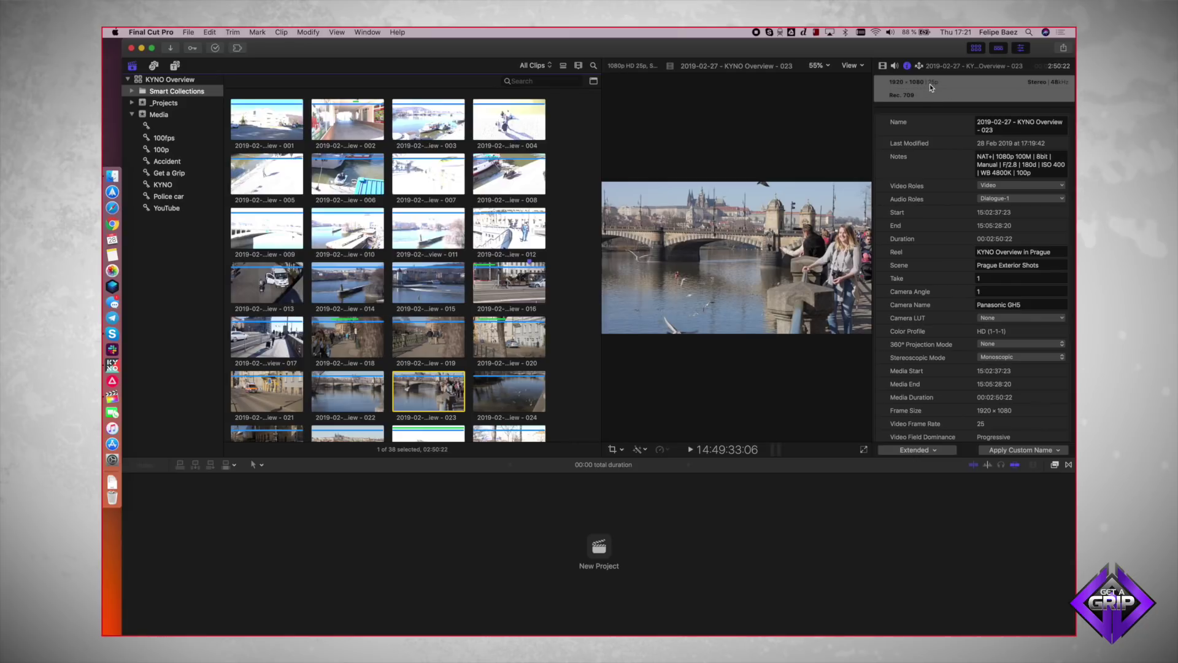
left_click(528, 80)
type("100p")
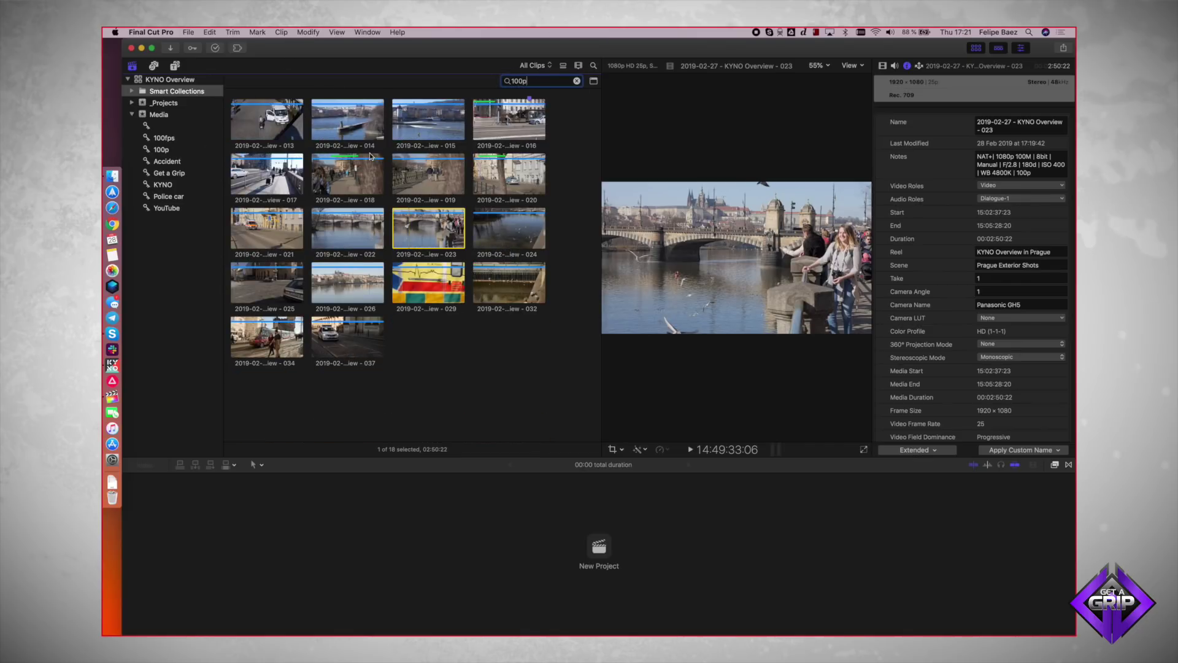
left_click(577, 83)
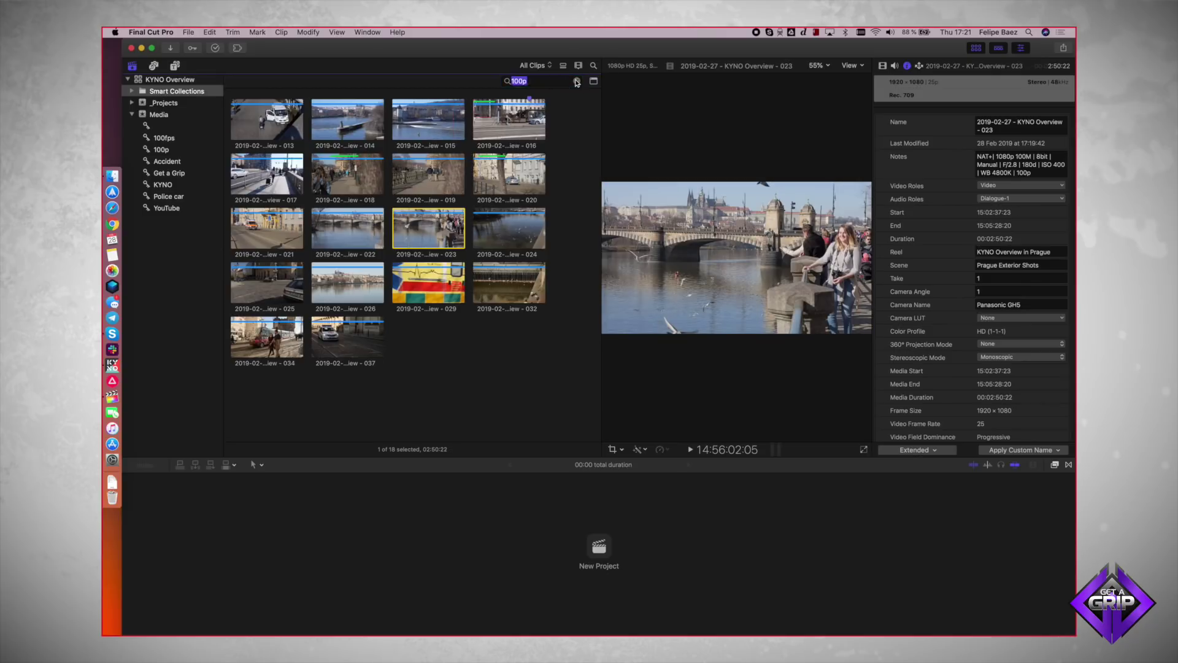